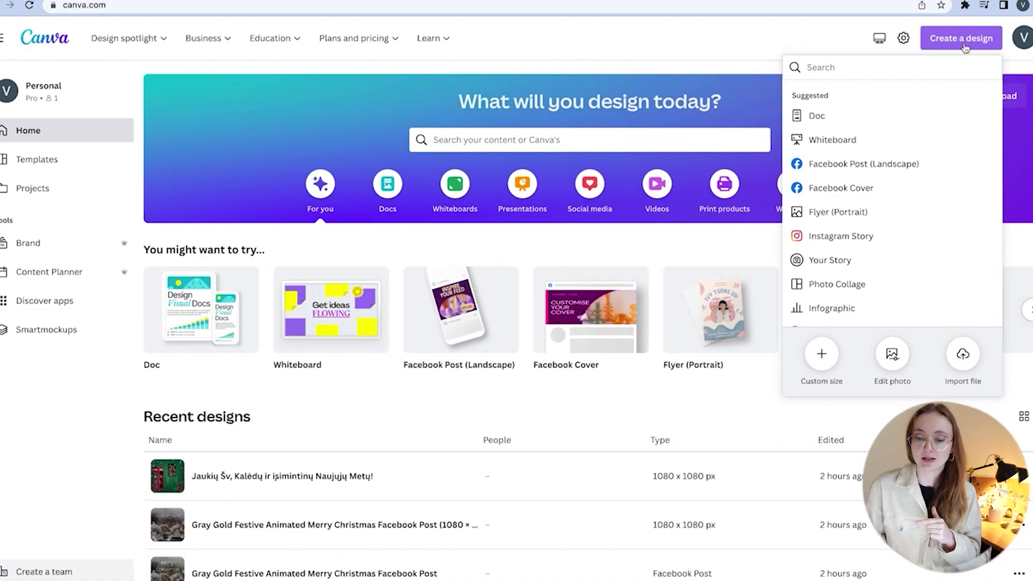
Step: Search the available design types for "us letter" to check the document size
{"action": "type", "text": "us"}
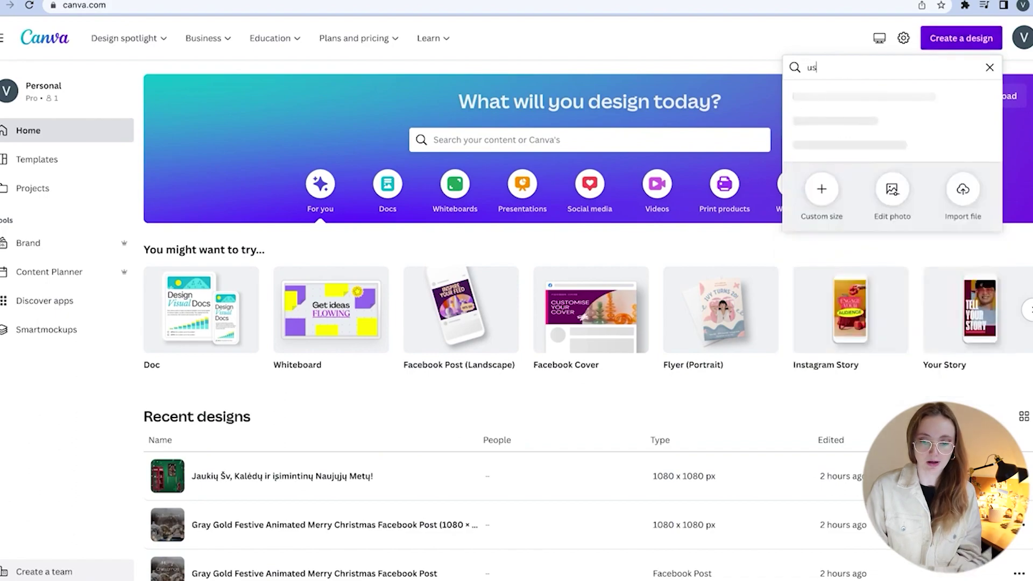
{"action": "type", "text": " letter"}
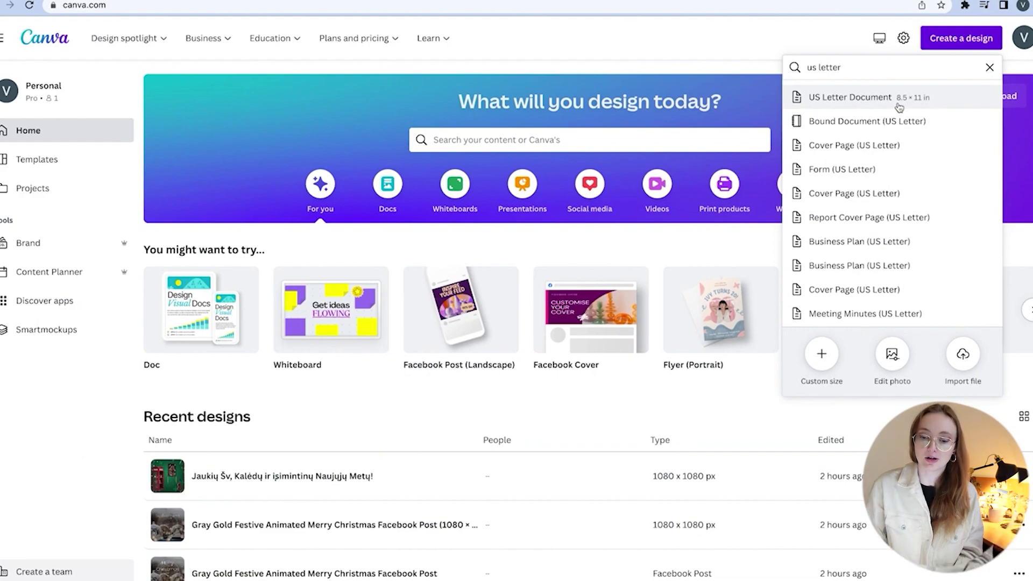
Step: Create a new custom-size design 11 in wide and 8.5 in high
{"action": "left_click", "coordinate": [821, 354]}
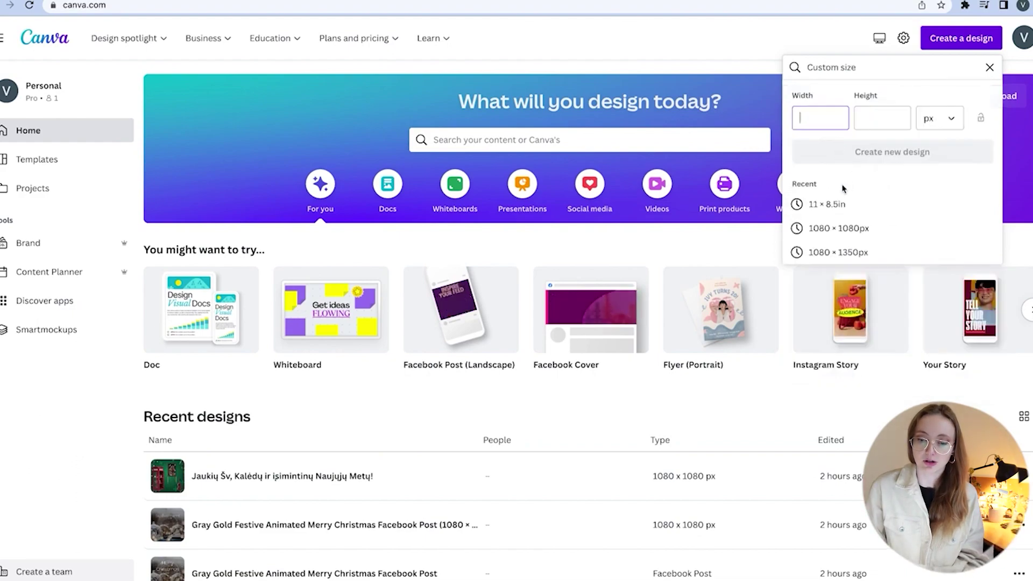
{"action": "type", "text": "11"}
{"action": "left_click", "coordinate": [883, 117]}
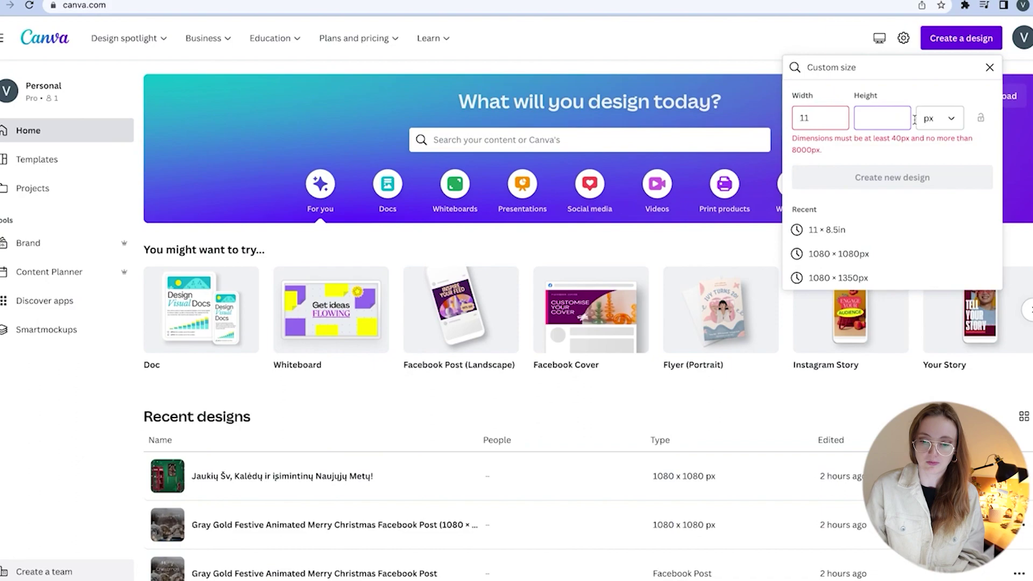
{"action": "left_click", "coordinate": [948, 117]}
{"action": "left_click", "coordinate": [941, 177]}
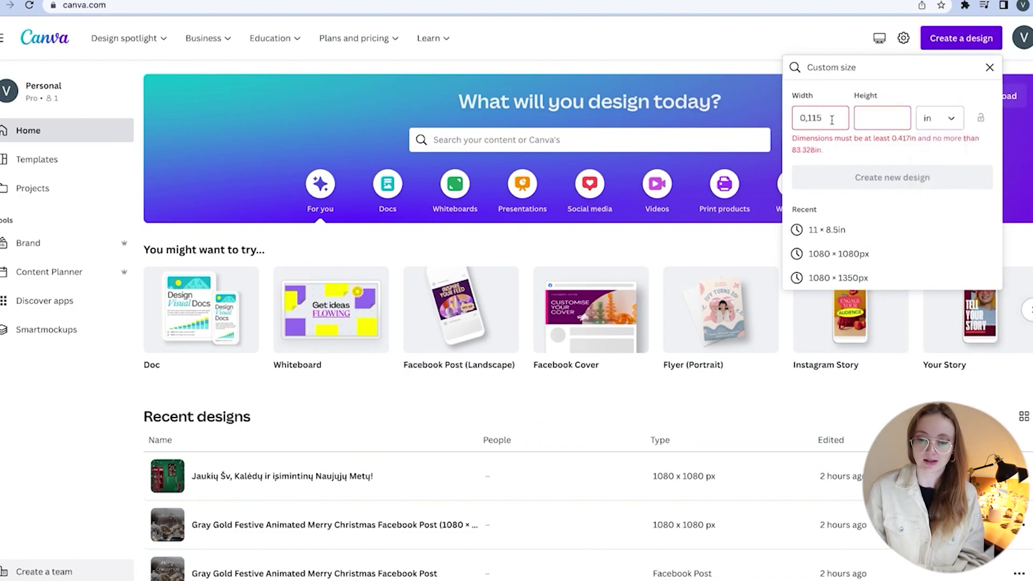
{"action": "double_click", "coordinate": [834, 120]}
{"action": "type", "text": "11"}
{"action": "left_click", "coordinate": [883, 116]}
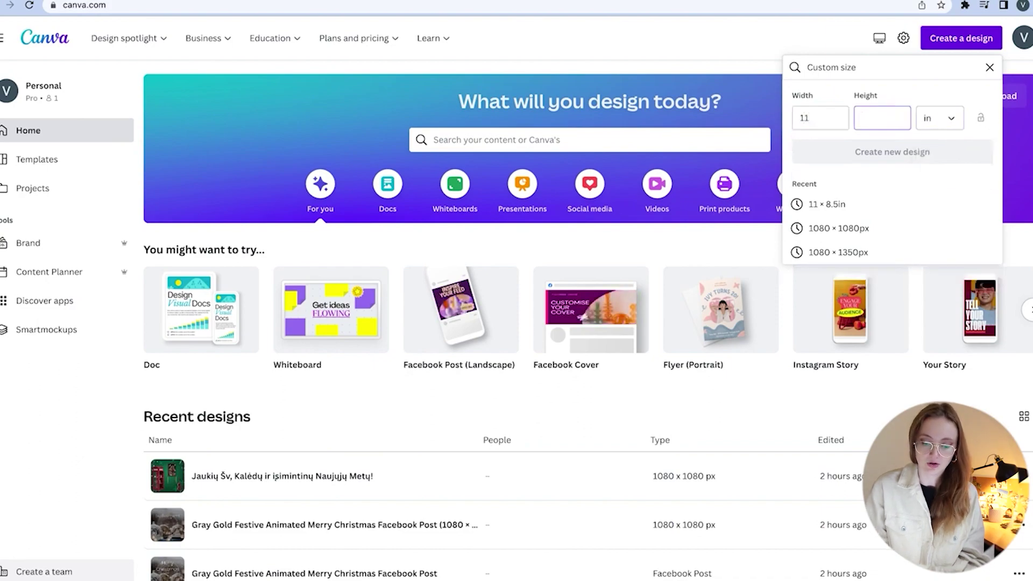
{"action": "type", "text": "8.5"}
{"action": "left_click", "coordinate": [922, 154]}
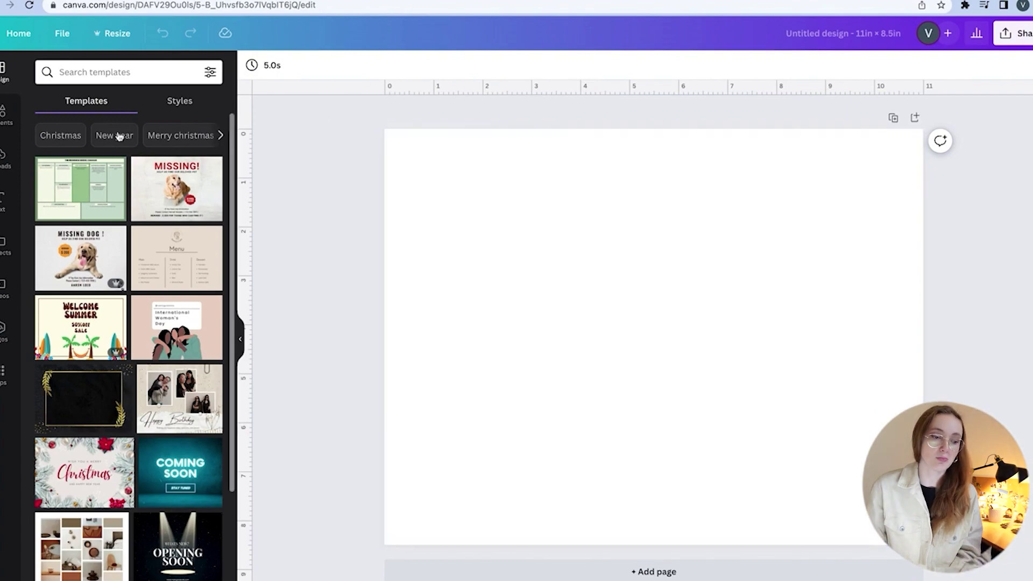
Step: Search templates for "planner index" and apply the 2023 cover page of the Black White Modern Minimalist Nature 2023 Wall Calendar
{"action": "left_click", "coordinate": [97, 72]}
{"action": "type", "text": "plan"}
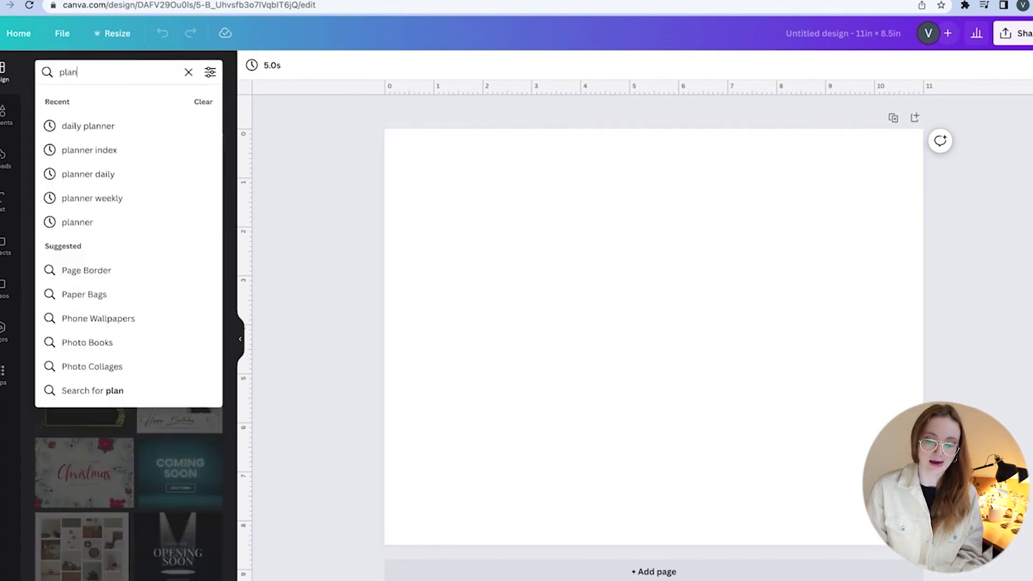
{"action": "type", "text": "ner index"}
{"action": "key", "text": "Return"}
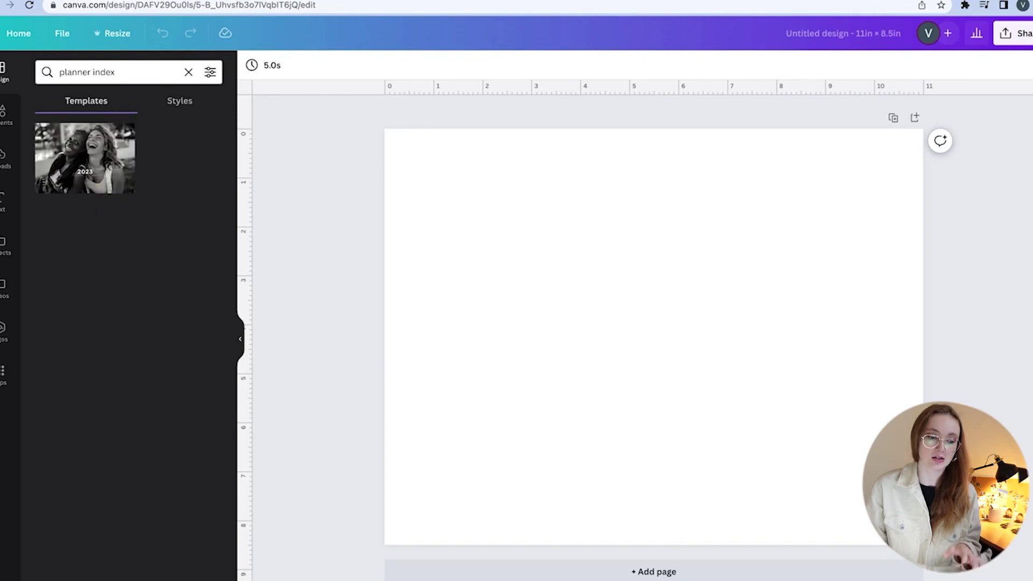
{"action": "left_click", "coordinate": [95, 172]}
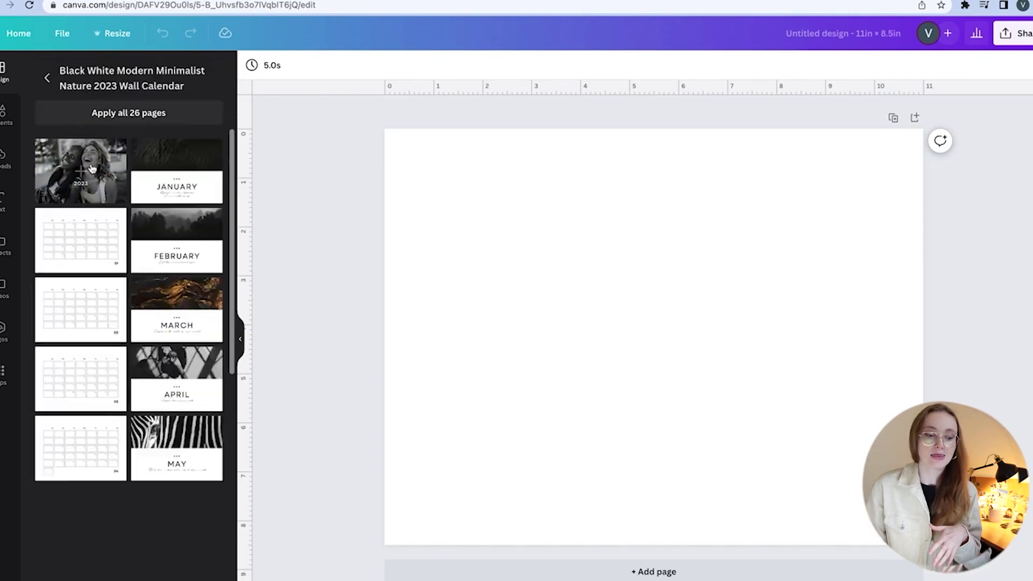
{"action": "left_click", "coordinate": [80, 172]}
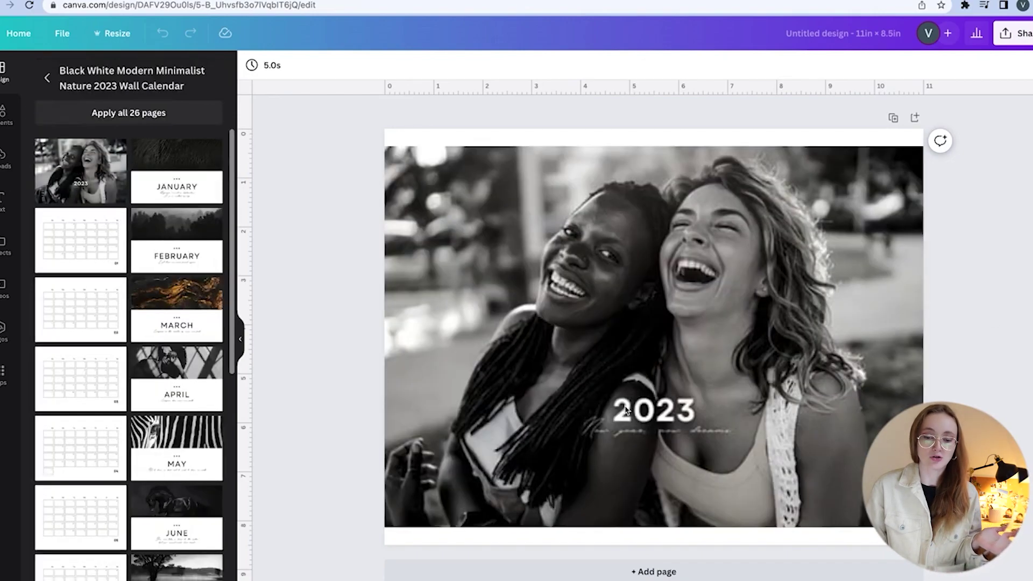
Step: Enlarge the cover photo to fill the page and replace it with a sitting puppy photo found by searching "puppy"
{"action": "left_click", "coordinate": [578, 224]}
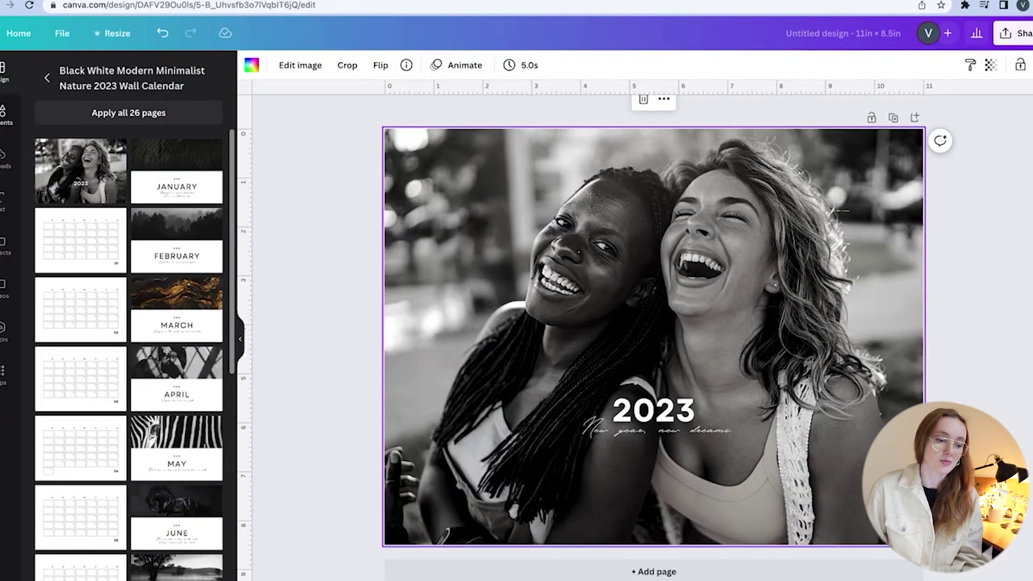
{"action": "left_click", "coordinate": [4, 114]}
{"action": "left_click", "coordinate": [101, 71]}
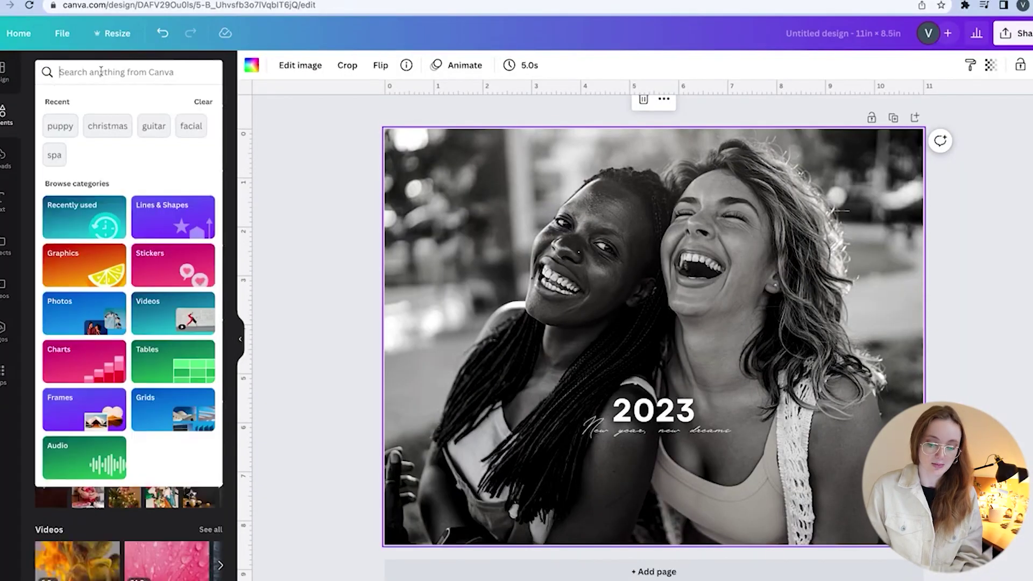
{"action": "type", "text": "puppy"}
{"action": "key", "text": "Return"}
{"action": "left_click", "coordinate": [107, 108]}
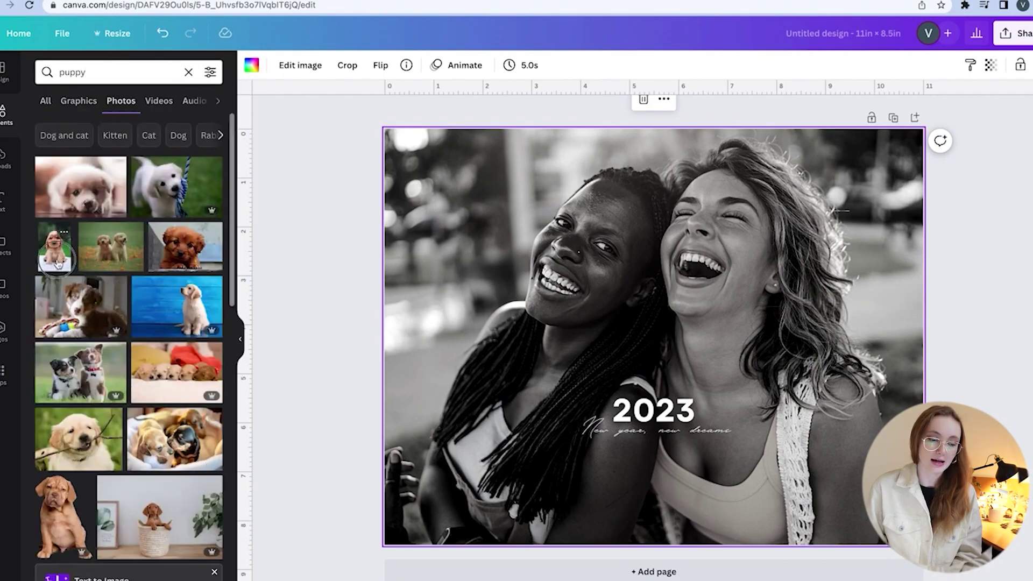
{"action": "left_click_drag", "start_coordinate": [54, 248], "coordinate": [586, 185]}
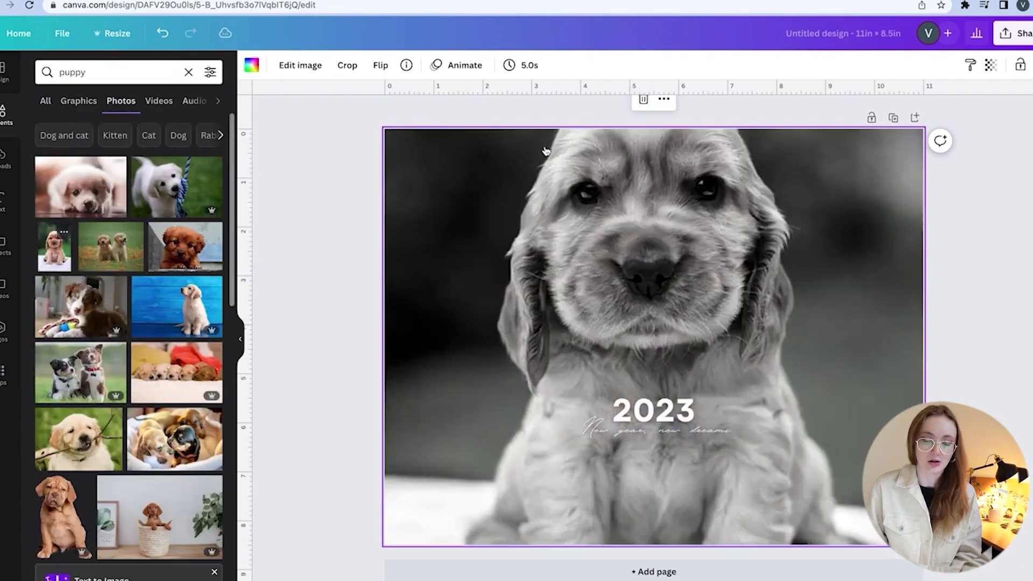
Step: Change the font of the "New year, new dreams" tagline under 2023 to a different handwritten script
{"action": "double_click", "coordinate": [717, 432]}
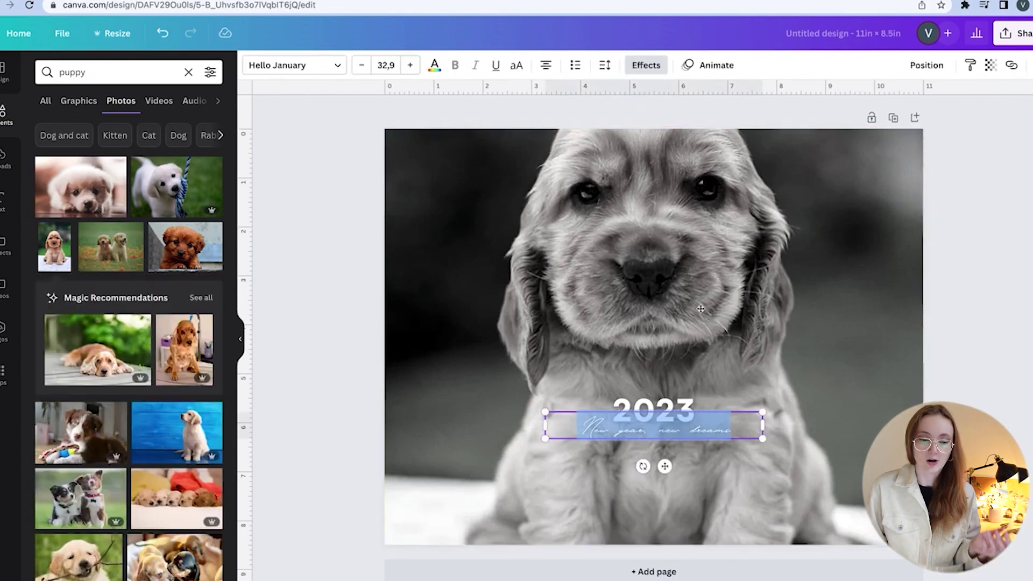
{"action": "left_click", "coordinate": [295, 65]}
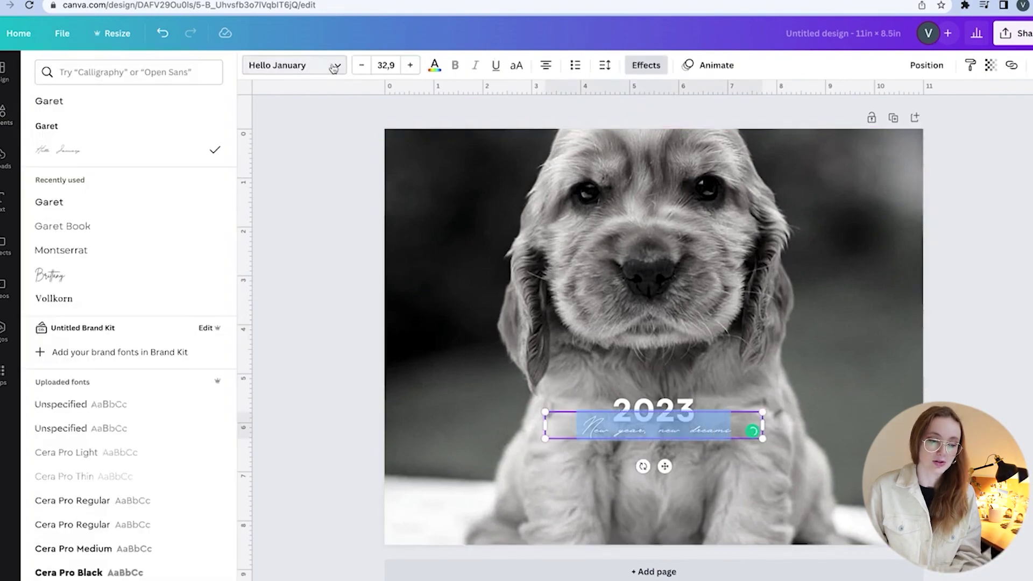
{"action": "left_click", "coordinate": [340, 347]}
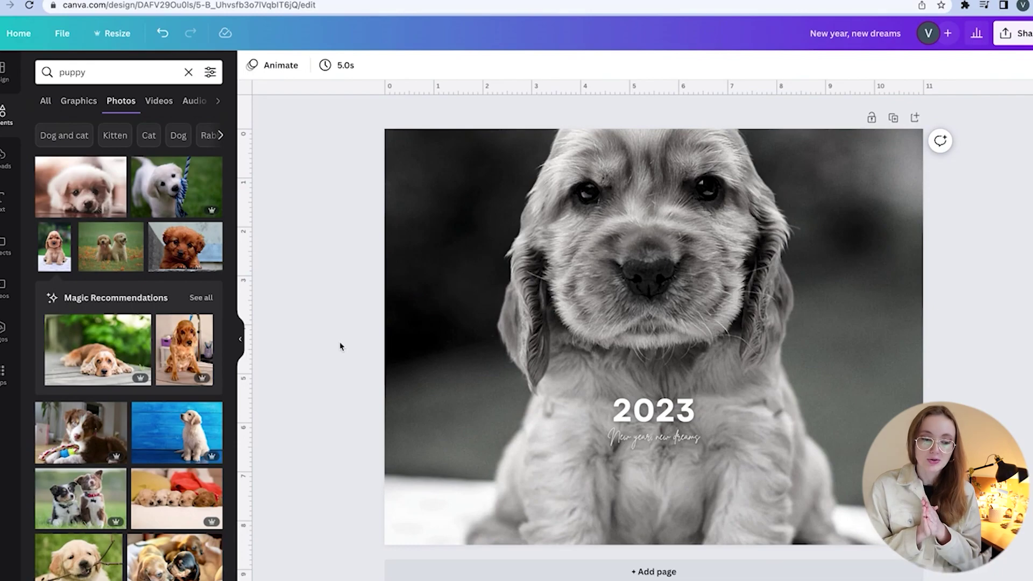
Step: Add a second page and apply the January calendar grid from the wall calendar template
{"action": "left_click", "coordinate": [5, 72]}
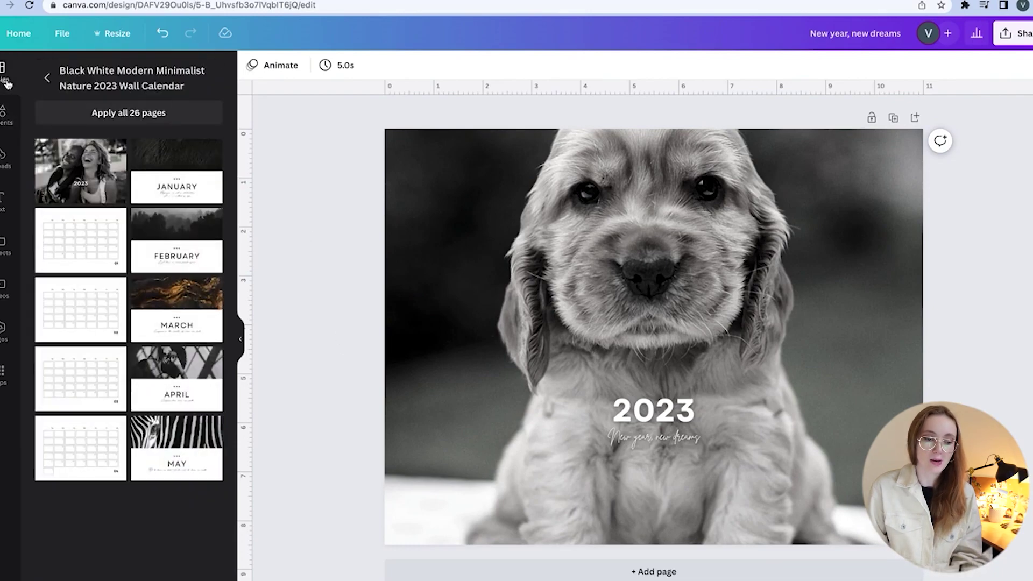
{"action": "left_click", "coordinate": [915, 117]}
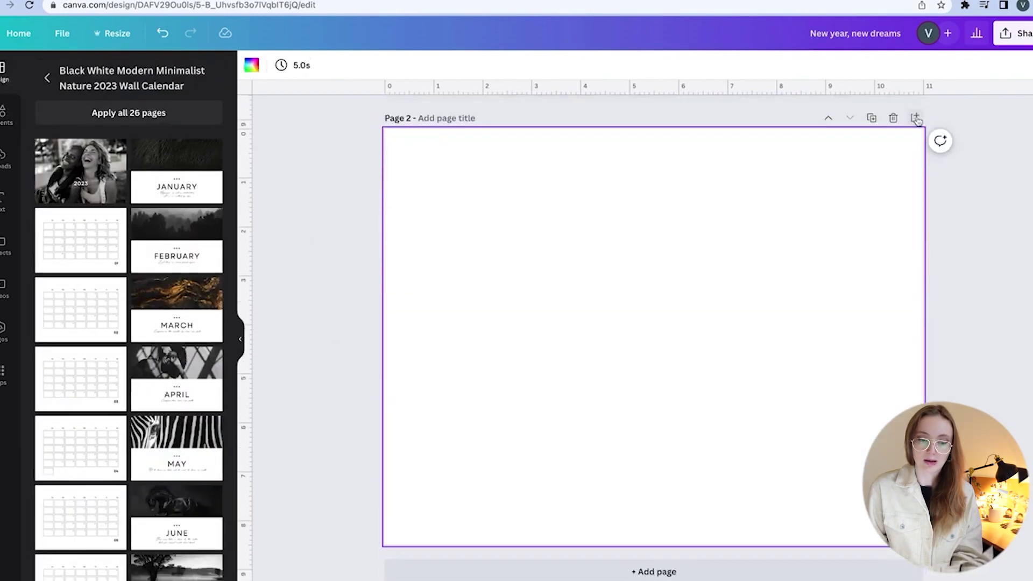
{"action": "left_click", "coordinate": [81, 240]}
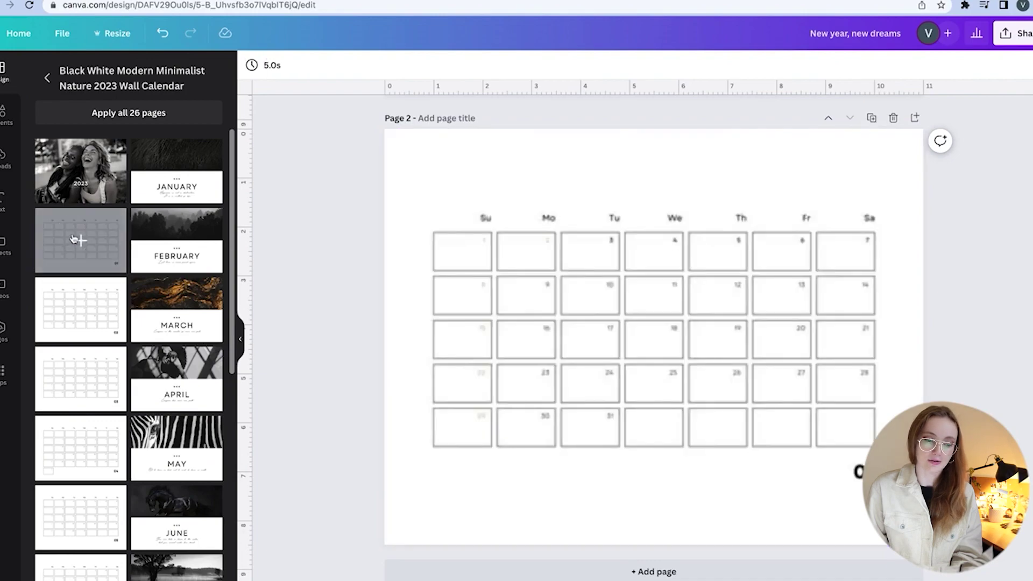
Step: Add pages 3 to 6 and apply the template's February to May calendar grids, one month per page
{"action": "left_click", "coordinate": [915, 117]}
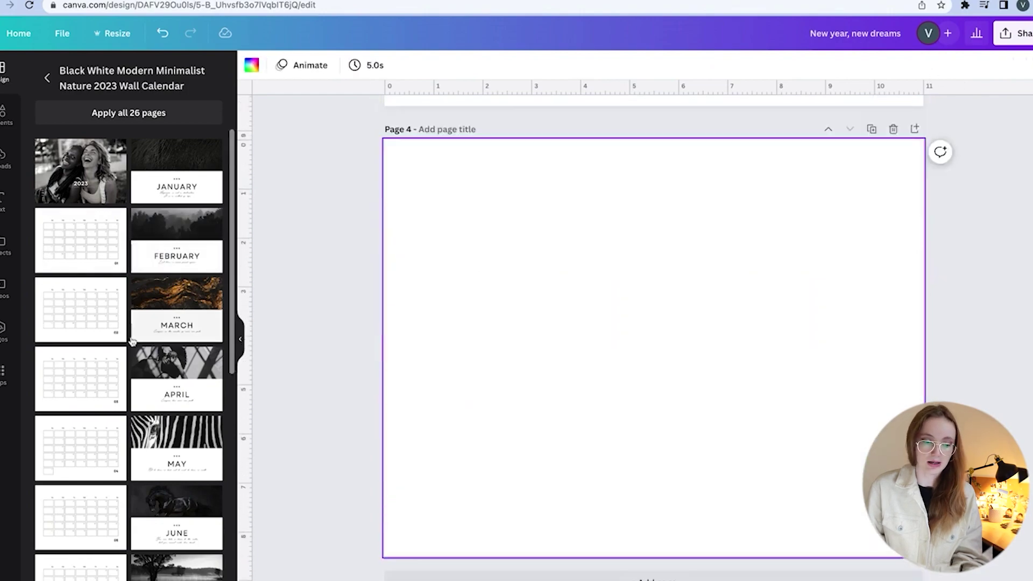
{"action": "left_click", "coordinate": [76, 447]}
{"action": "left_click", "coordinate": [914, 117]}
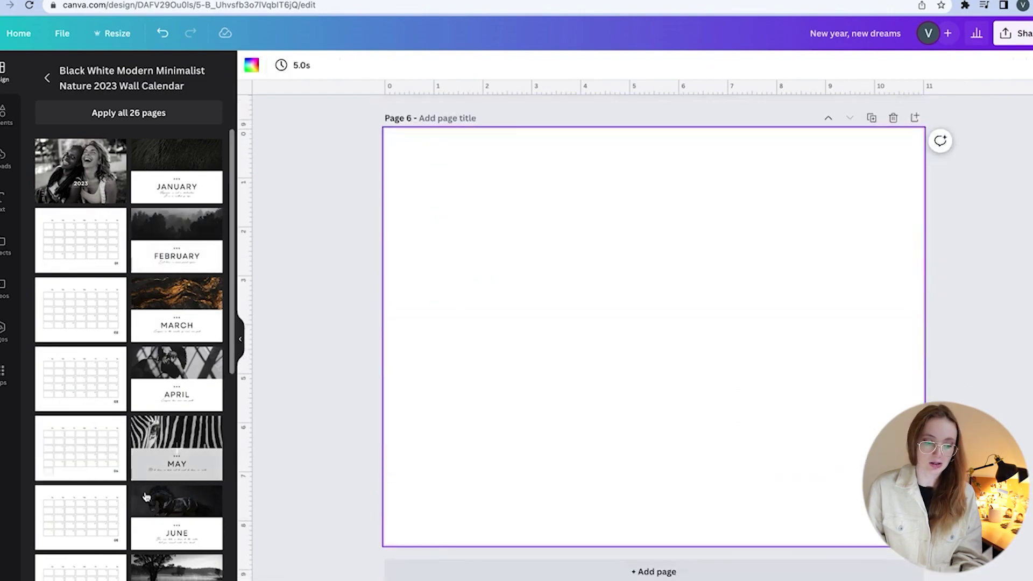
{"action": "left_click", "coordinate": [81, 516]}
Step: Add pages 7 and 8 and apply the template's June and July calendar grids to them
{"action": "left_click", "coordinate": [915, 118]}
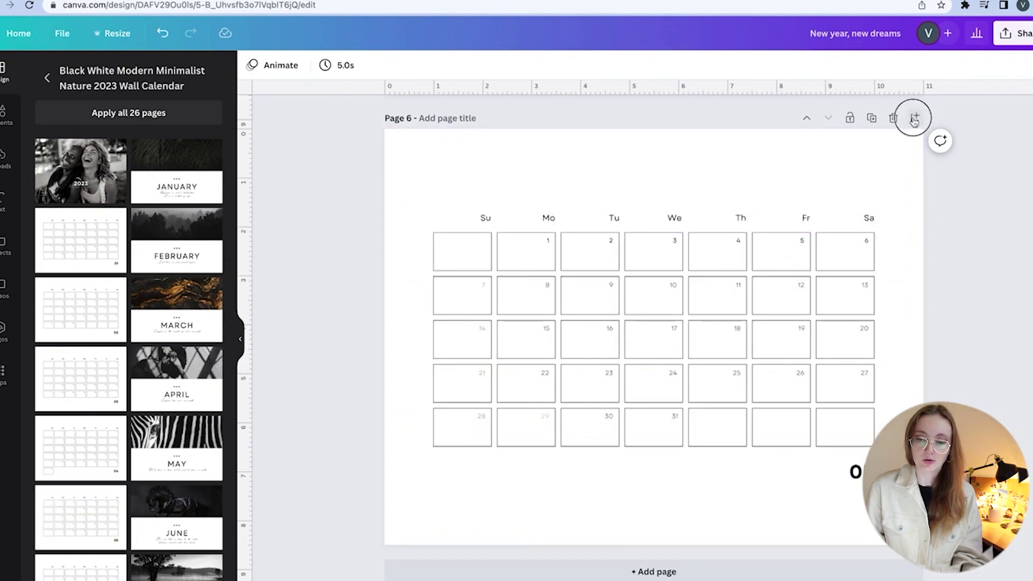
{"action": "scroll", "coordinate": [98, 472], "scroll_direction": "down", "scroll_amount": 3}
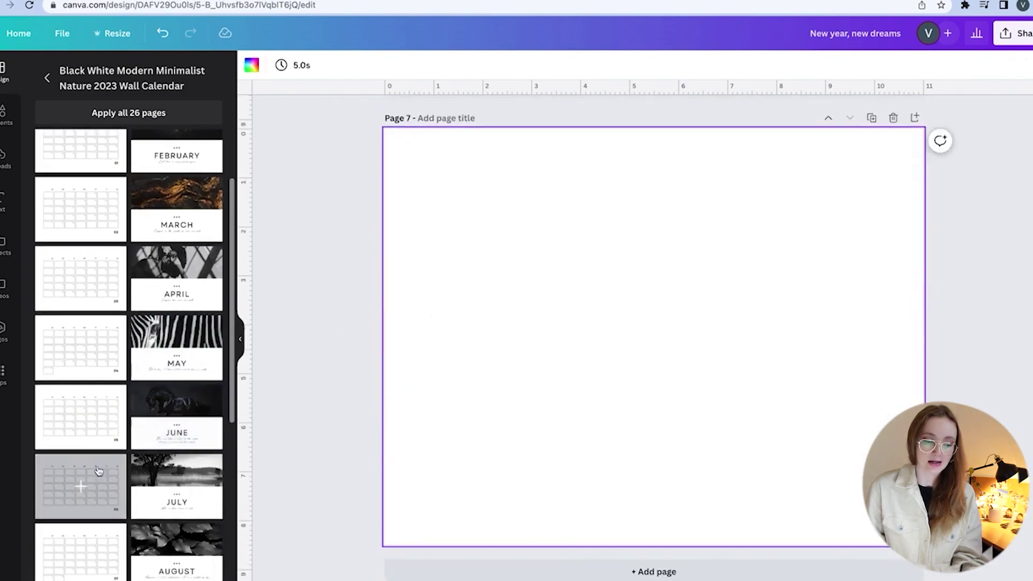
{"action": "left_click", "coordinate": [98, 471]}
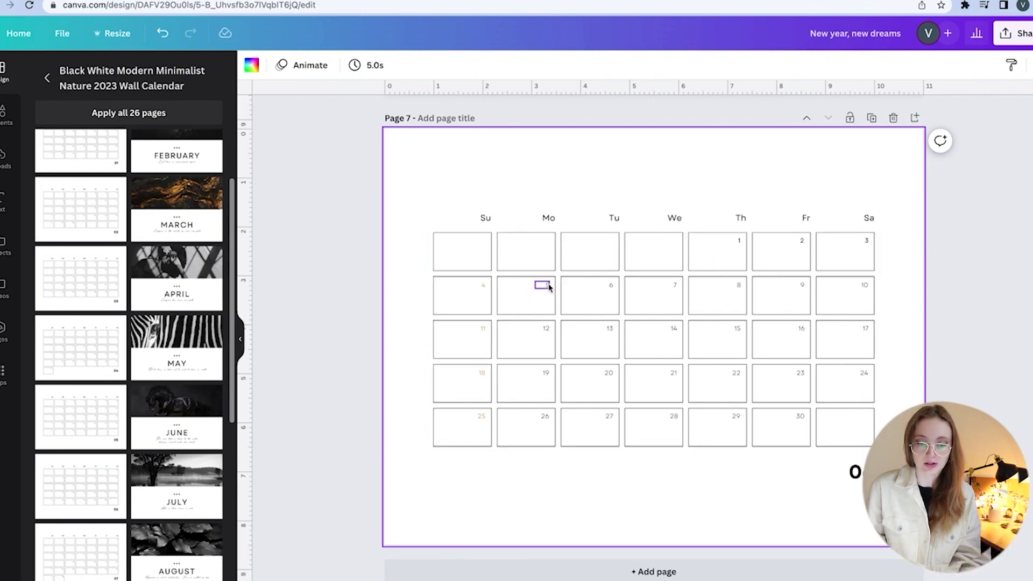
{"action": "left_click", "coordinate": [606, 285]}
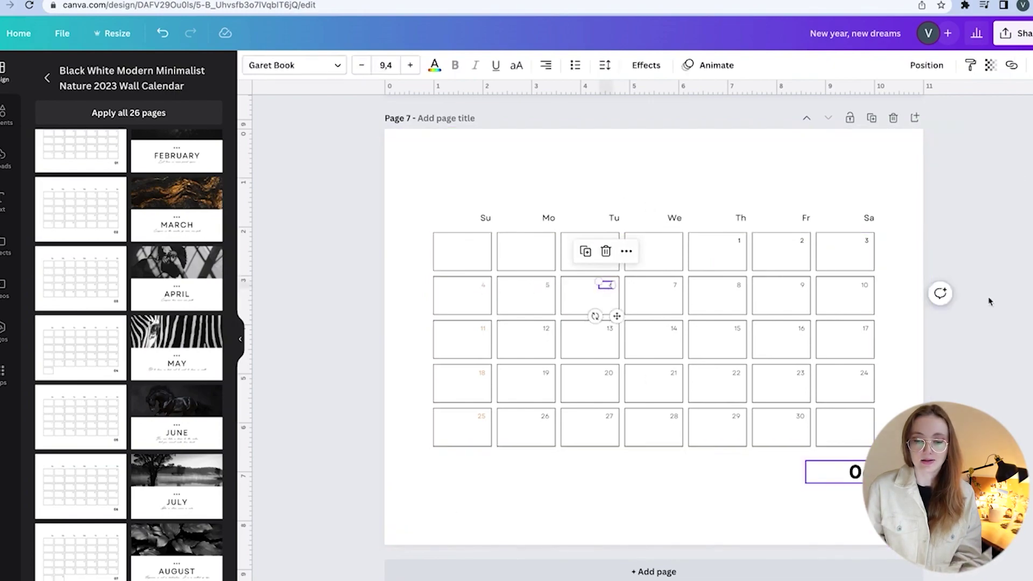
{"action": "left_click", "coordinate": [914, 118]}
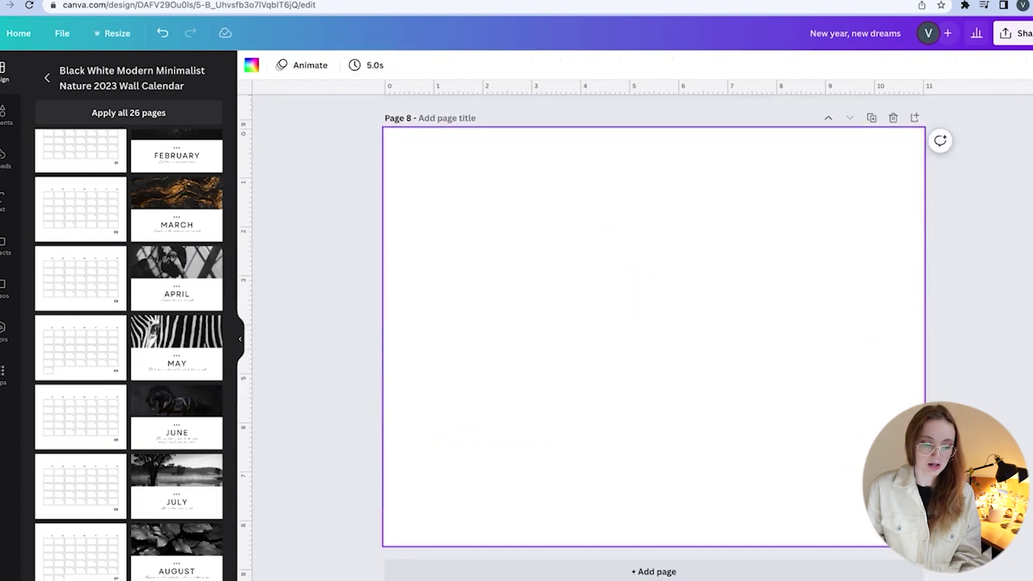
{"action": "left_click", "coordinate": [81, 554]}
Step: Add pages 9 to 13 and apply the template's August to December calendar grids, one month per page
{"action": "left_click", "coordinate": [915, 117]}
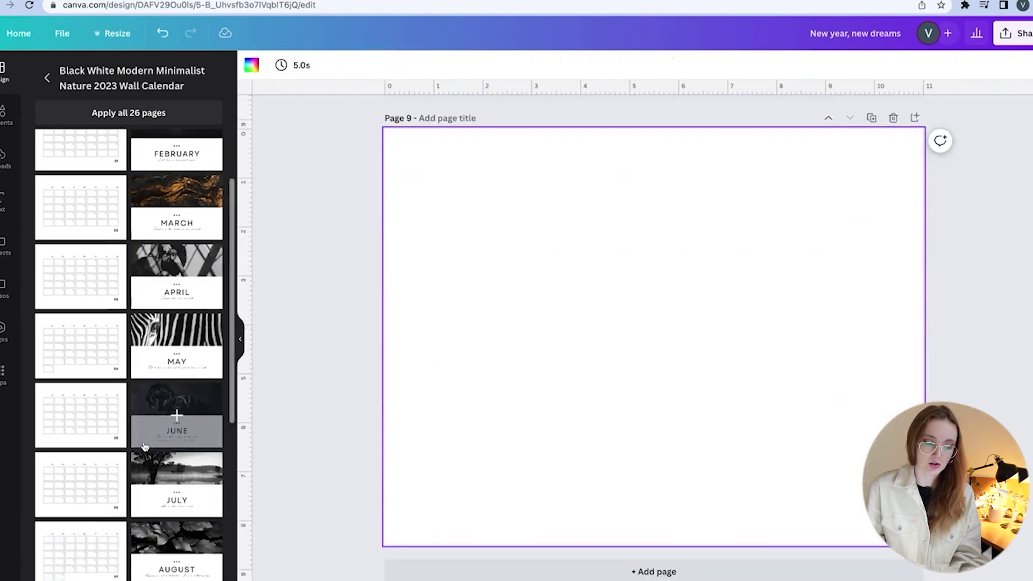
{"action": "scroll", "coordinate": [173, 415], "scroll_direction": "down", "scroll_amount": 4}
{"action": "left_click", "coordinate": [99, 425]}
{"action": "left_click", "coordinate": [915, 118]}
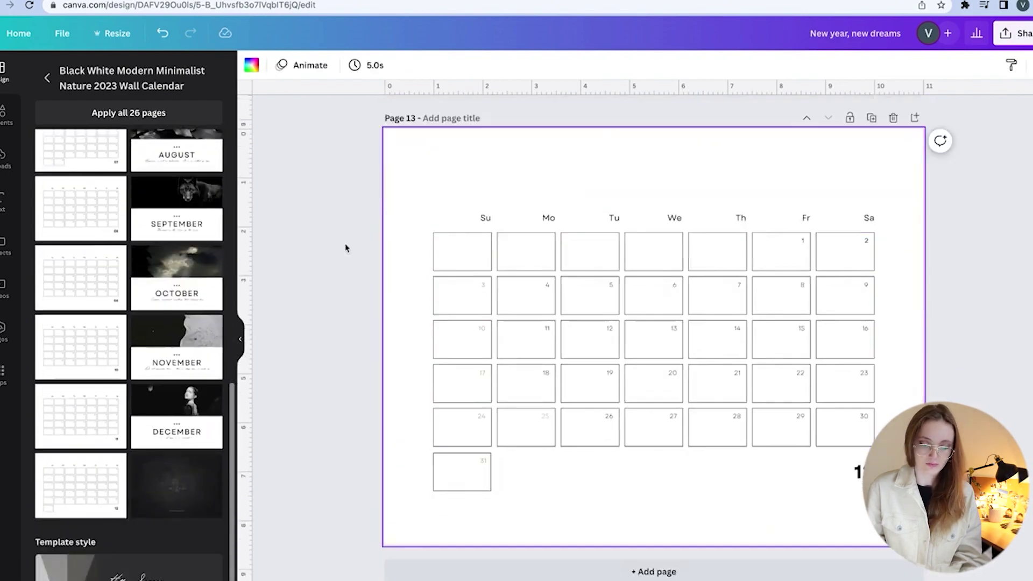
{"action": "scroll", "coordinate": [346, 247], "scroll_direction": "up", "scroll_amount": 5}
{"action": "scroll", "coordinate": [346, 247], "scroll_direction": "down", "scroll_amount": 5}
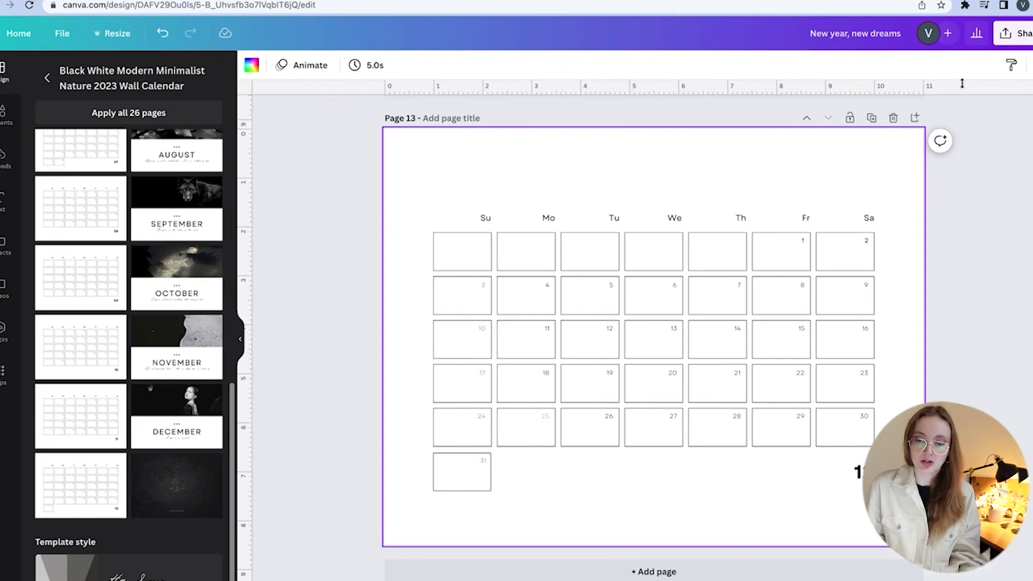
Step: Add a blank page 14 and search the templates for "yearly calendar 2023"
{"action": "left_click", "coordinate": [915, 119]}
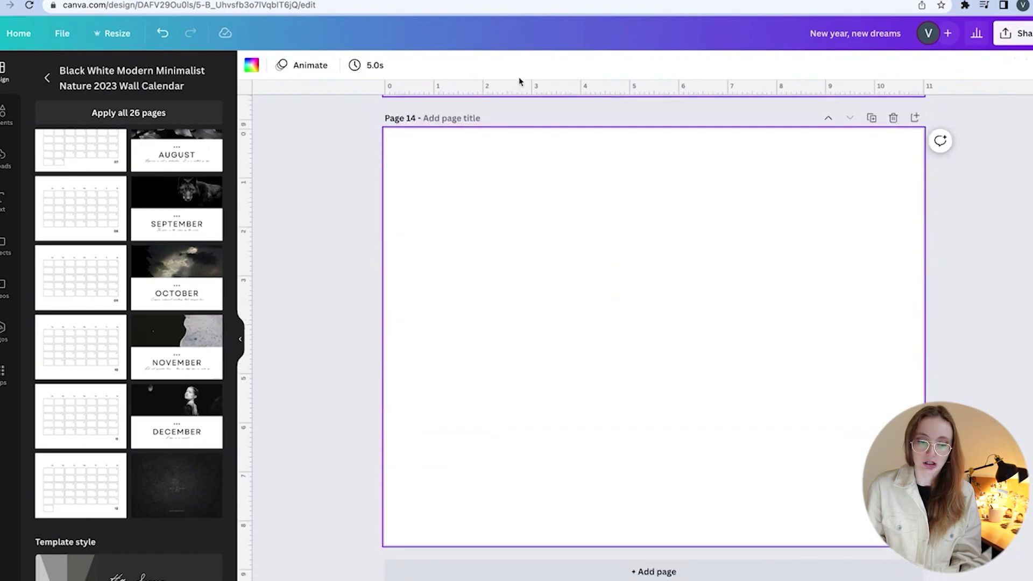
{"action": "left_click", "coordinate": [54, 77]}
{"action": "triple_click", "coordinate": [88, 71]}
{"action": "type", "text": "yearl"}
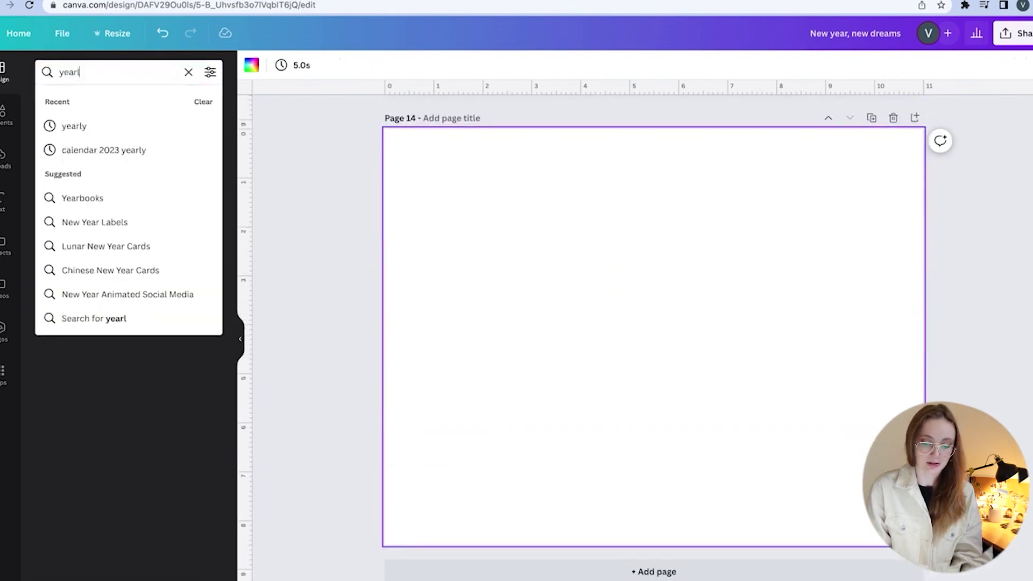
{"action": "type", "text": "y calendar "}
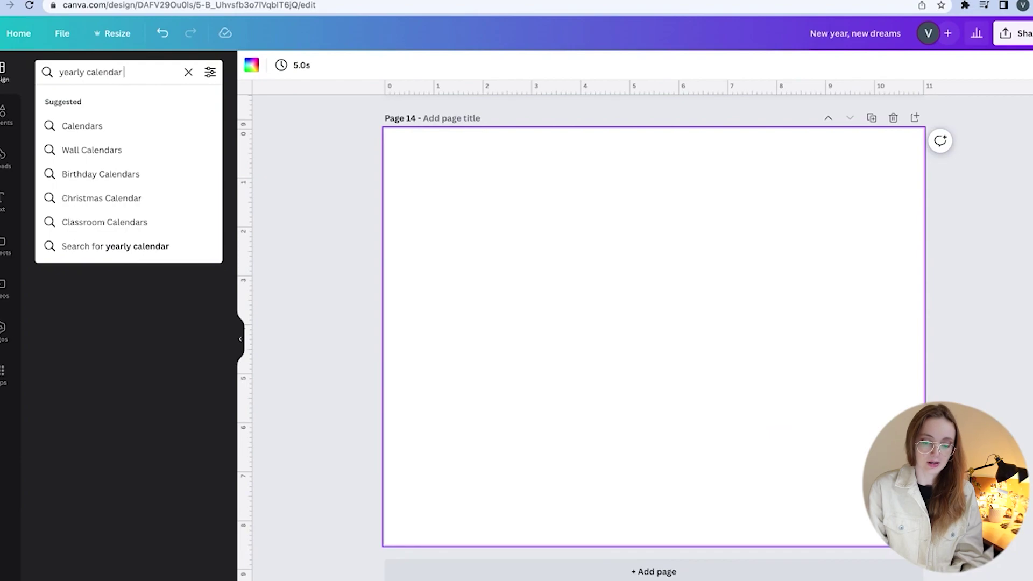
{"action": "type", "text": "2023"}
{"action": "key", "text": "Return"}
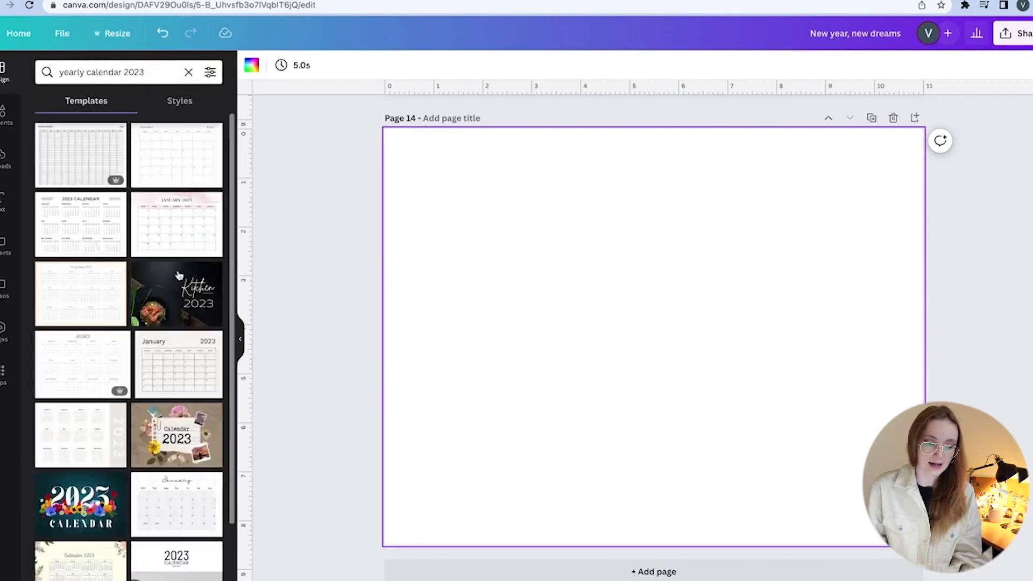
Step: Apply the plain 2023 yearly calendar template to page 14 and set all its text to black Garet
{"action": "left_click", "coordinate": [107, 358]}
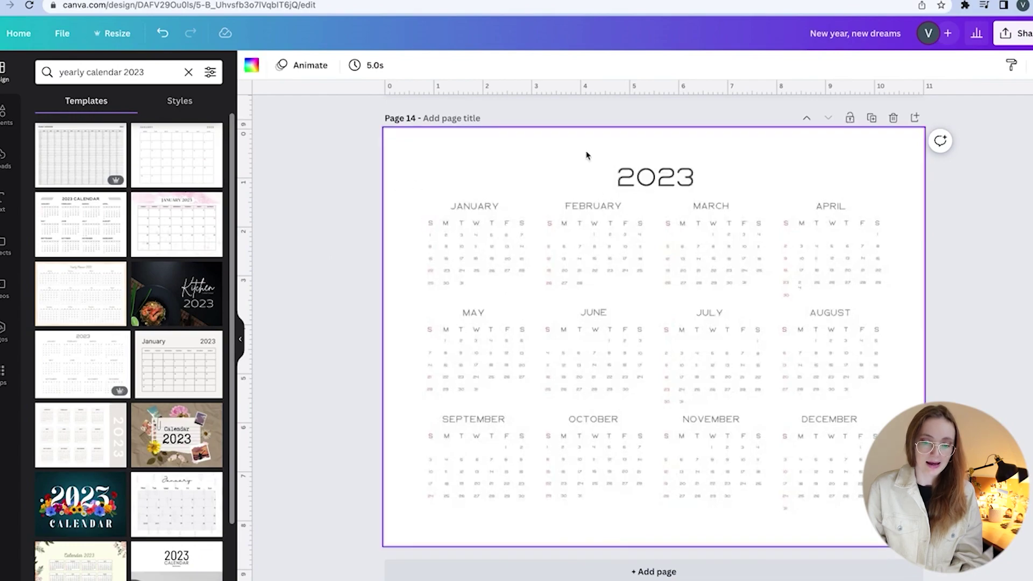
{"action": "left_click_drag", "start_coordinate": [320, 141], "coordinate": [975, 543]}
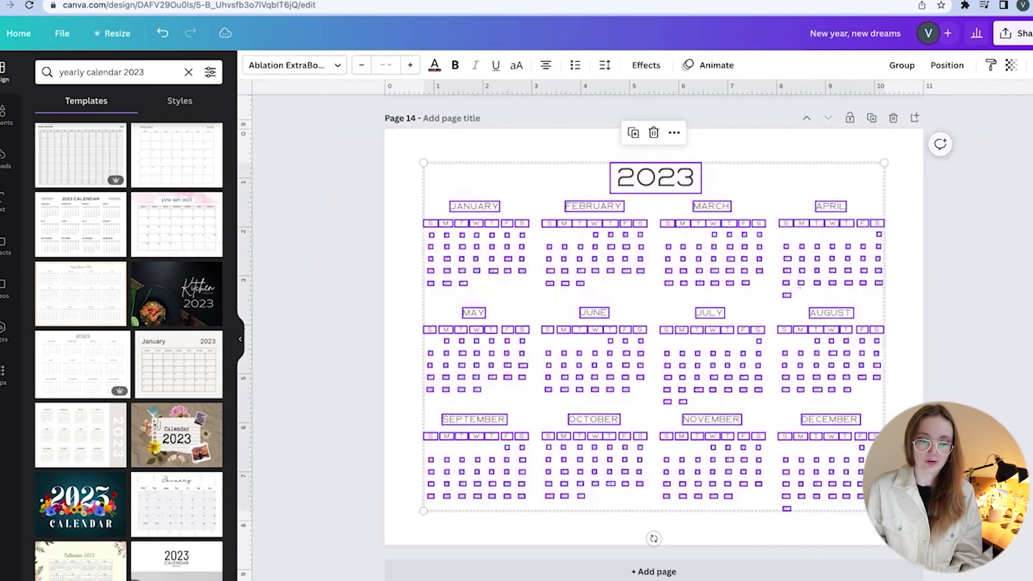
{"action": "left_click", "coordinate": [434, 66]}
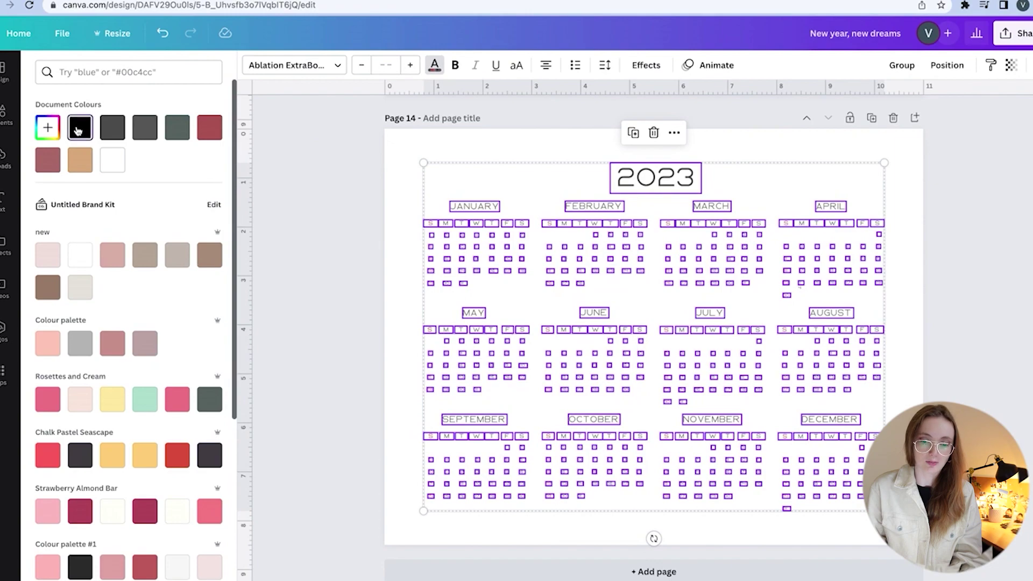
{"action": "left_click", "coordinate": [79, 129]}
{"action": "left_click", "coordinate": [319, 66]}
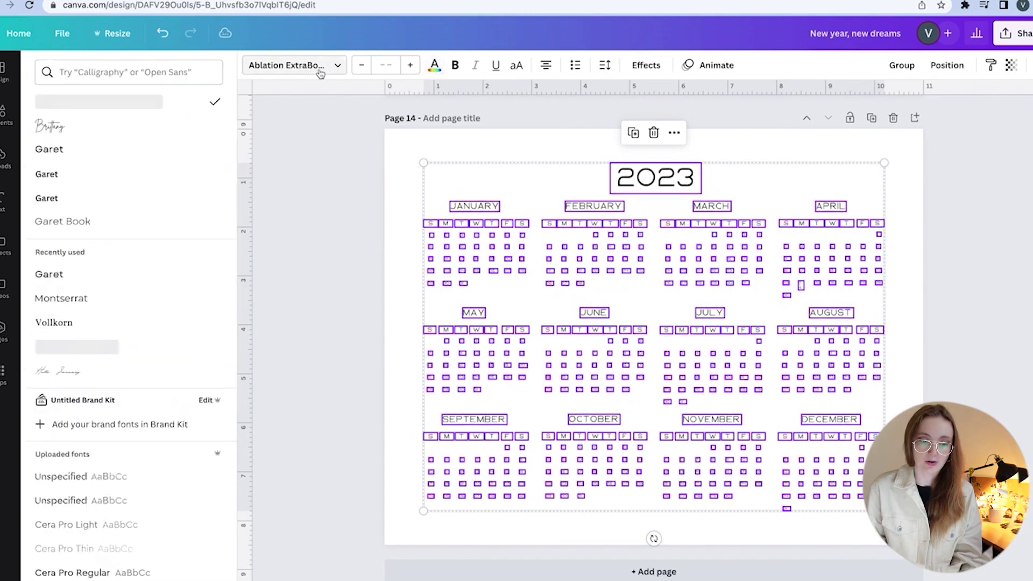
{"action": "left_click", "coordinate": [80, 149]}
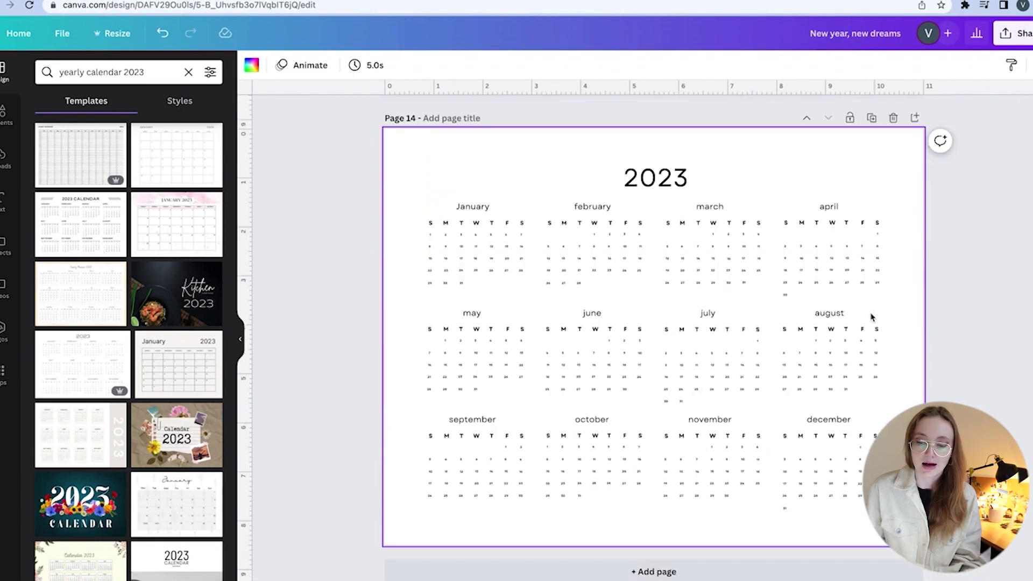
Step: Add a blank page 15 after the yearly calendar page
{"action": "left_click", "coordinate": [915, 117]}
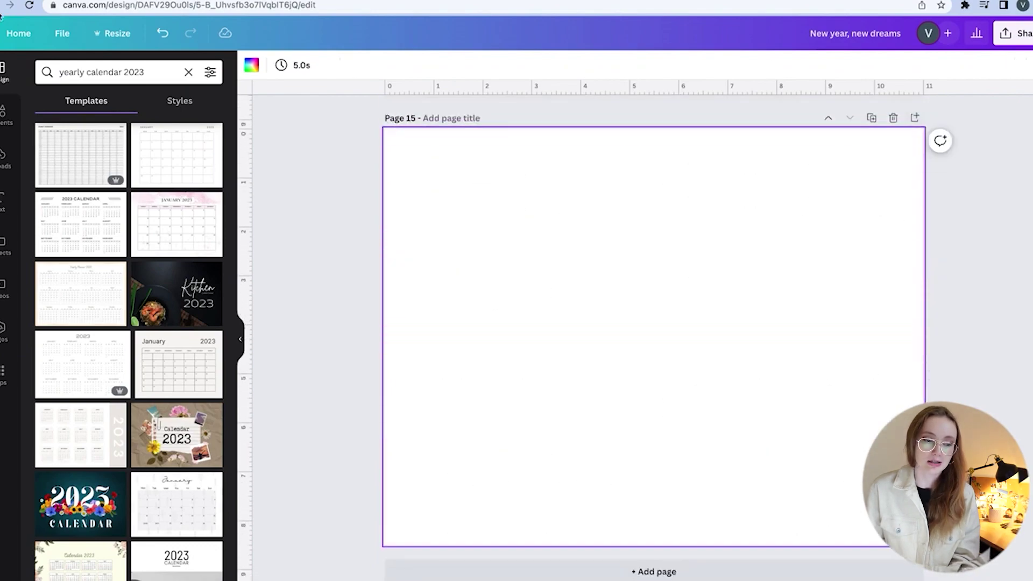
{"action": "triple_click", "coordinate": [84, 74]}
{"action": "type", "text": "monthly"}
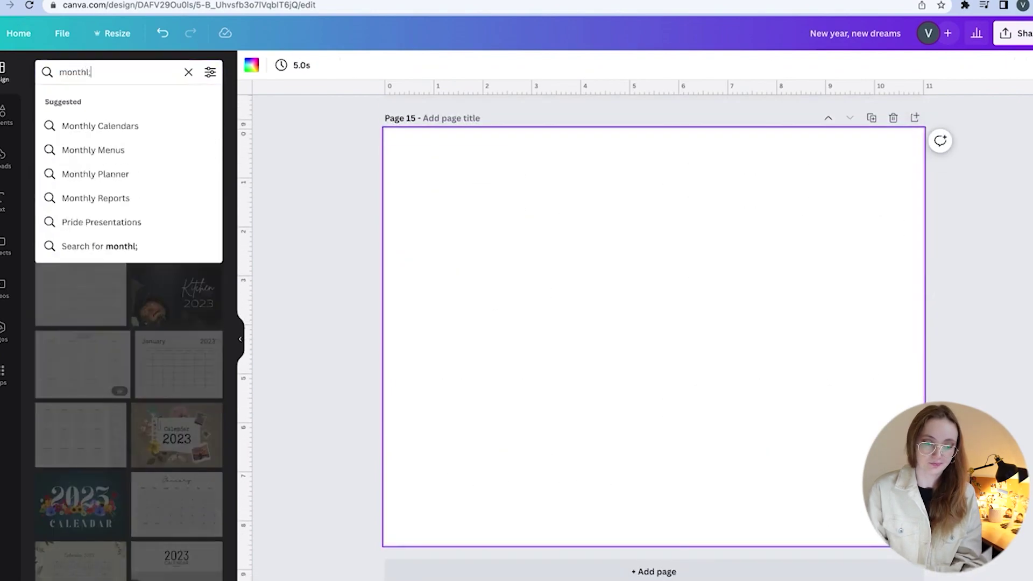
{"action": "key", "text": "BackSpace"}
{"action": "key", "text": "BackSpace"}
{"action": "key", "text": "BackSpace"}
{"action": "key", "text": "BackSpace"}
{"action": "key", "text": "BackSpace"}
{"action": "key", "text": "BackSpace"}
{"action": "key", "text": "BackSpace"}
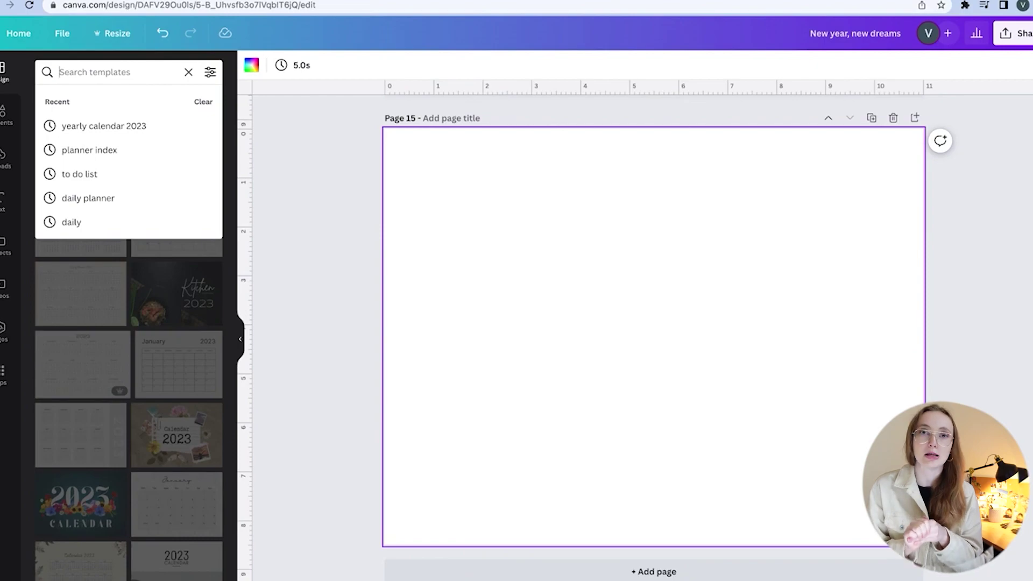
Step: Search the templates for "weekly planner" and apply the leaf-decorated Weekly Planner with to-do list and notes to page 15
{"action": "type", "text": "weekly "}
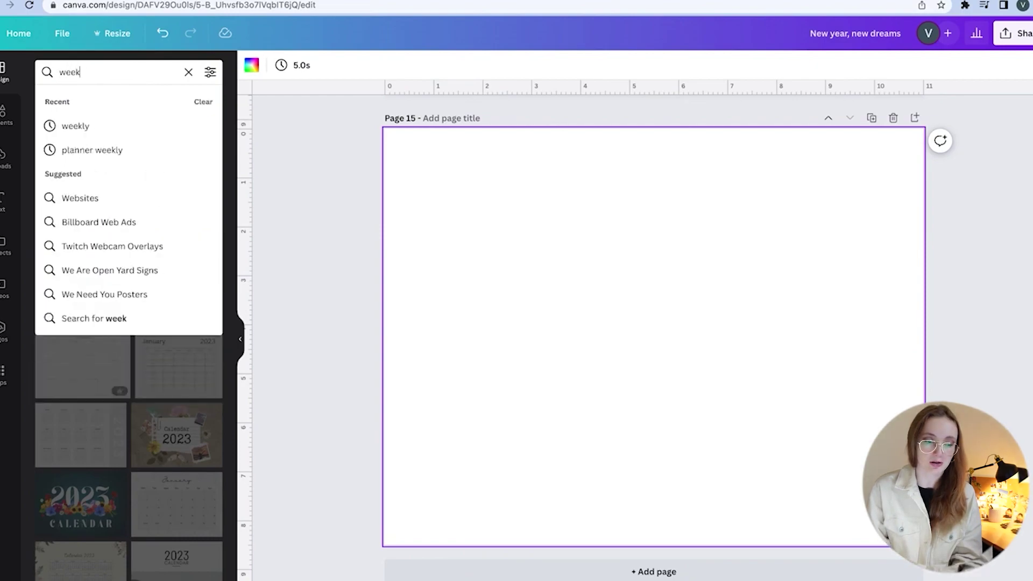
{"action": "type", "text": "planner"}
{"action": "key", "text": "Return"}
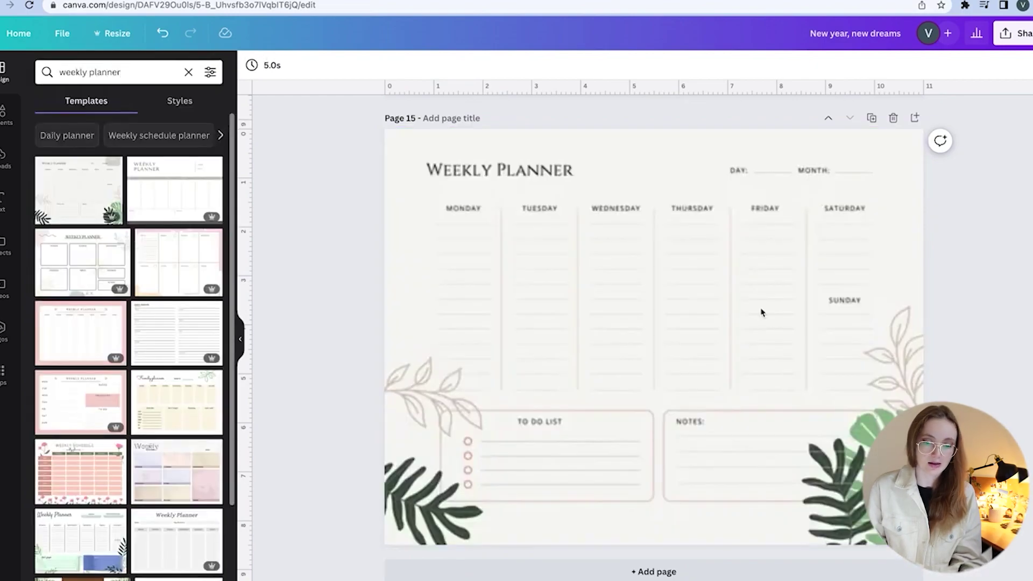
{"action": "left_click", "coordinate": [542, 261]}
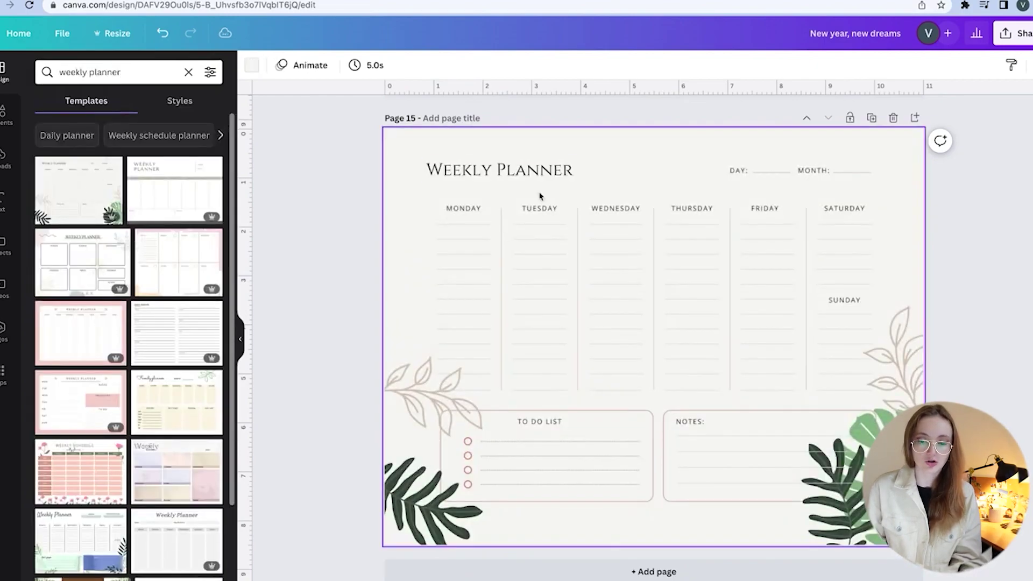
Step: Delete all the leaf decorations and the off-white background from the weekly planner on page 15
{"action": "left_click", "coordinate": [917, 377]}
{"action": "left_click", "coordinate": [847, 473], "text": "shift"}
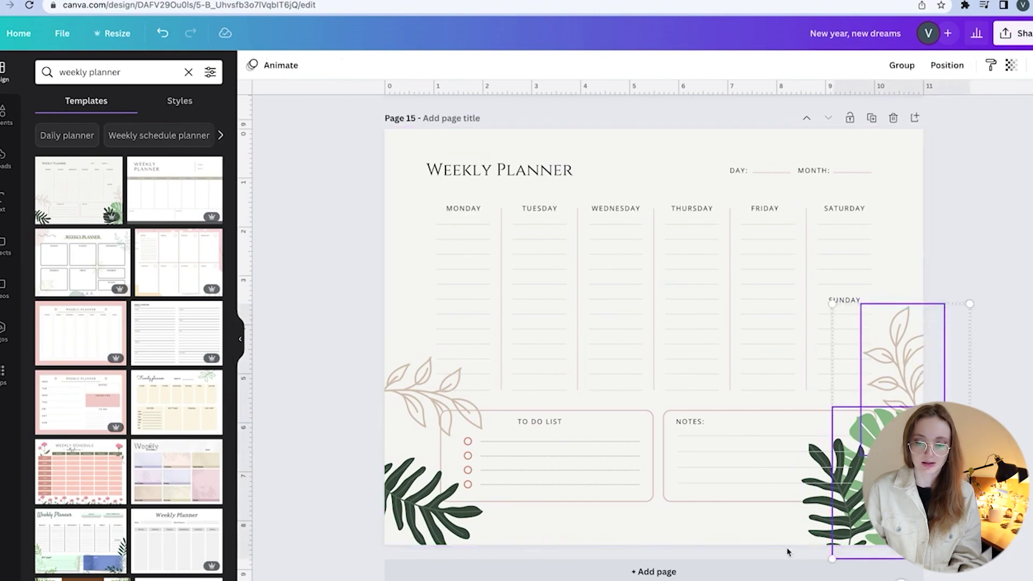
{"action": "left_click", "coordinate": [836, 520], "text": "shift"}
{"action": "left_click", "coordinate": [419, 531], "text": "shift"}
{"action": "left_click", "coordinate": [423, 371], "text": "shift"}
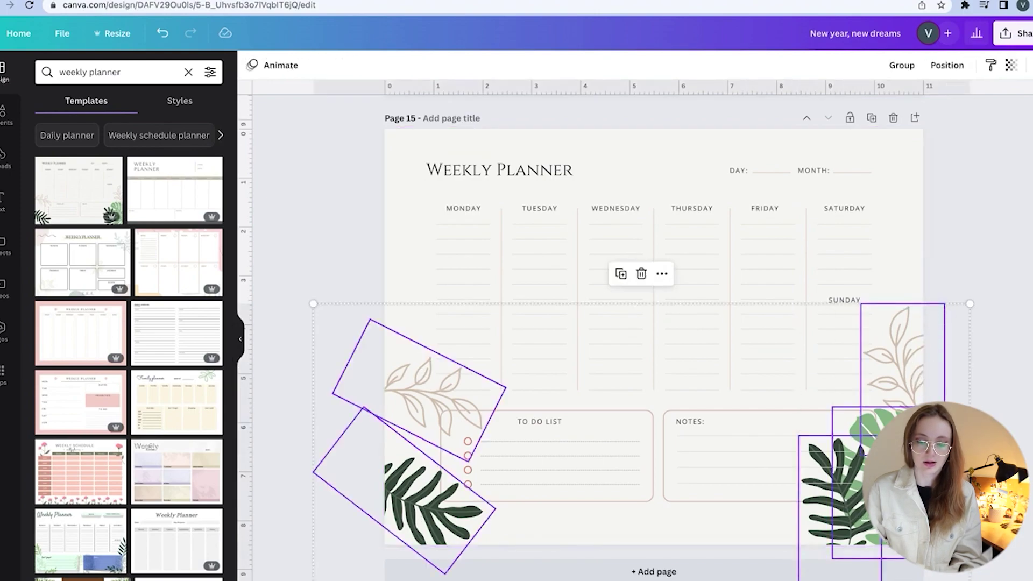
{"action": "key", "text": "Delete"}
{"action": "left_click", "coordinate": [422, 143]}
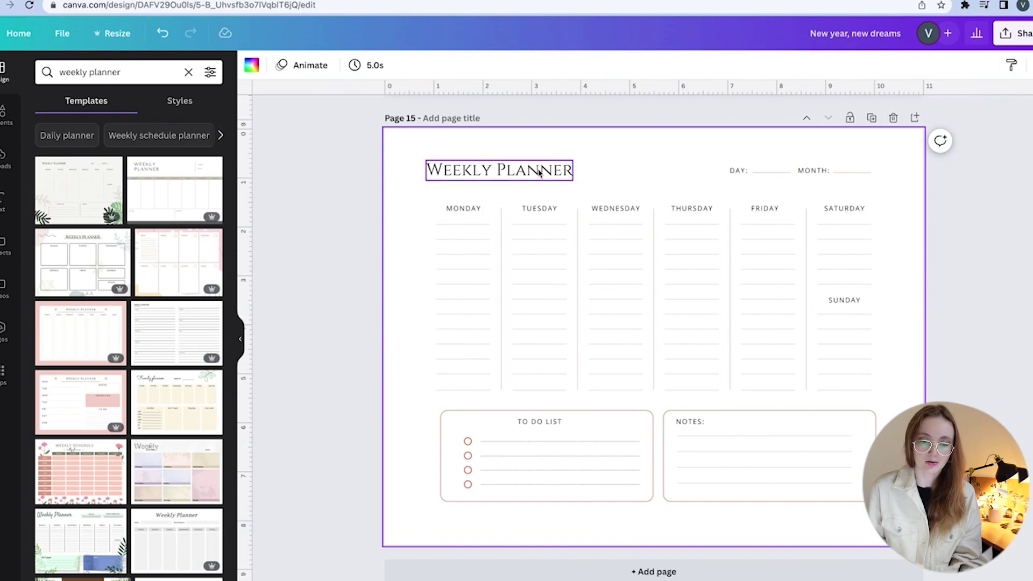
Step: Set all text of the page 15 weekly planner to Garet and its box outlines and lines to black
{"action": "left_click", "coordinate": [431, 168]}
{"action": "left_click_drag", "start_coordinate": [307, 133], "coordinate": [969, 526]}
{"action": "left_click", "coordinate": [405, 68]}
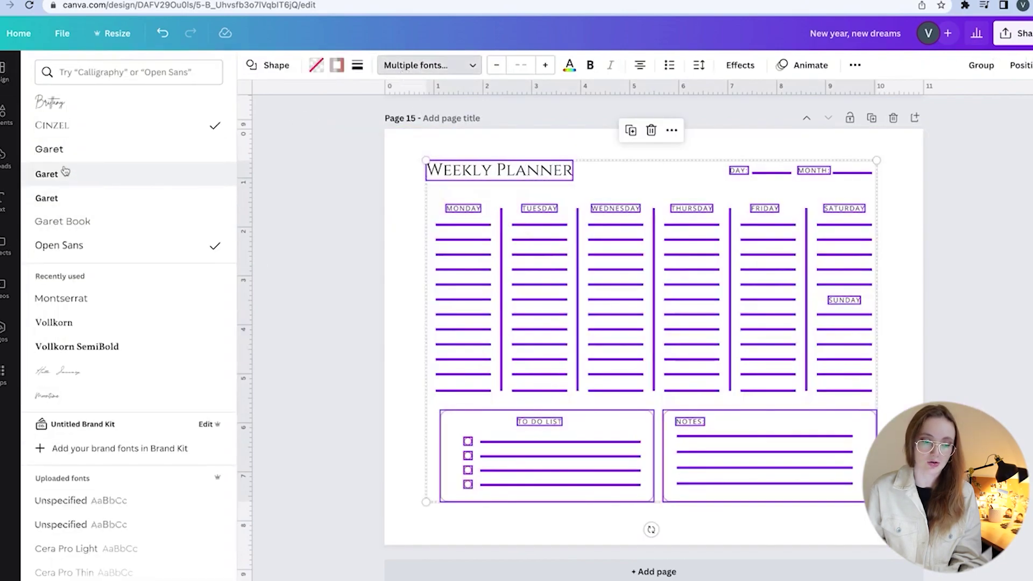
{"action": "left_click", "coordinate": [60, 172]}
{"action": "left_click", "coordinate": [336, 65]}
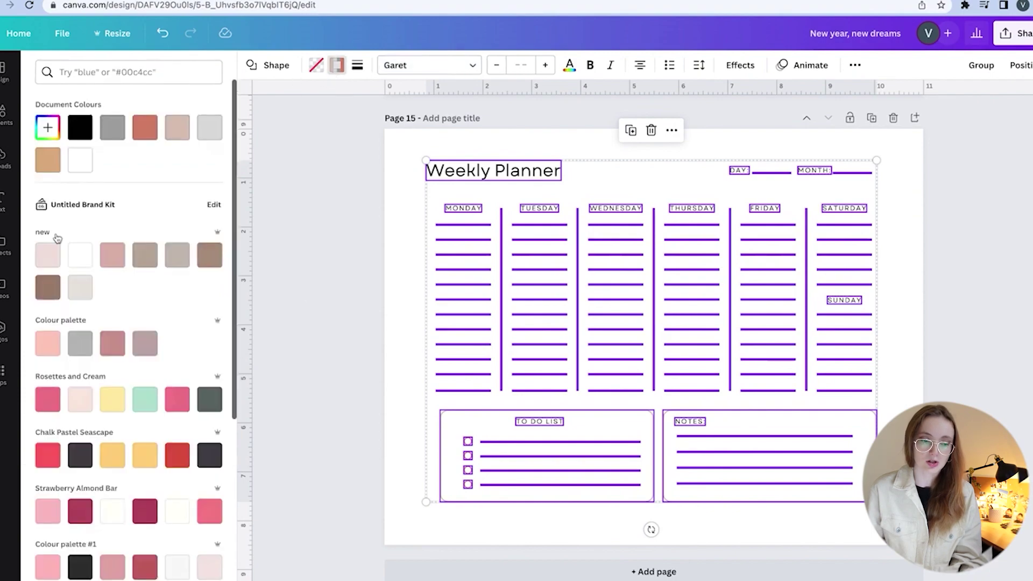
{"action": "left_click", "coordinate": [323, 185]}
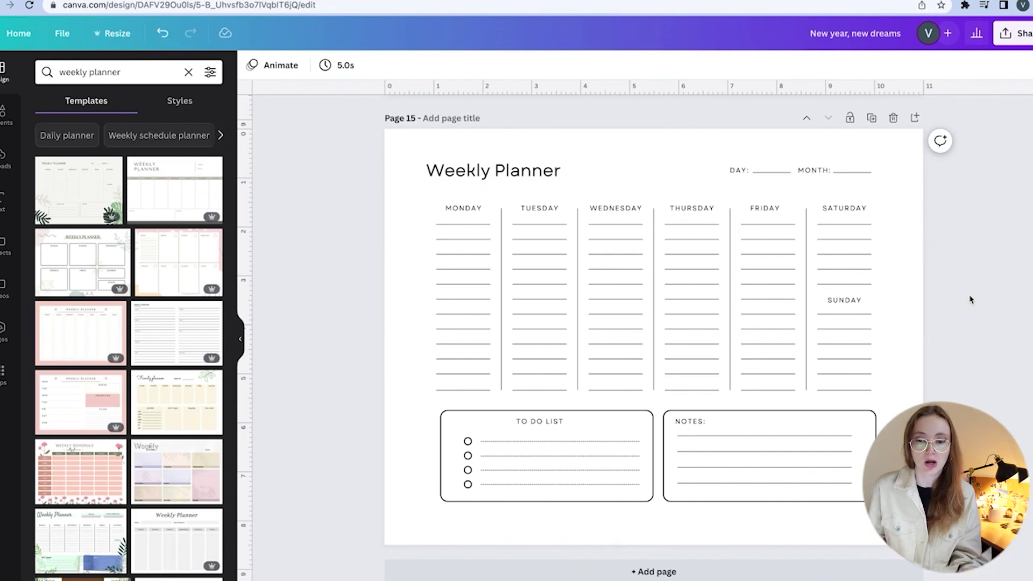
Step: Add page 16, apply the pink-framed seven-column Weekly Planner template and remove its pink background
{"action": "left_click", "coordinate": [916, 118]}
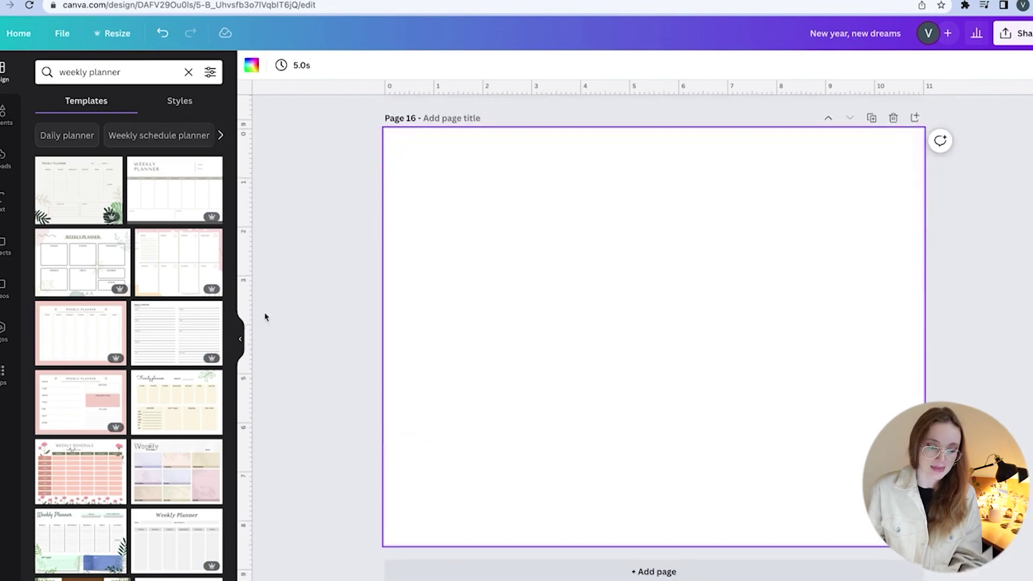
{"action": "left_click", "coordinate": [81, 334]}
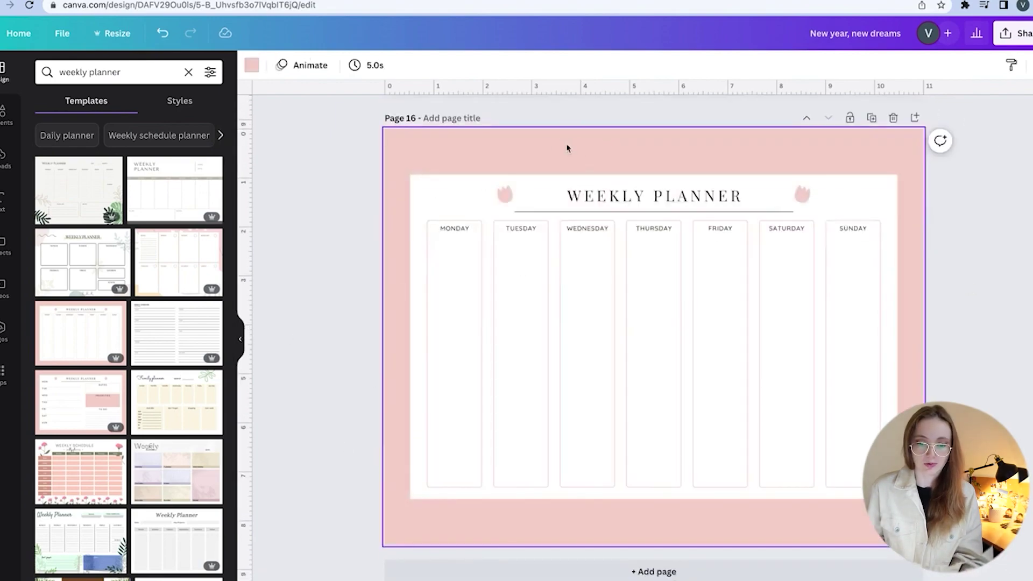
{"action": "left_click", "coordinate": [570, 148]}
{"action": "key", "text": "Delete"}
Step: Recolour all the shapes of the page 16 weekly planner black
{"action": "left_click_drag", "start_coordinate": [398, 155], "coordinate": [1027, 579]}
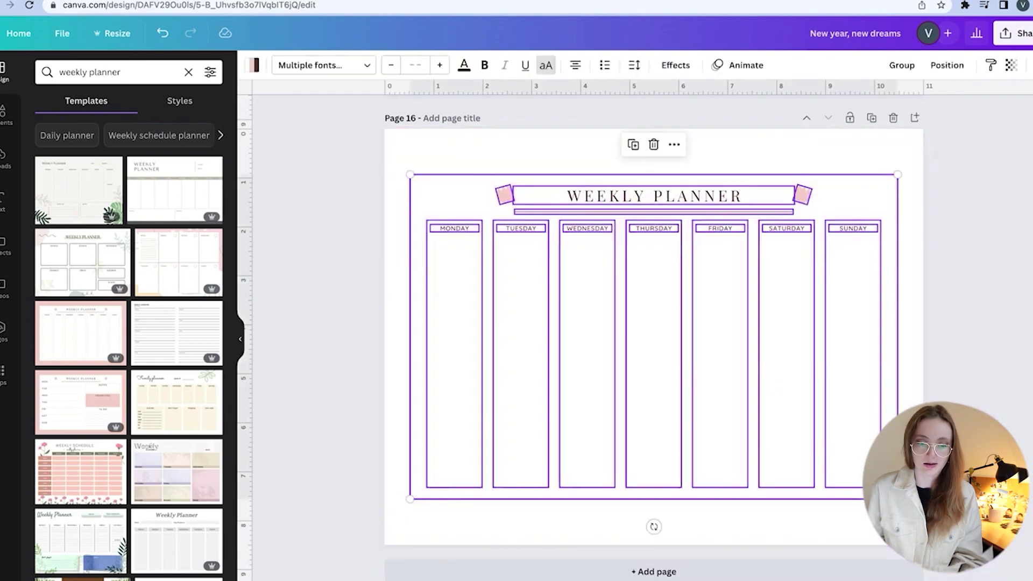
{"action": "left_click", "coordinate": [255, 65]}
{"action": "left_click", "coordinate": [79, 135]}
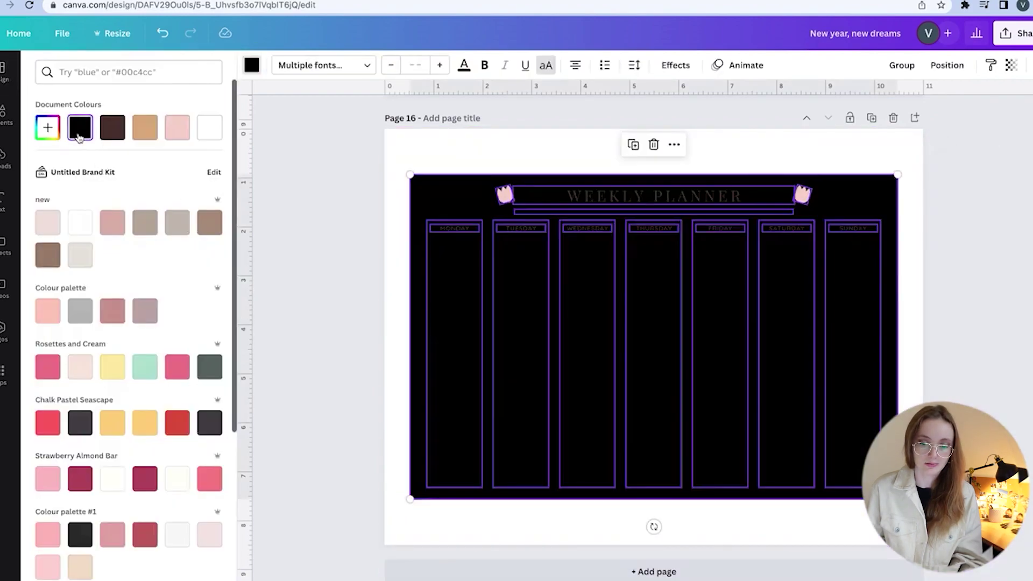
Step: Delete the large panel behind the day columns and the two tulips beside the title on page 16
{"action": "left_click", "coordinate": [440, 194]}
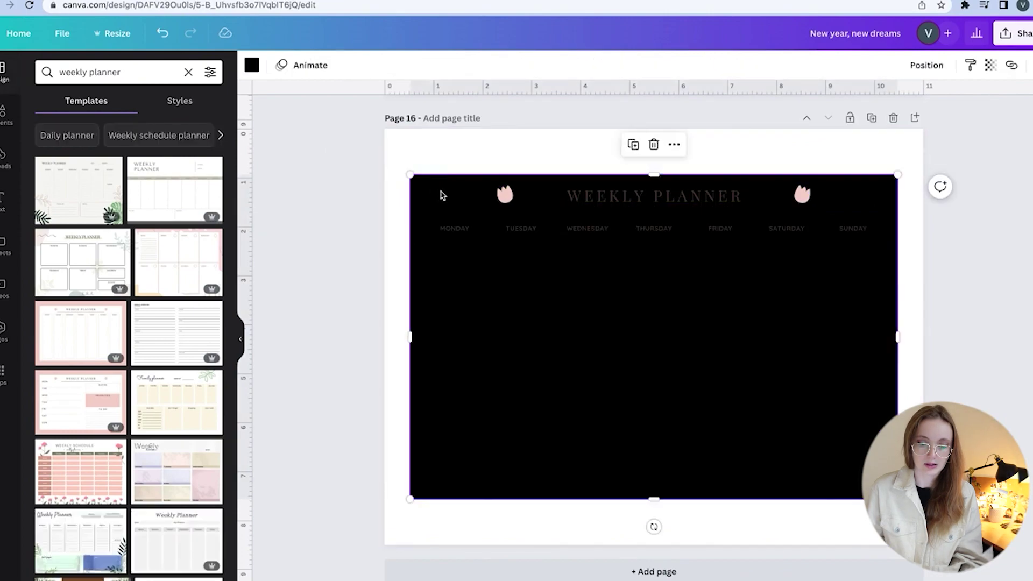
{"action": "key", "text": "Delete"}
{"action": "left_click", "coordinate": [505, 194]}
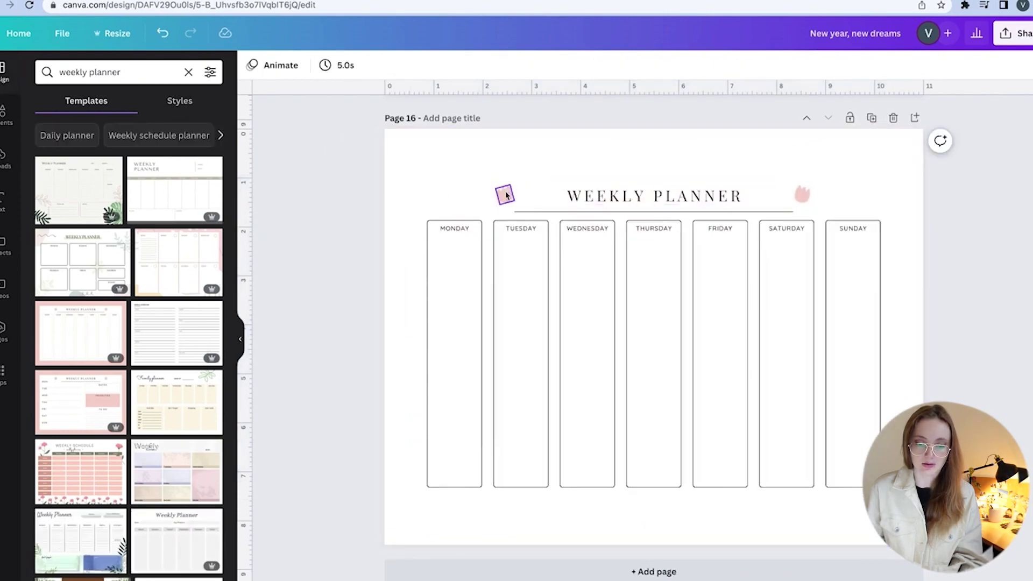
{"action": "left_click", "coordinate": [801, 193], "text": "shift"}
{"action": "key", "text": "Delete"}
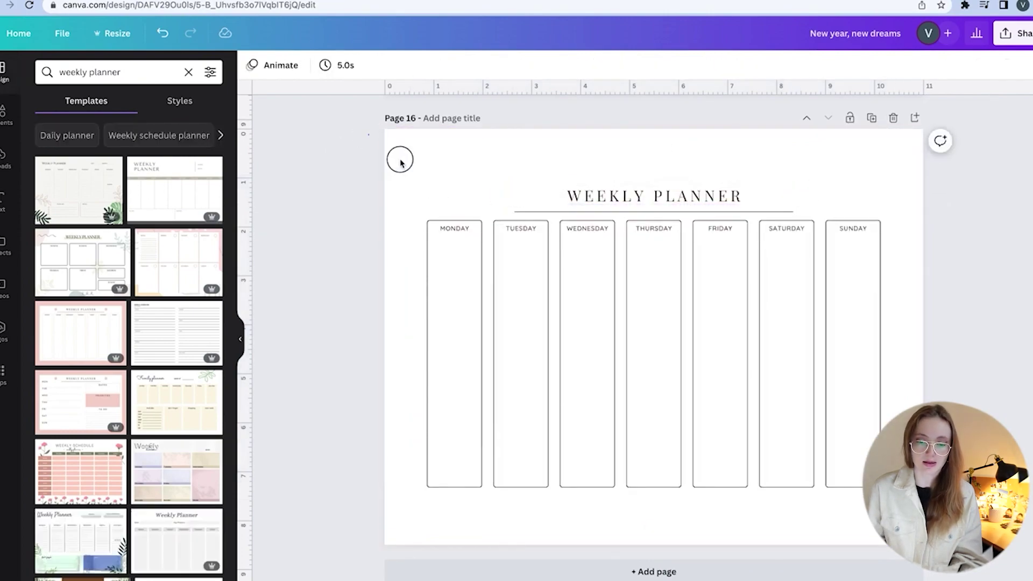
Step: Set the title and weekday headings of the page 16 weekly planner to Garet
{"action": "left_click_drag", "start_coordinate": [400, 161], "coordinate": [949, 401]}
{"action": "left_click", "coordinate": [312, 65]}
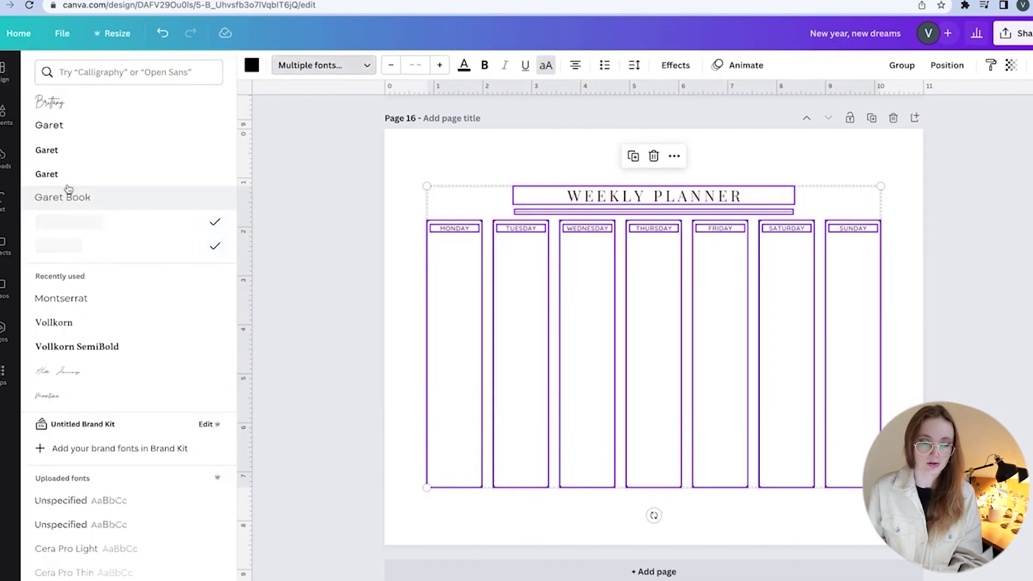
{"action": "left_click", "coordinate": [56, 127]}
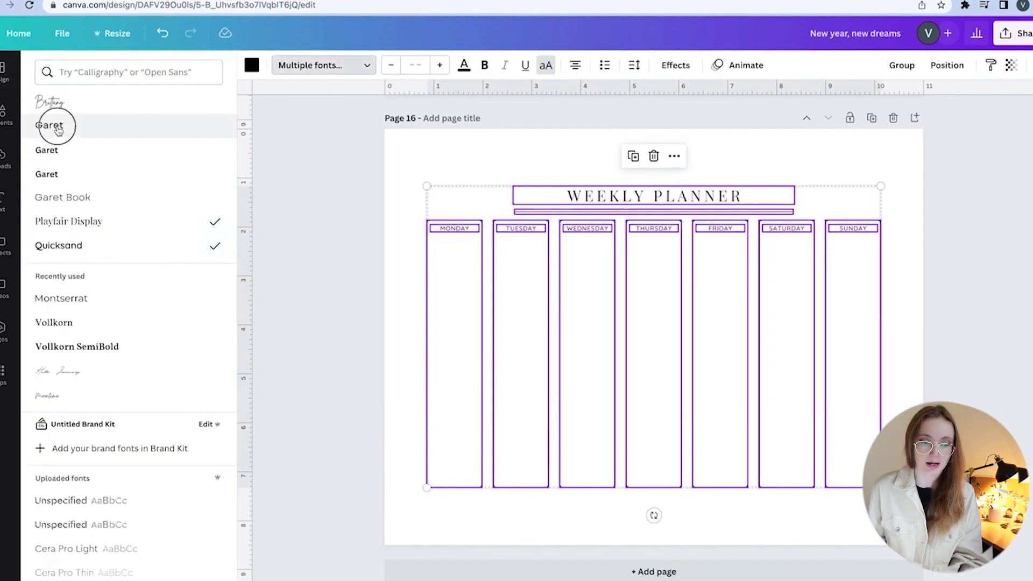
{"action": "left_click", "coordinate": [297, 162]}
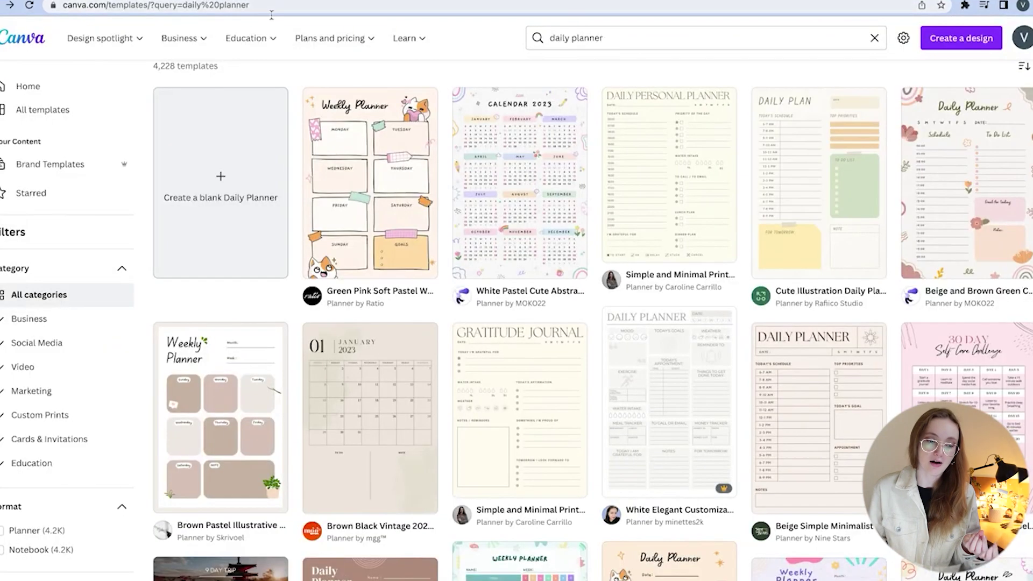
Step: Open the Beige Simple Minimalist Daily Planner from the "daily planner" template gallery for customising as a separate design
{"action": "left_click", "coordinate": [590, 40]}
{"action": "left_click", "coordinate": [494, 33]}
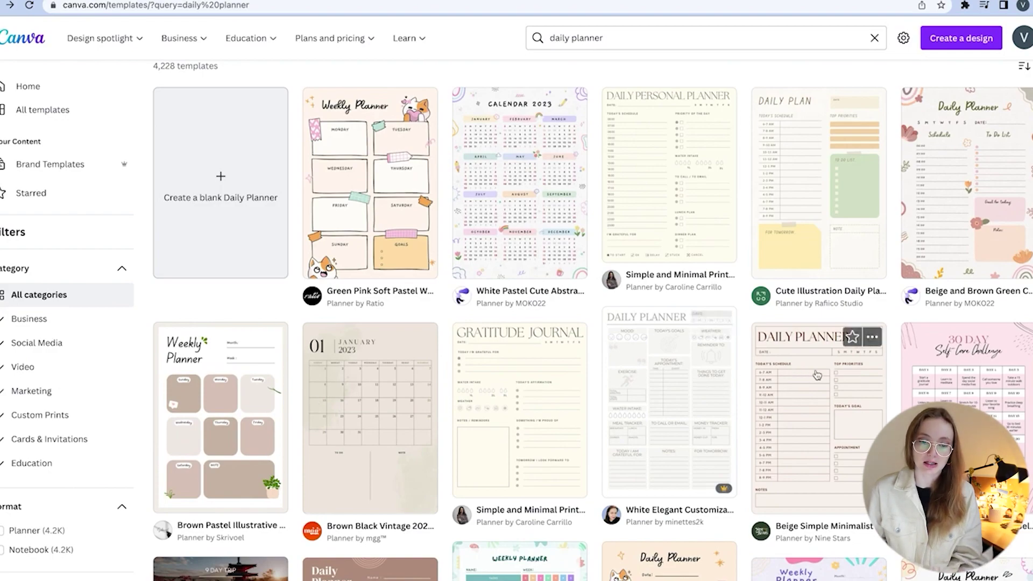
{"action": "left_click", "coordinate": [834, 391]}
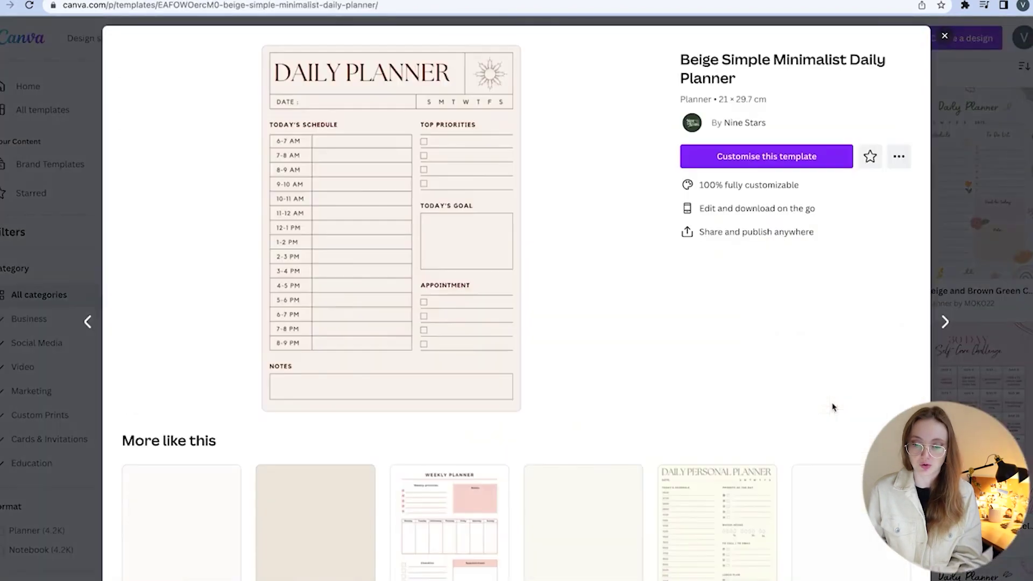
{"action": "left_click", "coordinate": [779, 157]}
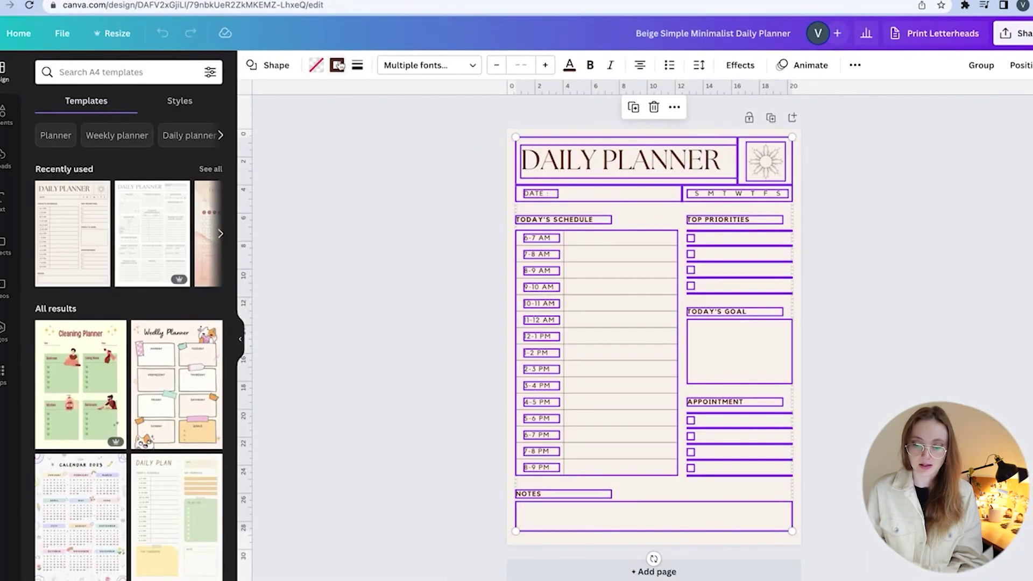
Step: Make the daily planner's outlines and text black, set the font to Garet and reduce the text size until the title fits one line
{"action": "left_click", "coordinate": [339, 65]}
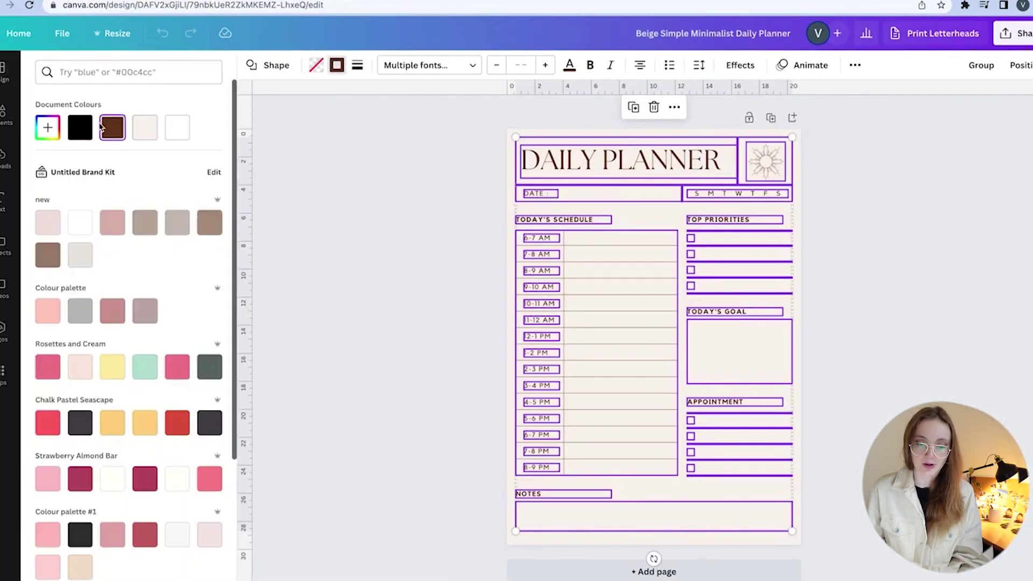
{"action": "left_click", "coordinate": [80, 127]}
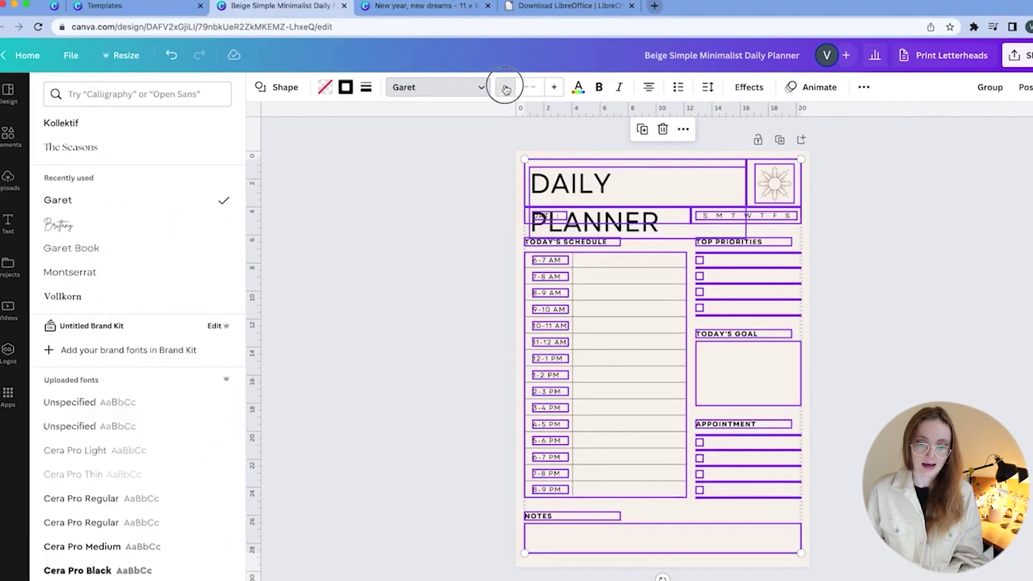
{"action": "left_click", "coordinate": [506, 87]}
{"action": "left_click", "coordinate": [506, 88]}
{"action": "left_click", "coordinate": [914, 161]}
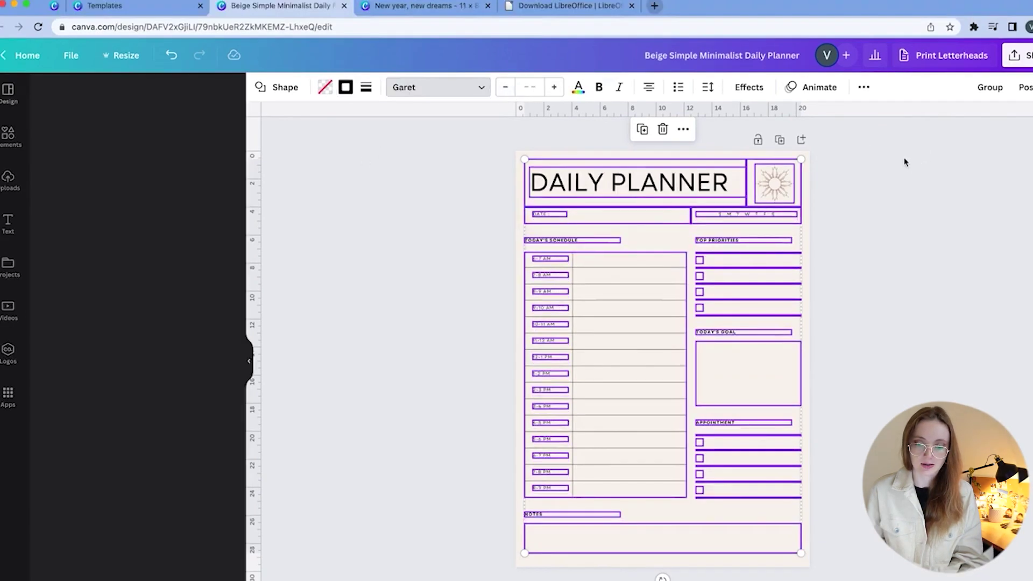
Step: Delete the sun ornament, the header frame, the divider beside the title and the beige background from the daily planner
{"action": "key", "text": "Delete"}
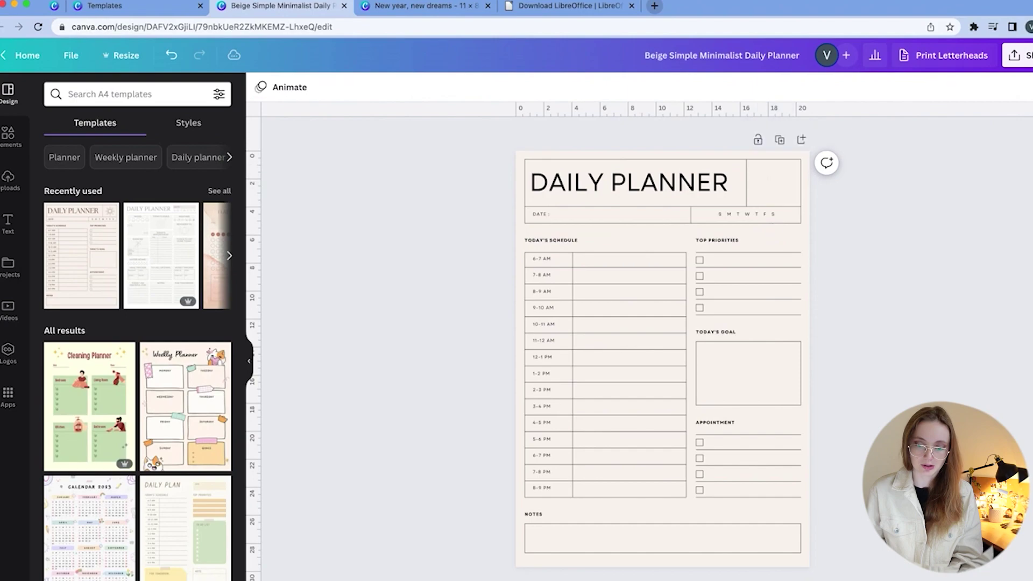
{"action": "left_click", "coordinate": [798, 198]}
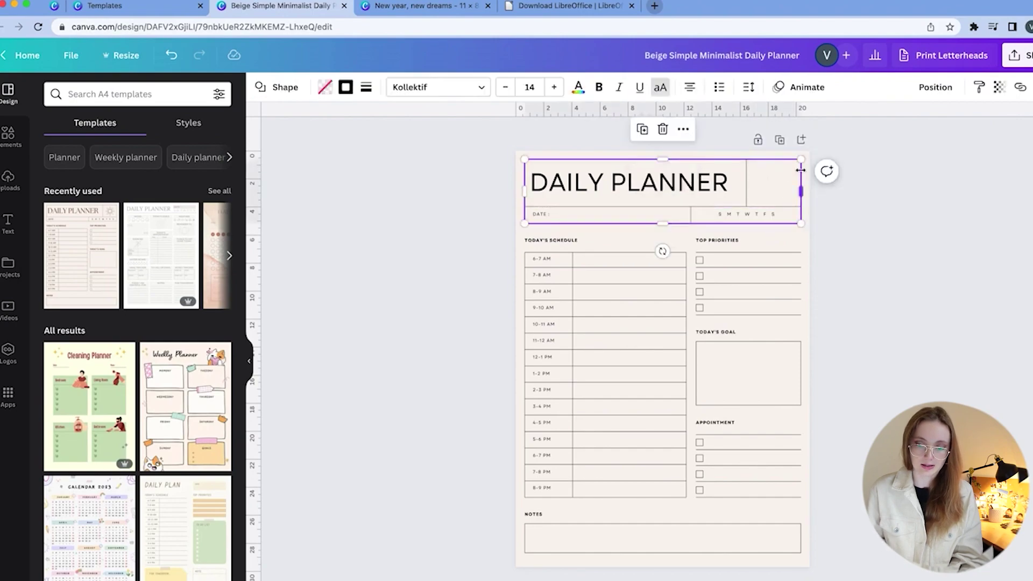
{"action": "key", "text": "Delete"}
{"action": "left_click", "coordinate": [745, 180]}
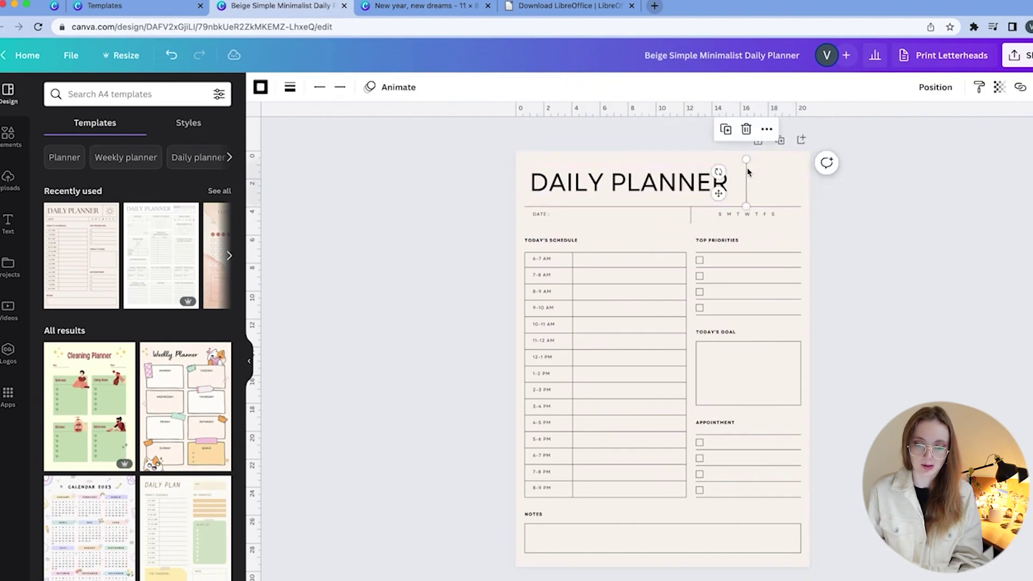
{"action": "key", "text": "Delete"}
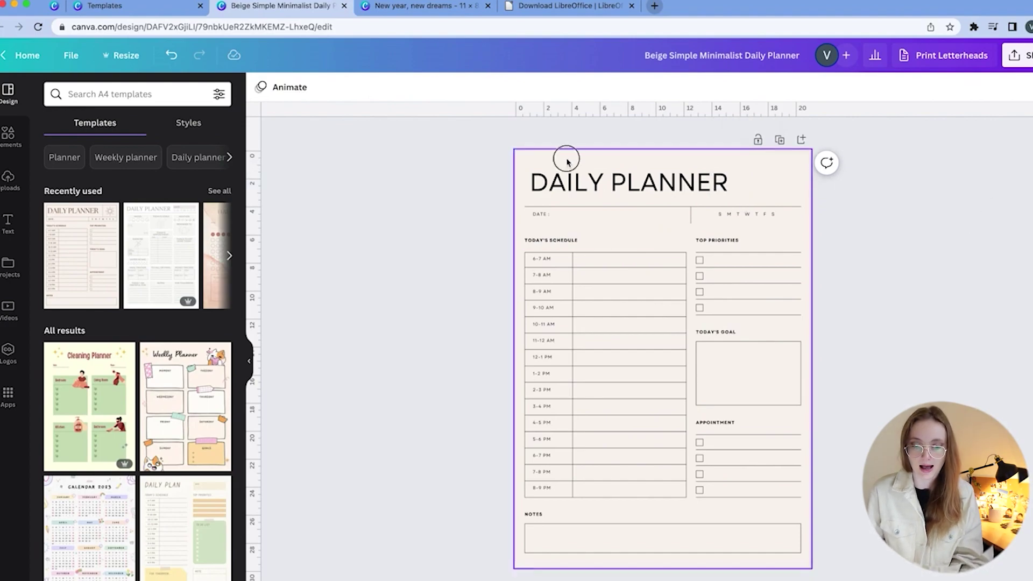
{"action": "left_click", "coordinate": [644, 342]}
{"action": "key", "text": "Delete"}
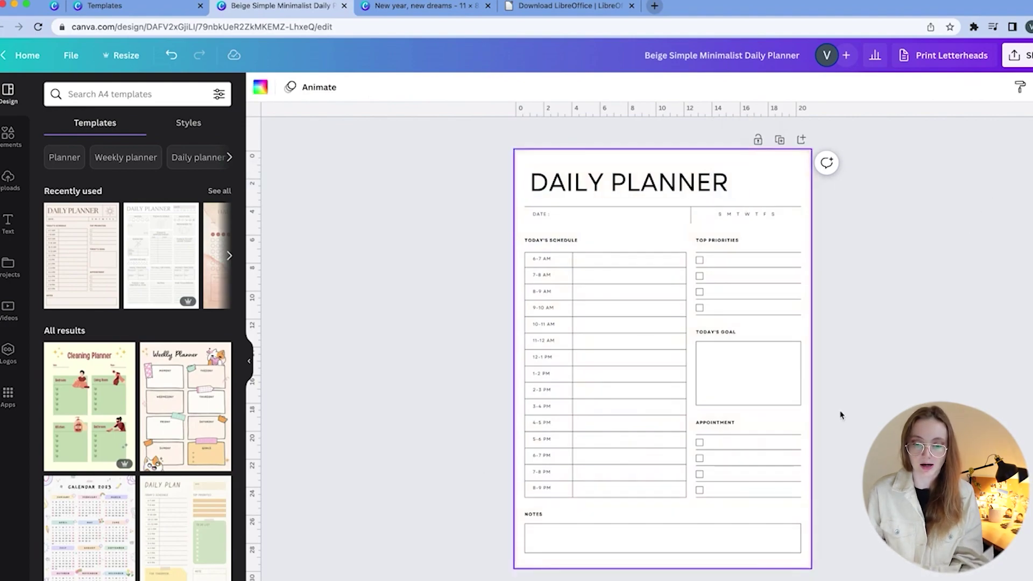
Step: Copy the whole daily planner onto page 18 of the "New year, new dreams" design, scale it to about 5 × 7 in and fit it in the left half
{"action": "left_click_drag", "start_coordinate": [476, 157], "coordinate": [875, 580]}
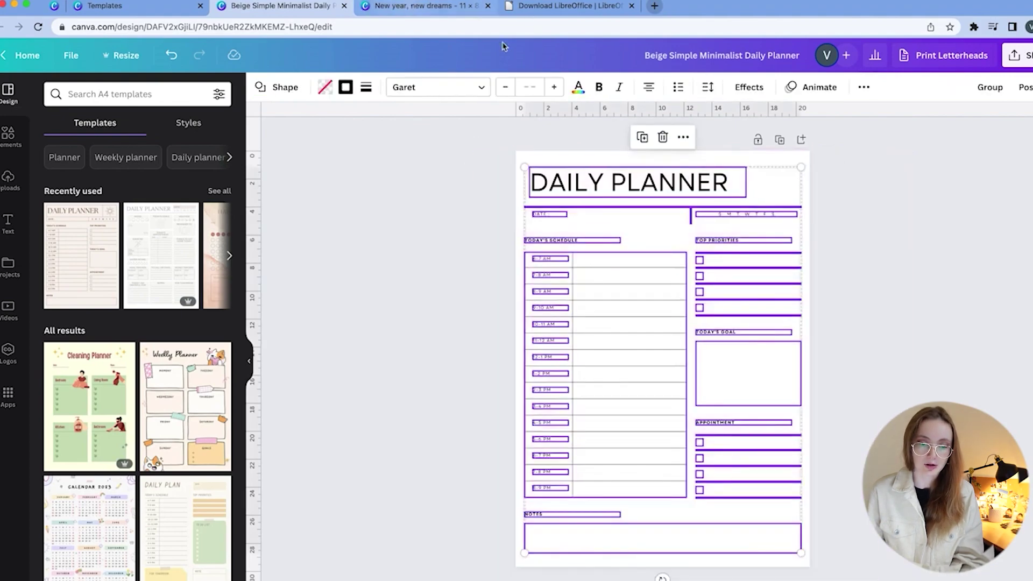
{"action": "left_click", "coordinate": [428, 5]}
{"action": "key", "text": "ctrl+v"}
{"action": "left_click_drag", "start_coordinate": [690, 295], "coordinate": [631, 290]}
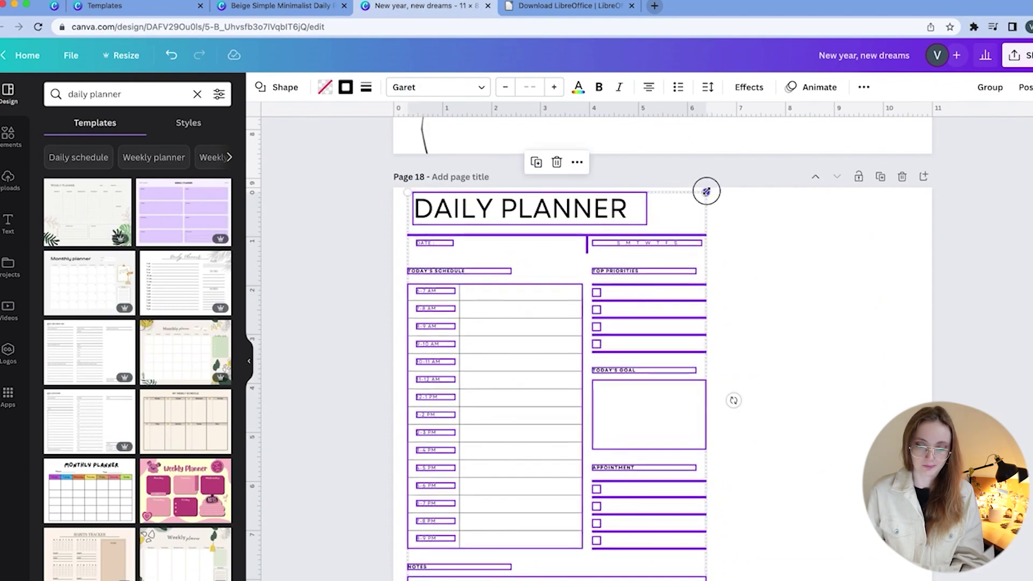
{"action": "left_click_drag", "start_coordinate": [707, 191], "coordinate": [673, 223]}
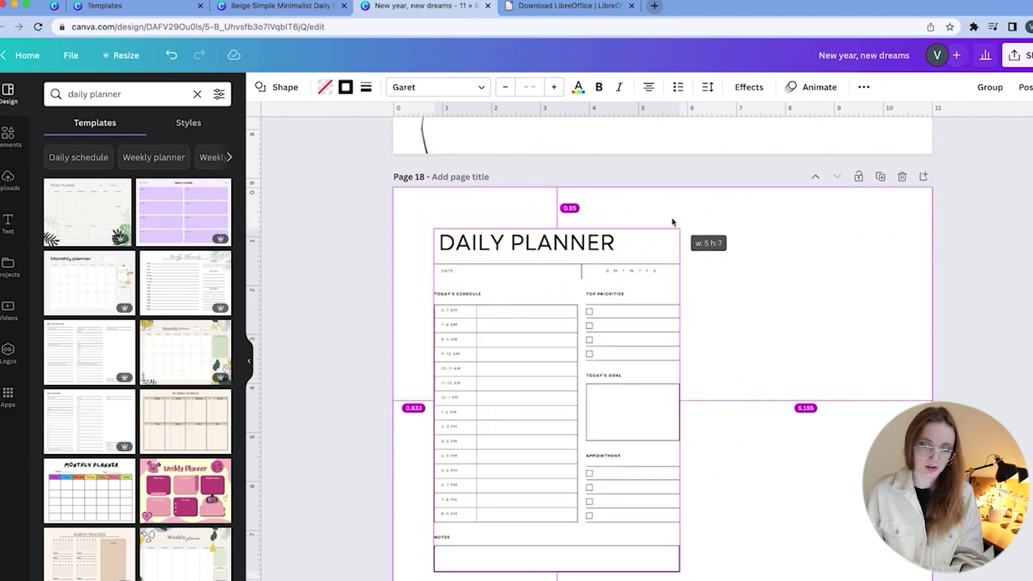
{"action": "mouse_move", "coordinate": [622, 256]}
{"action": "left_mouse_down"}
{"action": "mouse_move", "coordinate": [612, 258]}
{"action": "mouse_move", "coordinate": [619, 247]}
{"action": "mouse_move", "coordinate": [623, 255]}
{"action": "left_mouse_up"}
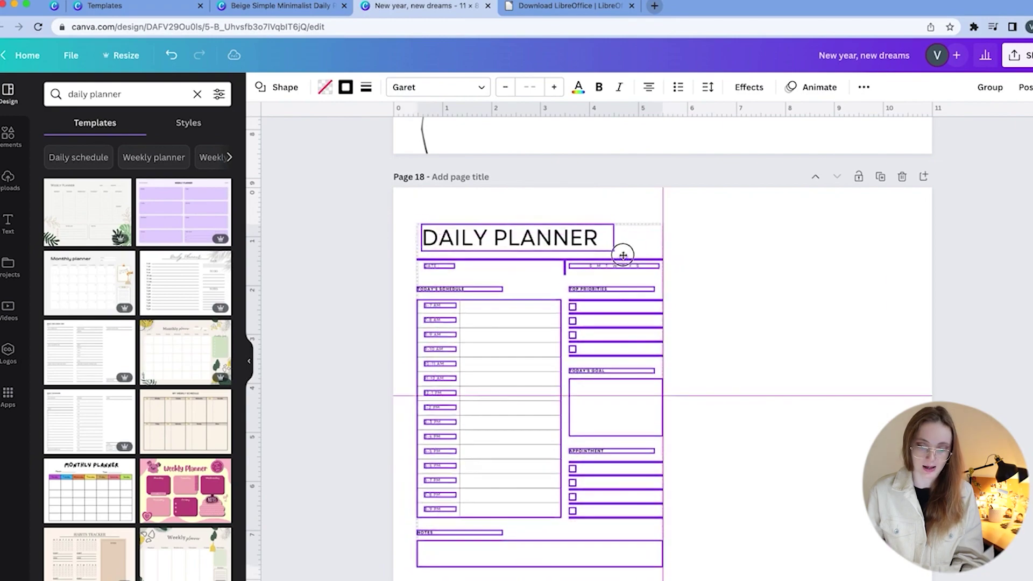
{"action": "left_click", "coordinate": [842, 304]}
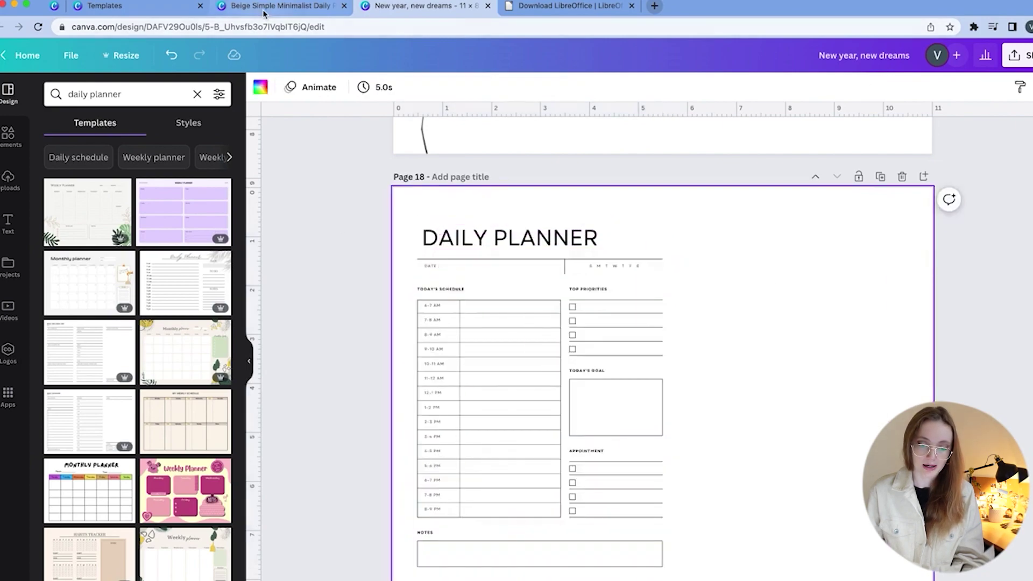
Step: Search the template gallery for "to do list" and open the Simple and Minimal Printable To Do List for customising
{"action": "left_click", "coordinate": [152, 8]}
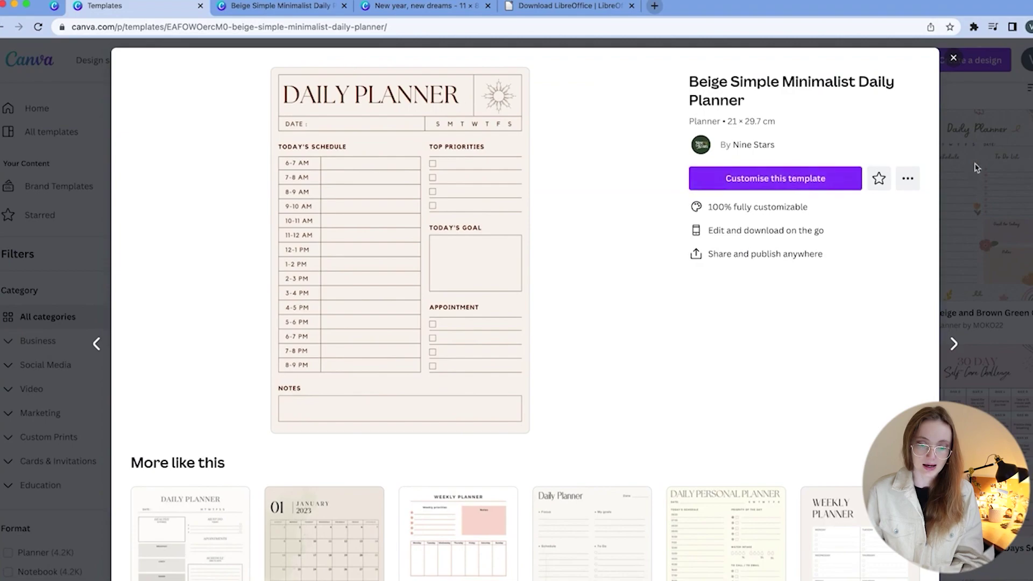
{"action": "left_click", "coordinate": [977, 167]}
{"action": "double_click", "coordinate": [646, 60]}
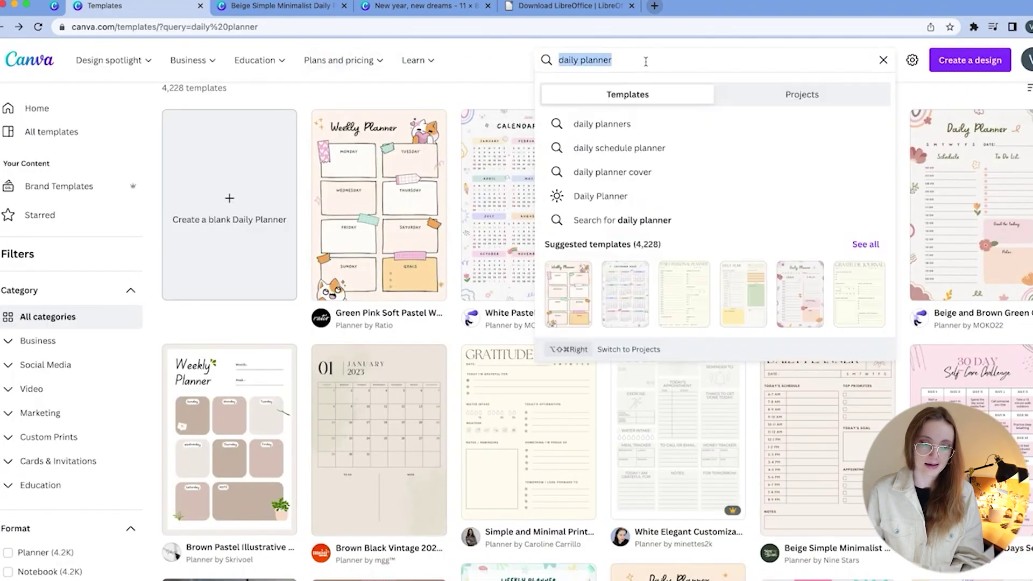
{"action": "type", "text": "to do list"}
{"action": "key", "text": "Return"}
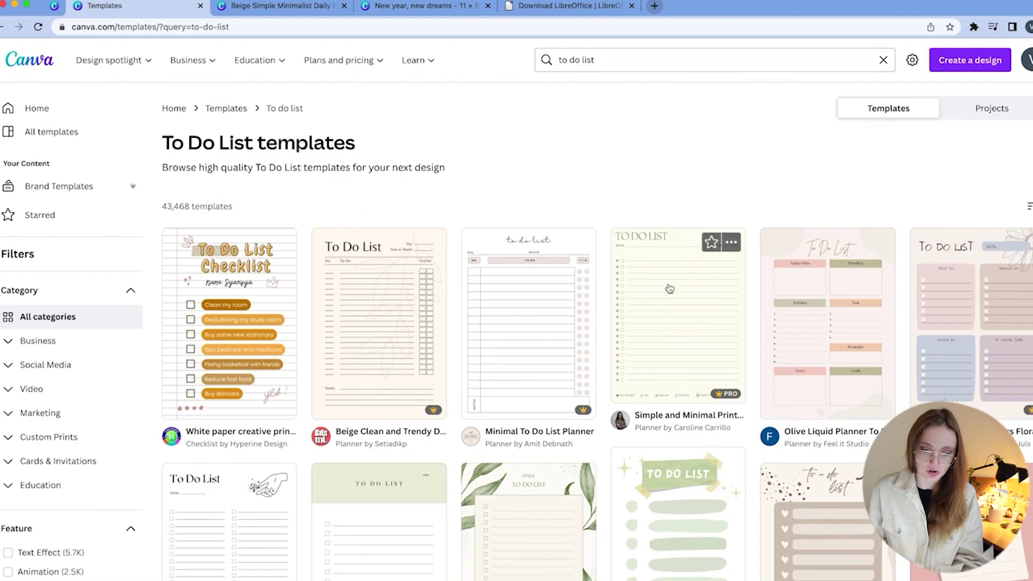
{"action": "left_click", "coordinate": [694, 308]}
{"action": "left_click", "coordinate": [858, 185]}
Step: Make the to-do list's dots, lines and text black and set all its text to Garet
{"action": "left_click_drag", "start_coordinate": [422, 102], "coordinate": [895, 565]}
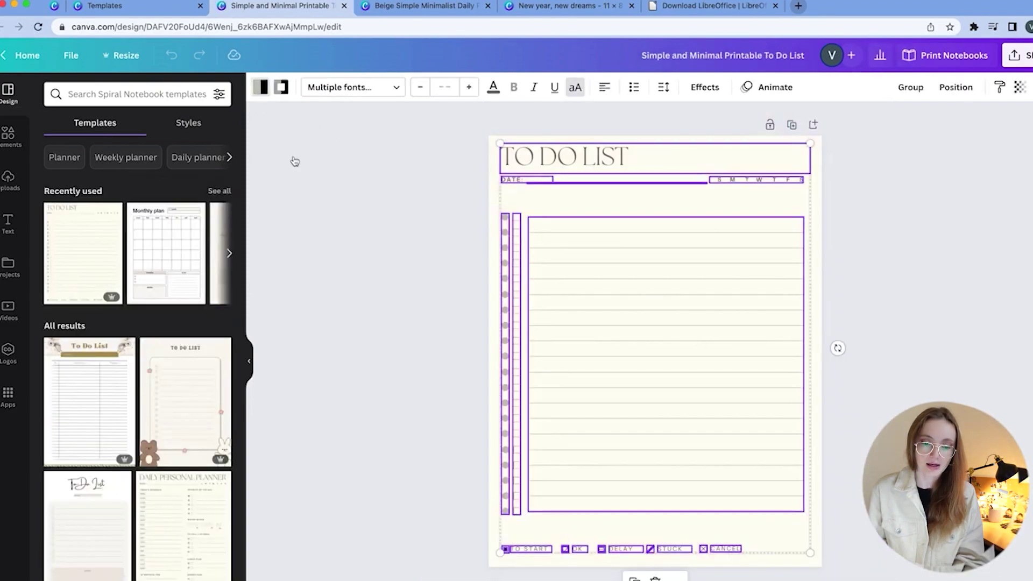
{"action": "left_click", "coordinate": [260, 87]}
{"action": "left_click", "coordinate": [89, 149]}
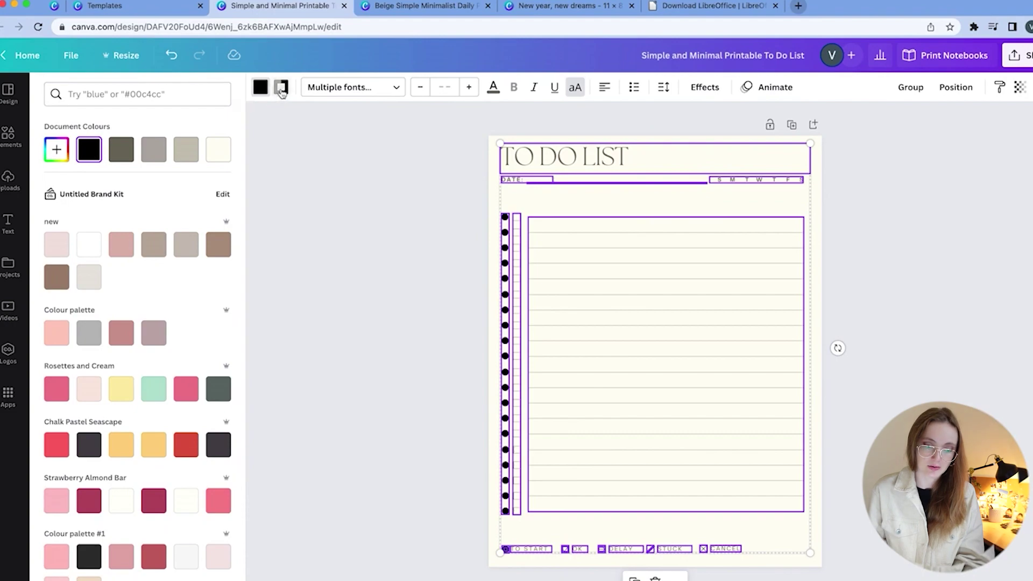
{"action": "left_click", "coordinate": [281, 88]}
{"action": "left_click", "coordinate": [88, 152]}
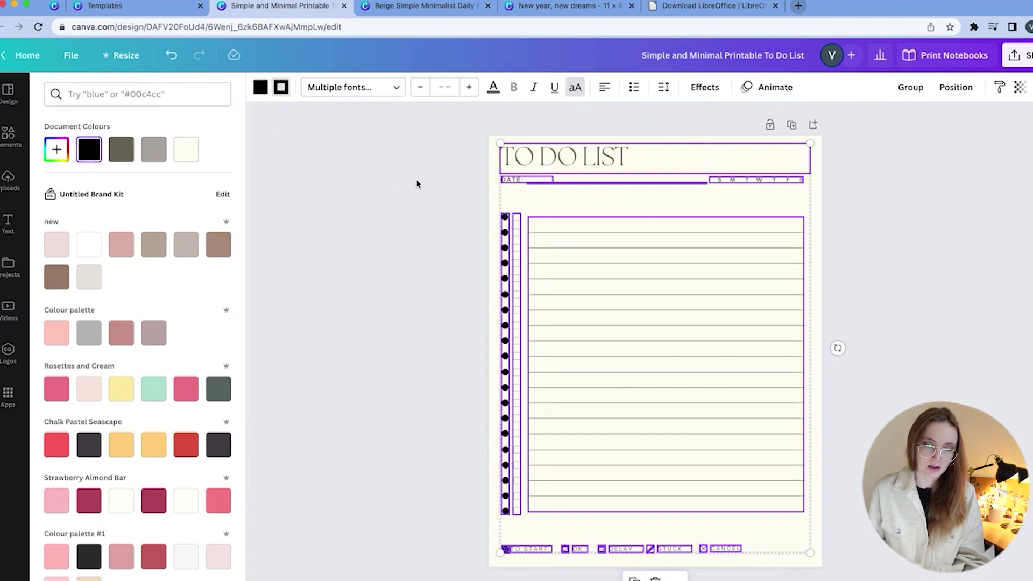
{"action": "left_click", "coordinate": [115, 143]}
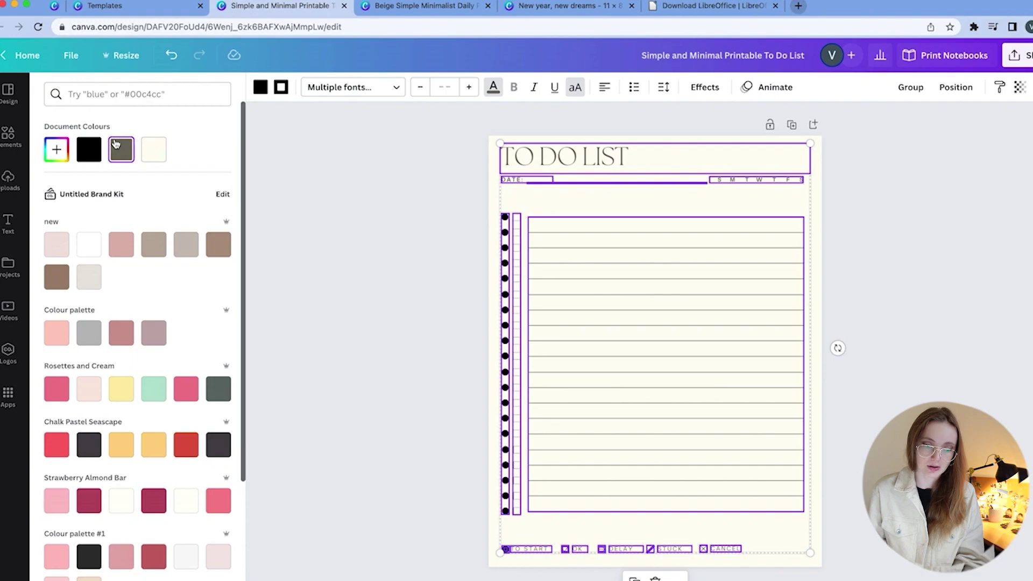
{"action": "left_click", "coordinate": [353, 88]}
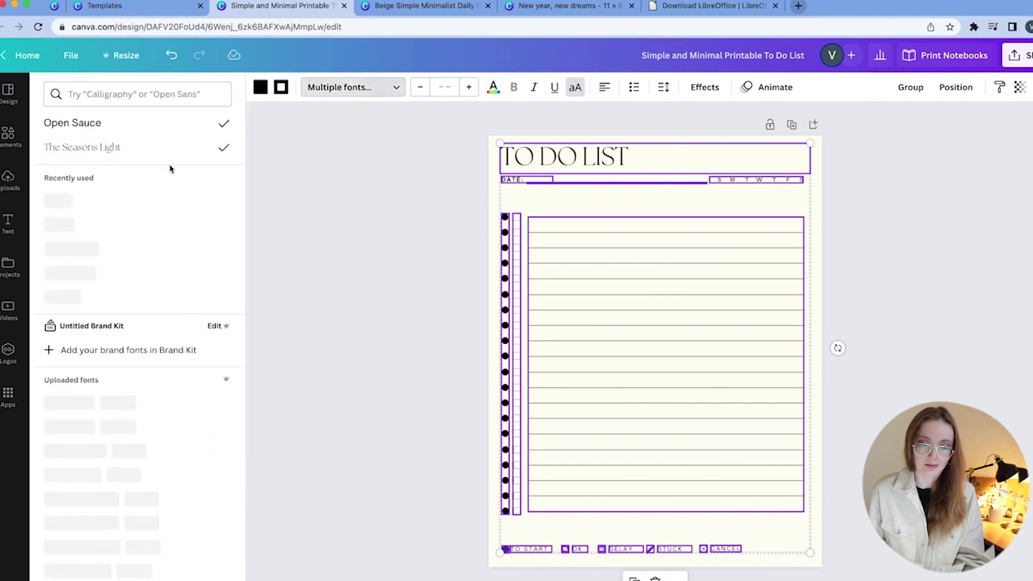
{"action": "left_click", "coordinate": [80, 202]}
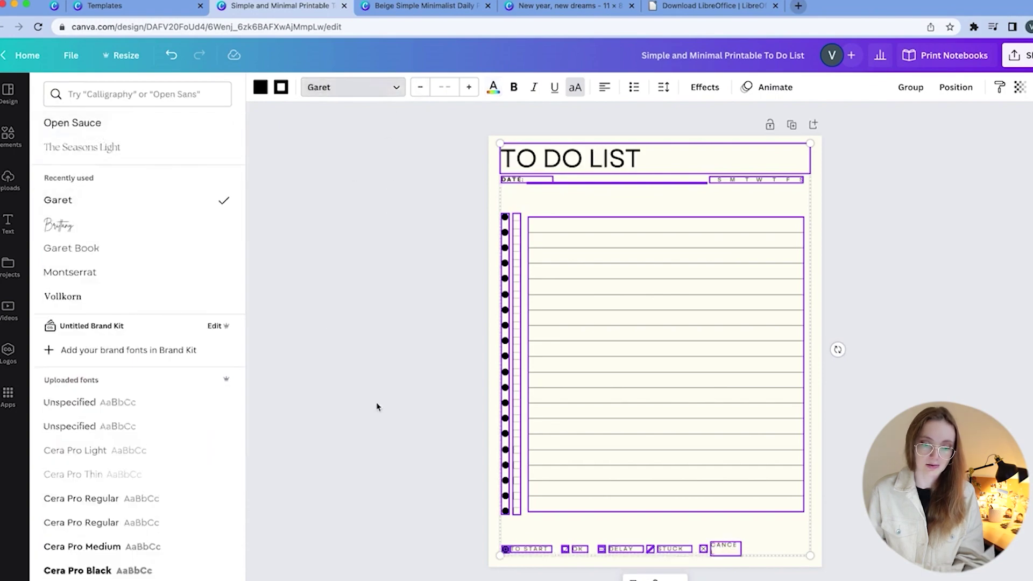
{"action": "left_click", "coordinate": [421, 251]}
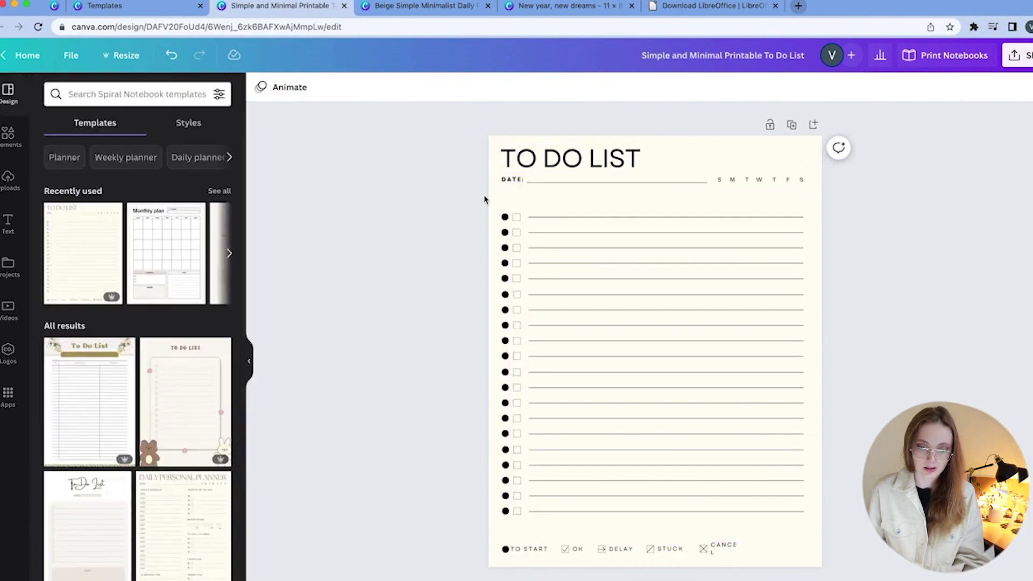
Step: Delete the to-do list's dot column, status legend and cream background, and turn off uppercase for its title
{"action": "left_click_drag", "start_coordinate": [484, 199], "coordinate": [818, 574]}
{"action": "key", "text": "Delete"}
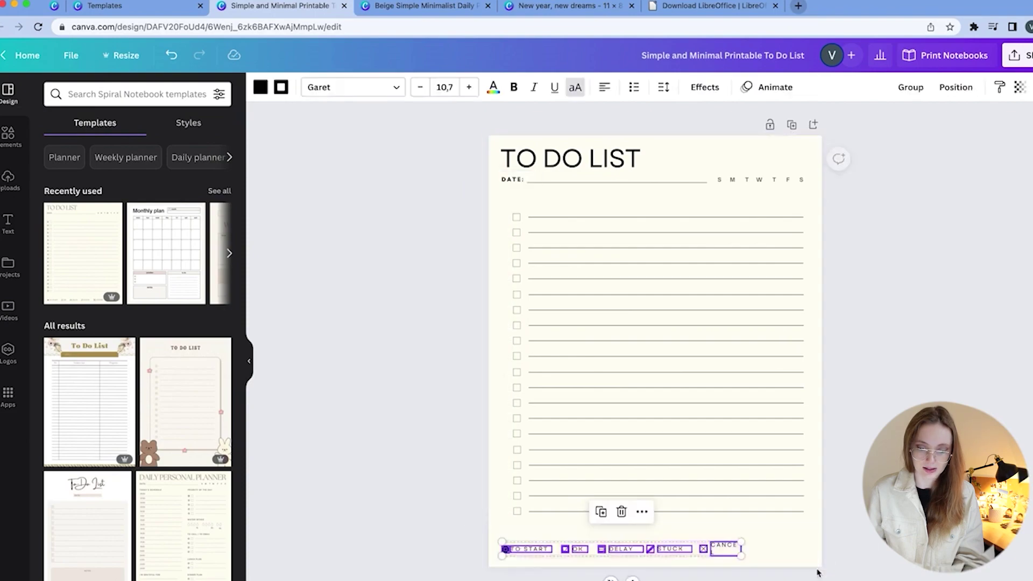
{"action": "key", "text": "Delete"}
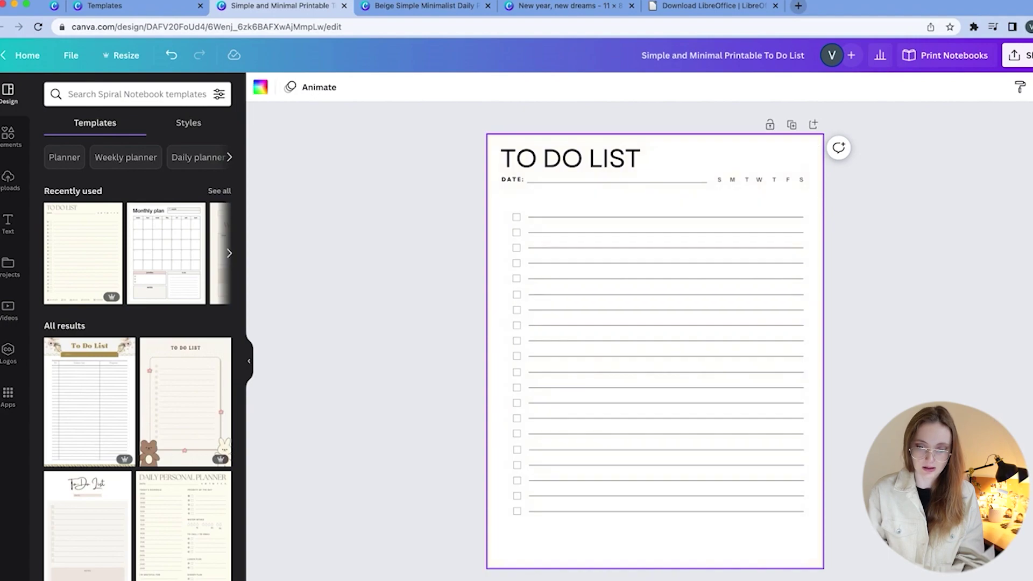
{"action": "left_click", "coordinate": [796, 158]}
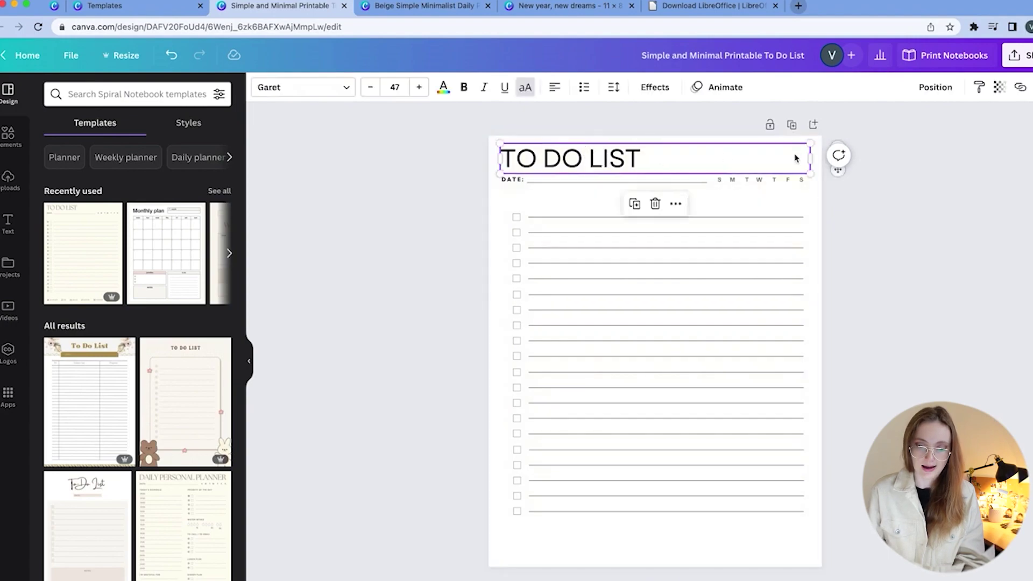
{"action": "left_click", "coordinate": [526, 88]}
Step: Copy the to-do list onto page 18 and resize it to about 4.6 × 5.4 in beside the daily planner
{"action": "left_click", "coordinate": [967, 237]}
{"action": "left_click_drag", "start_coordinate": [439, 111], "coordinate": [893, 579]}
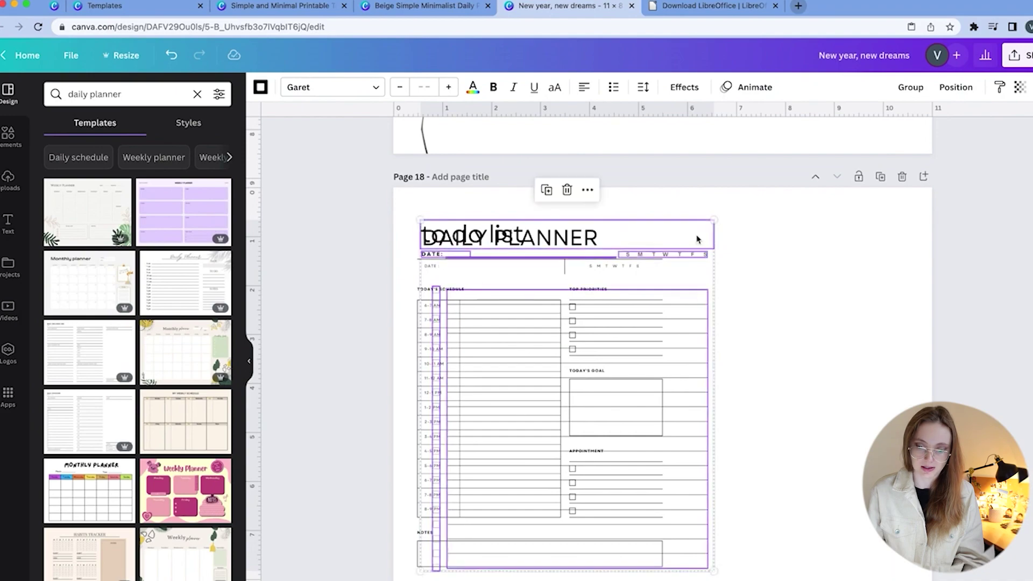
{"action": "left_click_drag", "start_coordinate": [530, 367], "coordinate": [756, 366]}
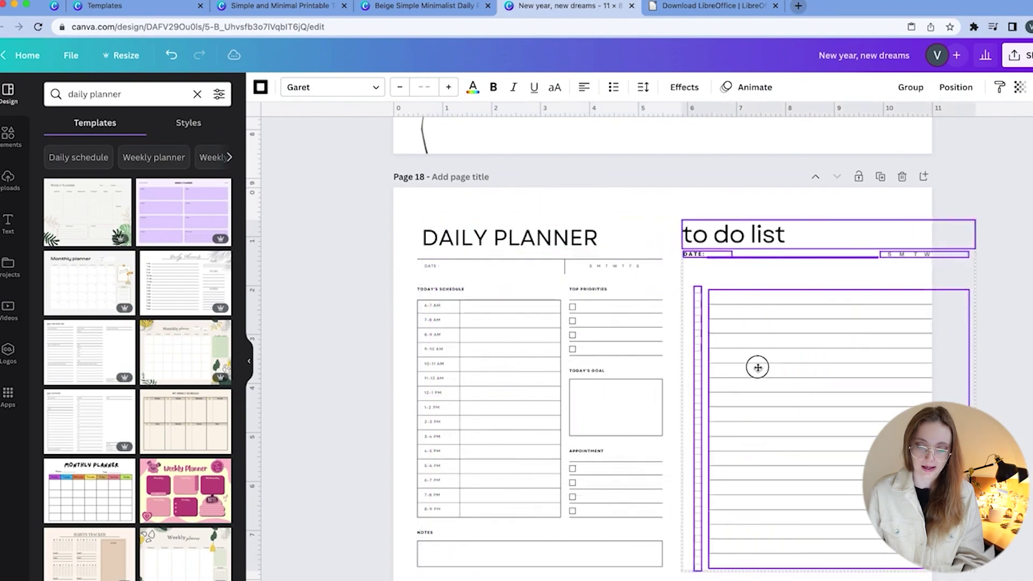
{"action": "left_click_drag", "start_coordinate": [976, 219], "coordinate": [878, 266]}
{"action": "left_click_drag", "start_coordinate": [883, 388], "coordinate": [845, 388]}
{"action": "left_click_drag", "start_coordinate": [881, 286], "coordinate": [930, 247]}
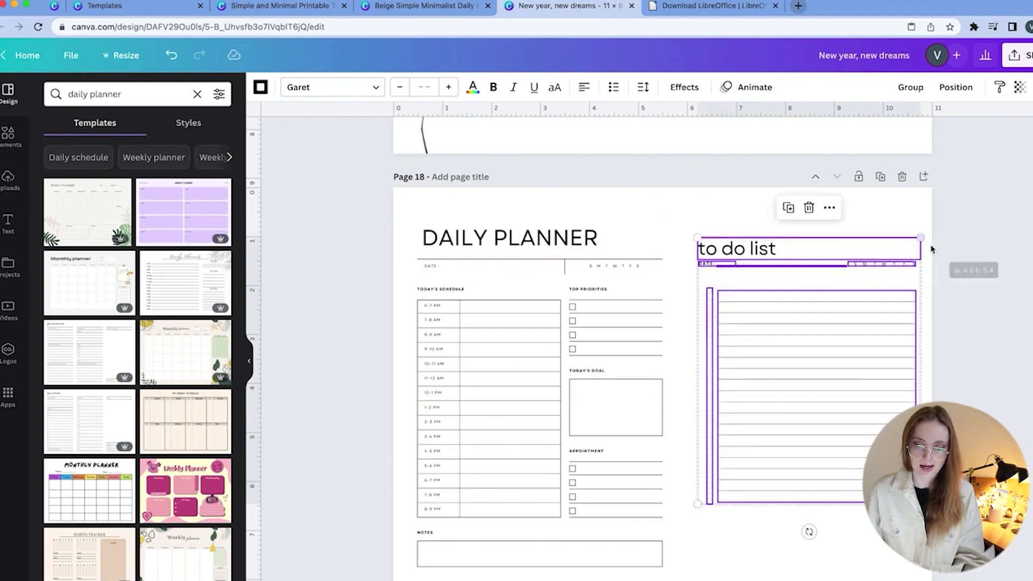
{"action": "left_click", "coordinate": [928, 276]}
Step: Delete the date label, date line and weekday letters under the to-do list title on page 18
{"action": "left_click", "coordinate": [891, 263]}
{"action": "left_click", "coordinate": [726, 264]}
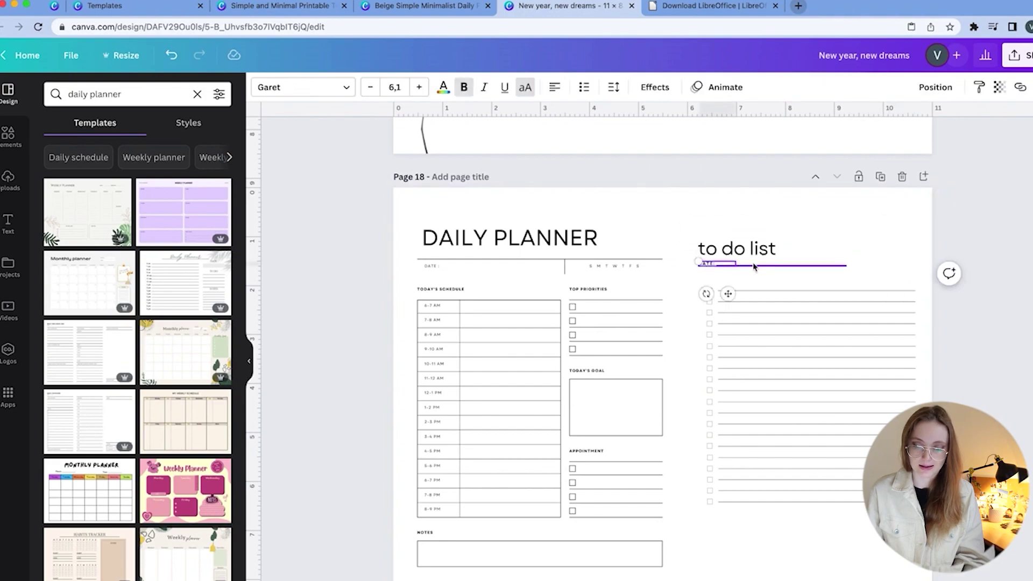
{"action": "left_click", "coordinate": [724, 226]}
{"action": "left_click", "coordinate": [724, 253]}
{"action": "mouse_move", "coordinate": [725, 253]}
{"action": "left_mouse_down"}
{"action": "mouse_move", "coordinate": [721, 269]}
{"action": "mouse_move", "coordinate": [725, 258]}
{"action": "left_mouse_up"}
{"action": "key", "text": "ctrl+z"}
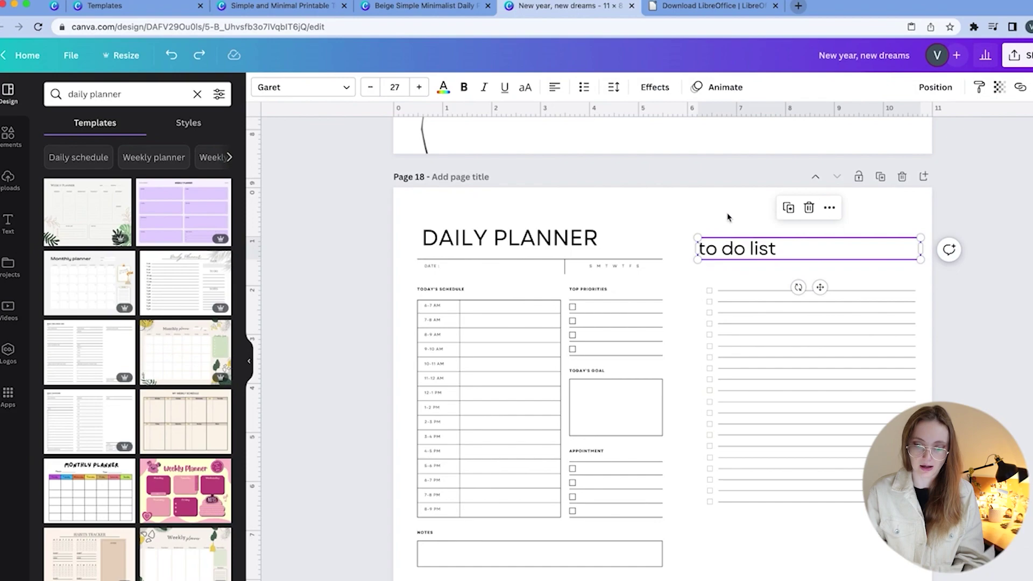
{"action": "left_click_drag", "start_coordinate": [727, 217], "coordinate": [743, 556]}
{"action": "left_click_drag", "start_coordinate": [966, 550], "coordinate": [597, 215]}
{"action": "key", "text": "super+2"}
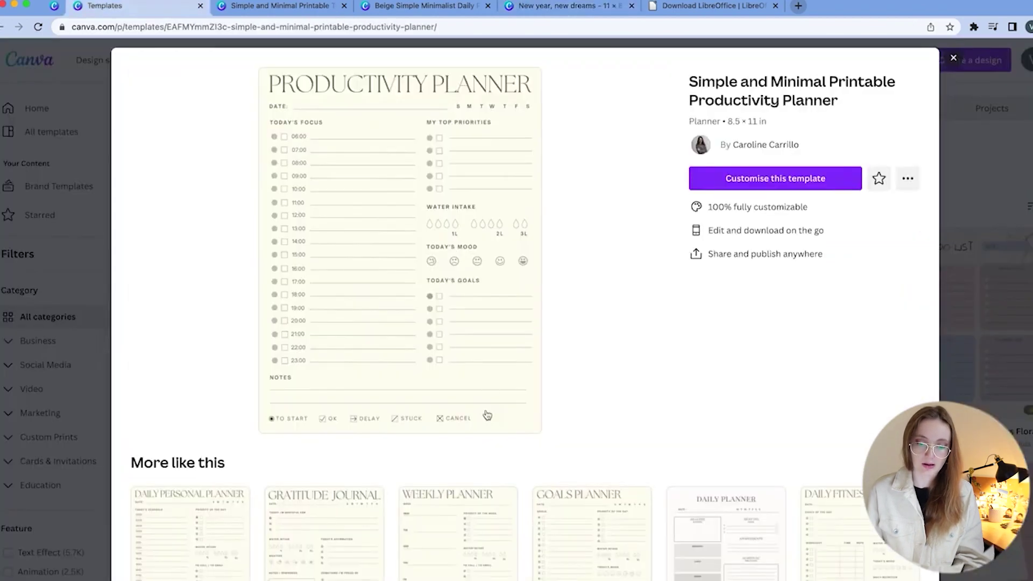
{"action": "left_click", "coordinate": [785, 178]}
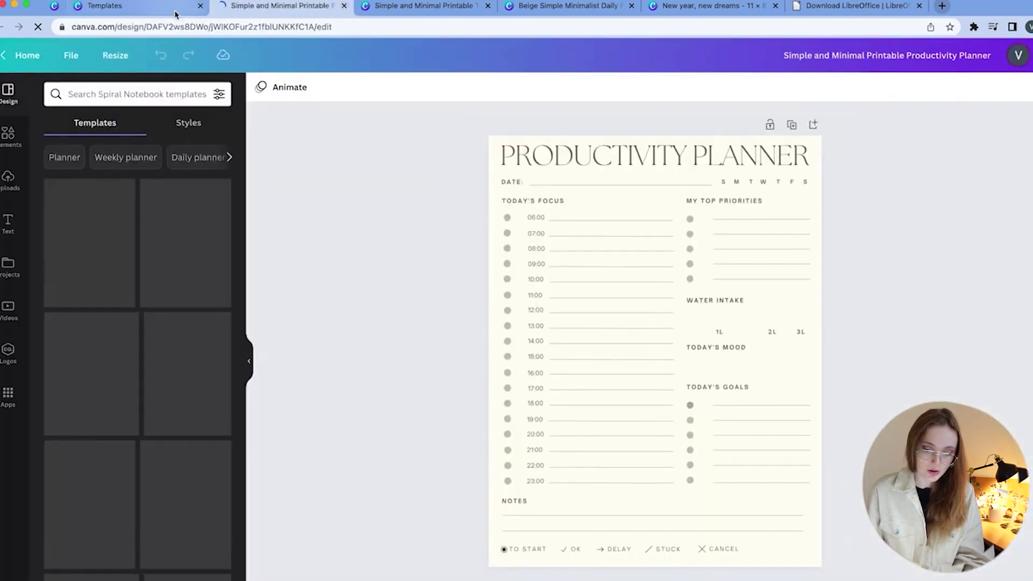
{"action": "left_click", "coordinate": [345, 5]}
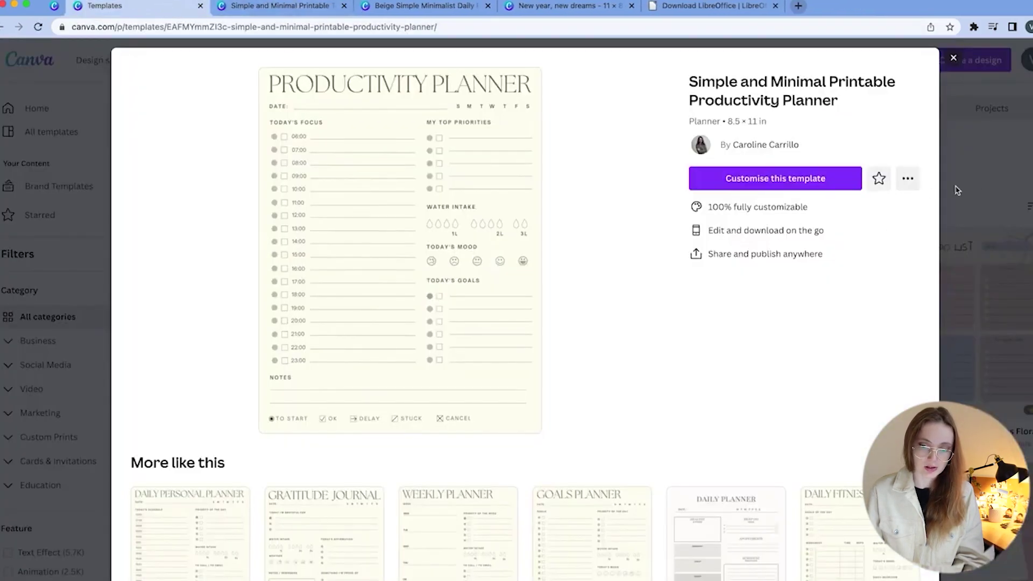
Step: Open the Beige Modern Daily Planner template for customising and change the fill of all its panels to white
{"action": "left_click", "coordinate": [727, 527]}
{"action": "left_click_drag", "start_coordinate": [477, 157], "coordinate": [823, 579]}
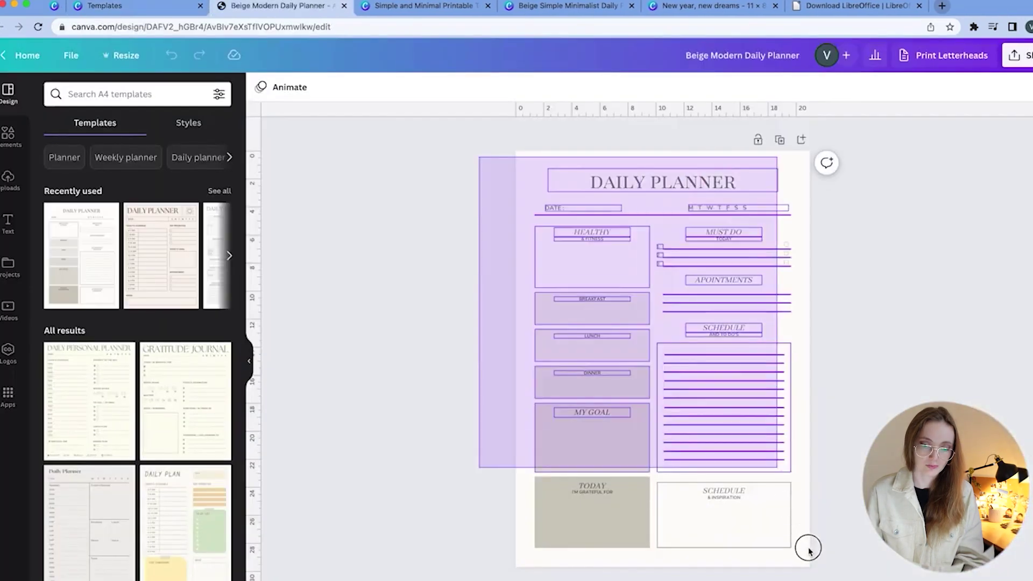
{"action": "left_click", "coordinate": [325, 87]}
{"action": "left_click", "coordinate": [57, 149]}
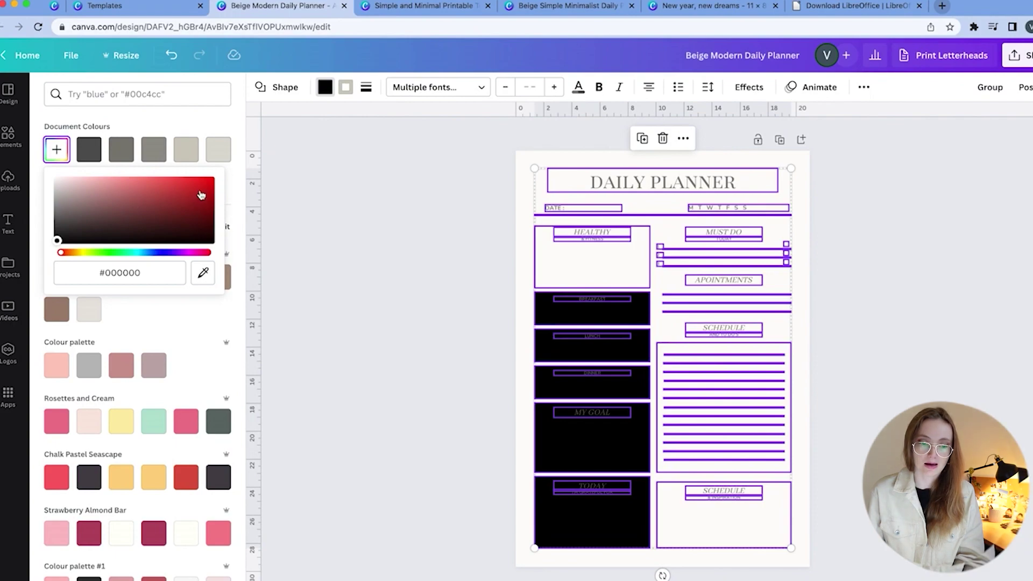
{"action": "mouse_move", "coordinate": [64, 185]}
{"action": "left_mouse_down"}
{"action": "mouse_move", "coordinate": [34, 189]}
{"action": "mouse_move", "coordinate": [23, 175]}
{"action": "mouse_move", "coordinate": [16, 189]}
{"action": "left_mouse_up"}
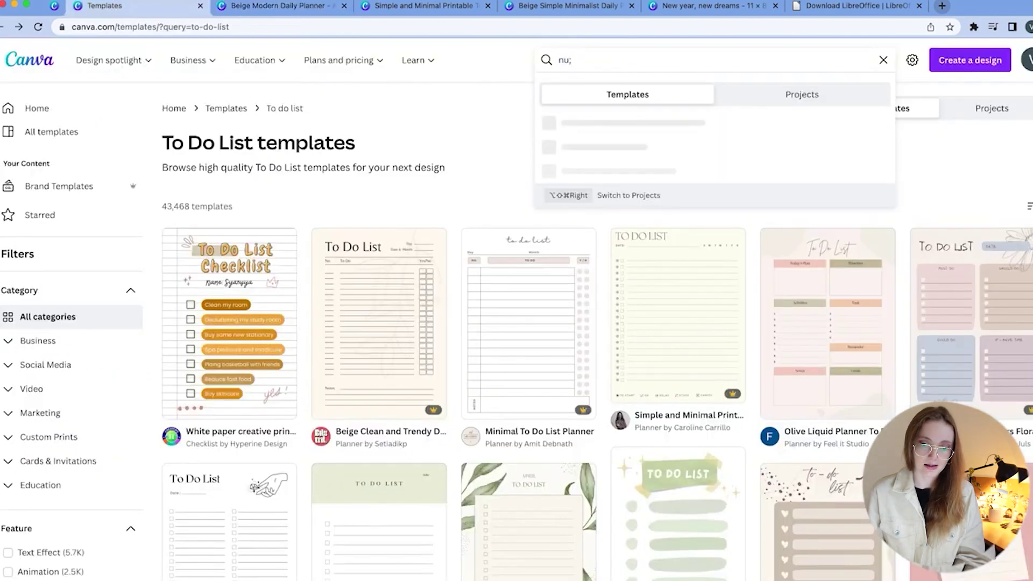
Step: Search the templates for bullet journal, open the blank dot grid journal page for customising and delete its 5 MM DOT GRID label
{"action": "type", "text": "bullet"}
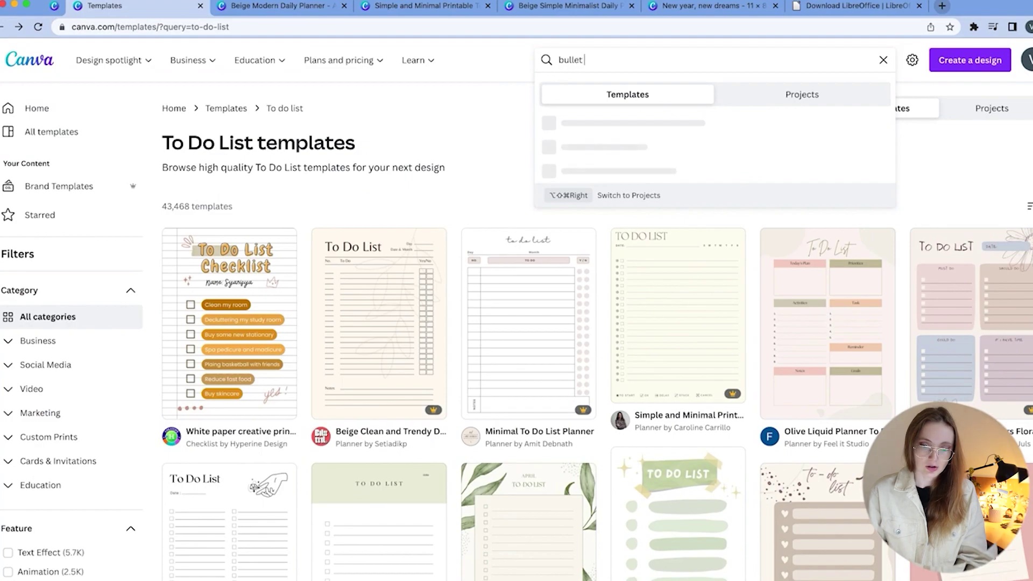
{"action": "type", "text": " journal"}
{"action": "key", "text": "Return"}
{"action": "left_click", "coordinate": [671, 335]}
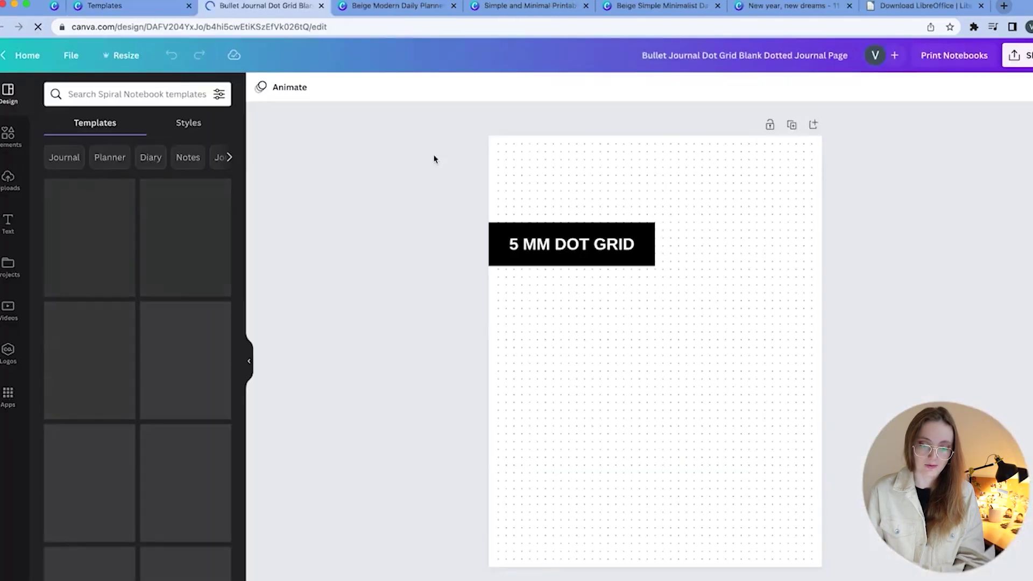
{"action": "left_click", "coordinate": [612, 237]}
{"action": "key", "text": "Delete"}
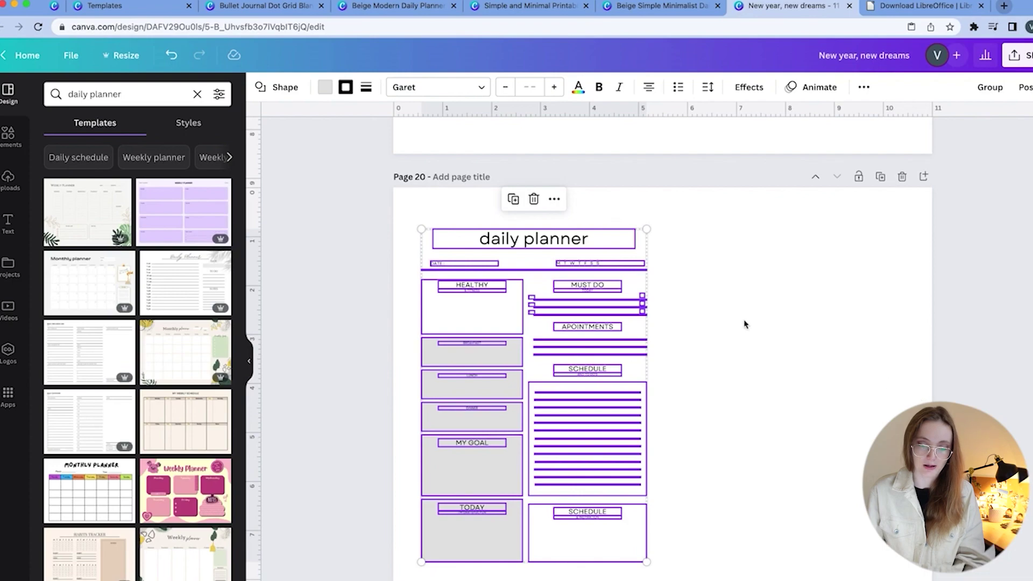
Step: Copy the dot grid into the planner beside the daily planners on pages 20 and 19
{"action": "key", "text": "ctrl+v"}
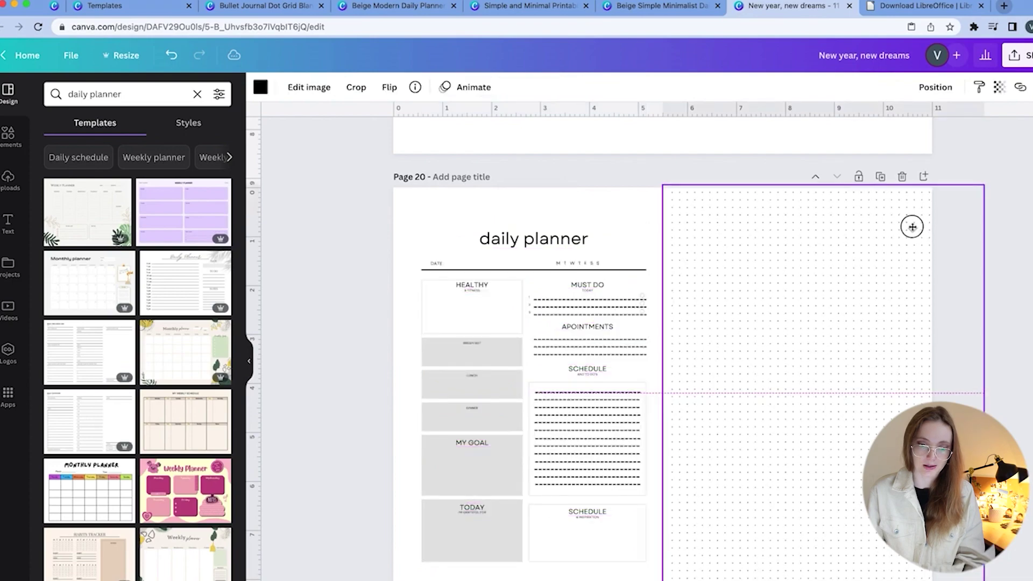
{"action": "scroll", "coordinate": [843, 369], "scroll_direction": "up", "scroll_amount": 10}
{"action": "left_click", "coordinate": [841, 434]}
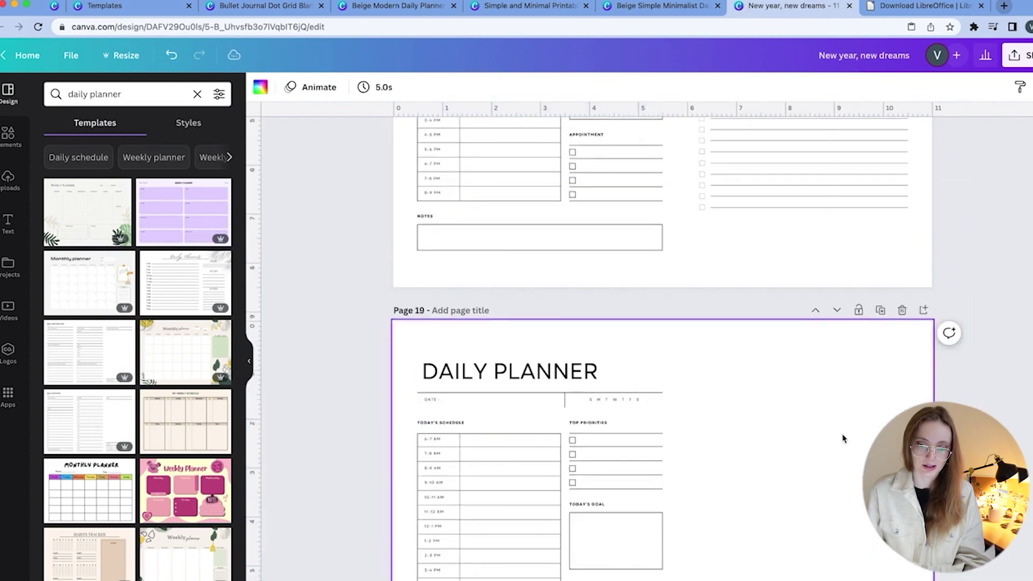
{"action": "key", "text": "ctrl+v"}
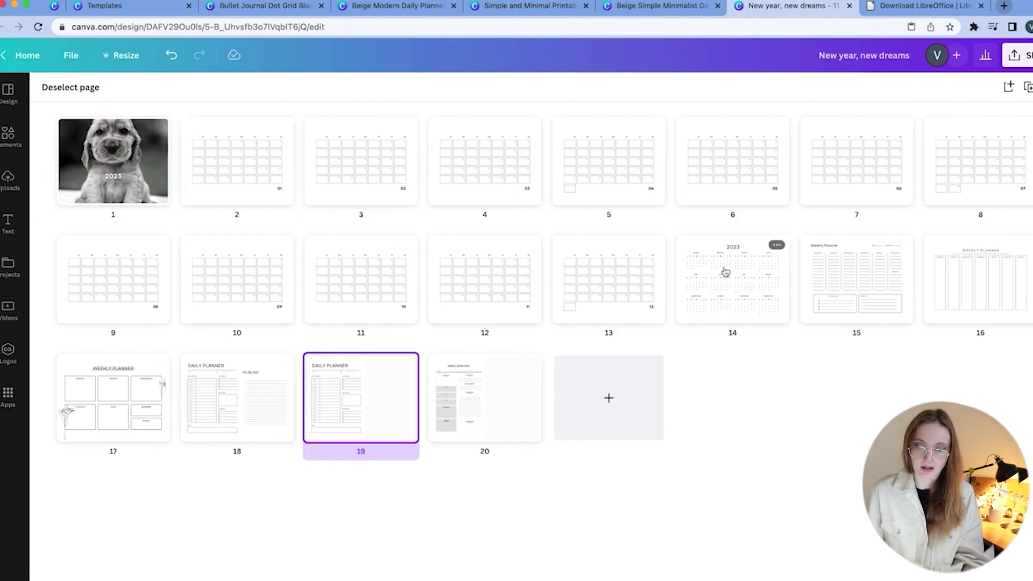
Step: Move the 2023 yearly calendar page directly after the cover, insert a blank page between them and open that blank page
{"action": "left_click_drag", "start_coordinate": [725, 272], "coordinate": [230, 155]}
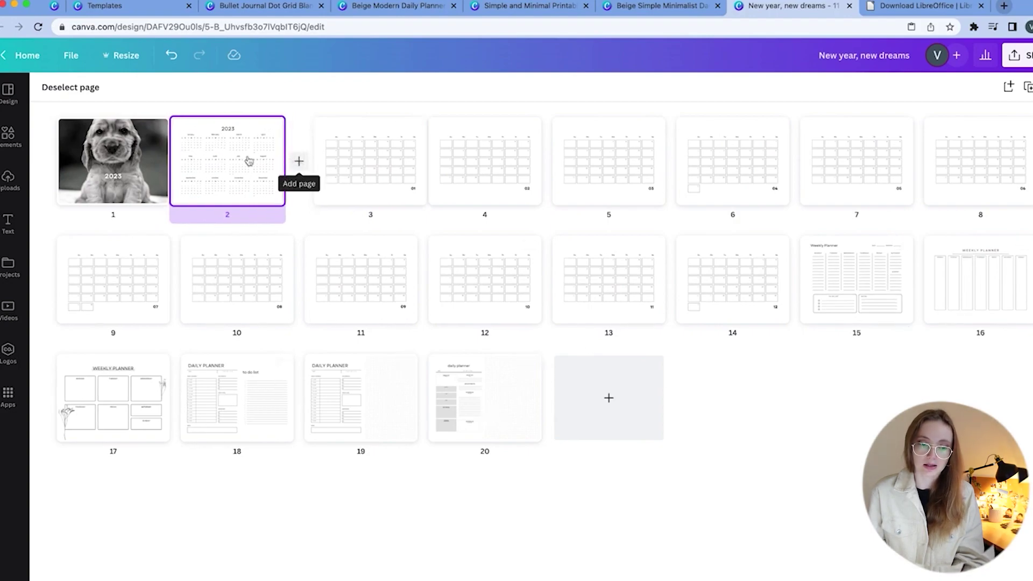
{"action": "left_click", "coordinate": [174, 161]}
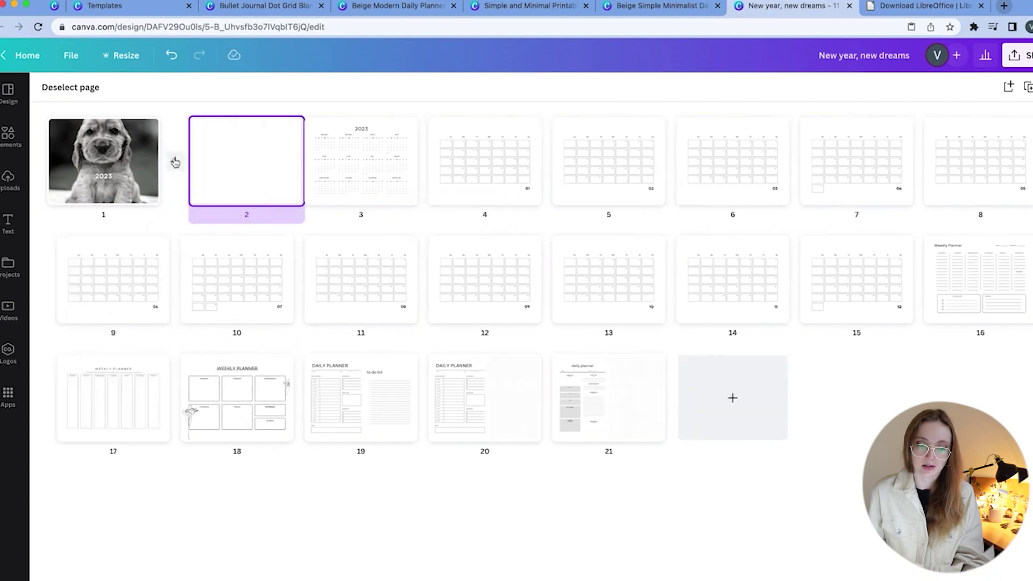
{"action": "double_click", "coordinate": [264, 155]}
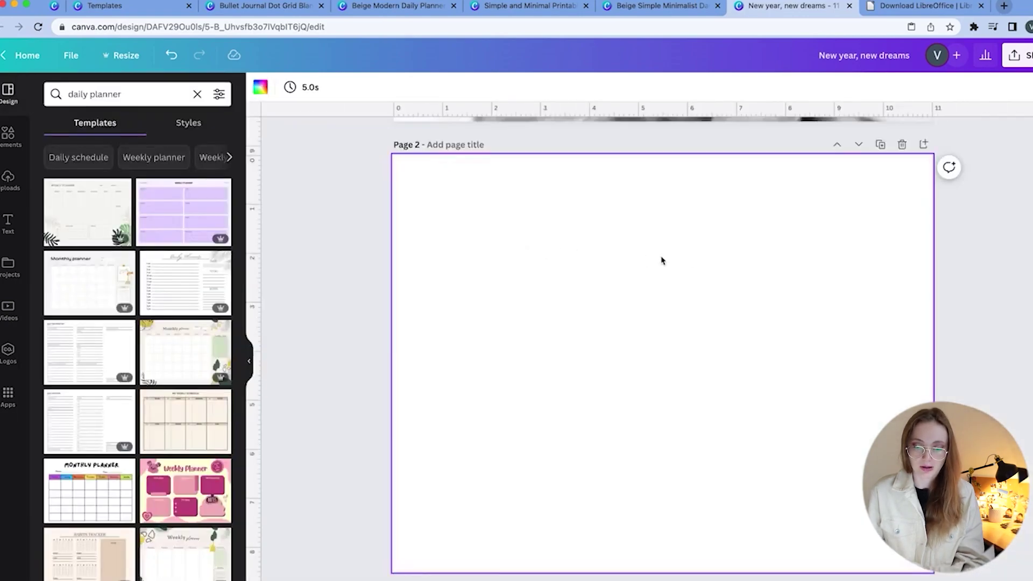
Step: Add the heading "Index" to page 2 in bold Garet, size 26.1, centred near the top of the page
{"action": "key", "text": "t"}
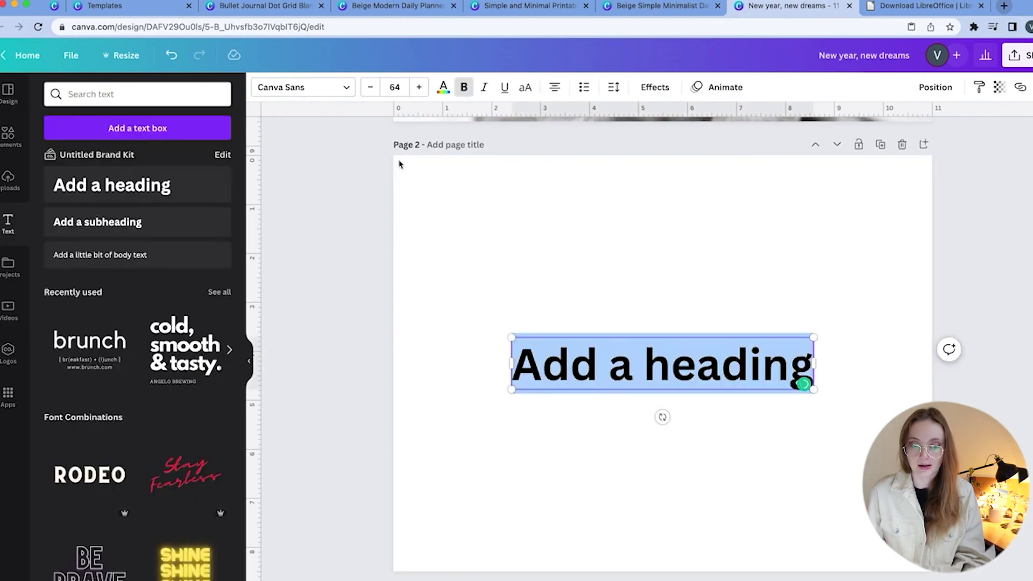
{"action": "left_click", "coordinate": [318, 96]}
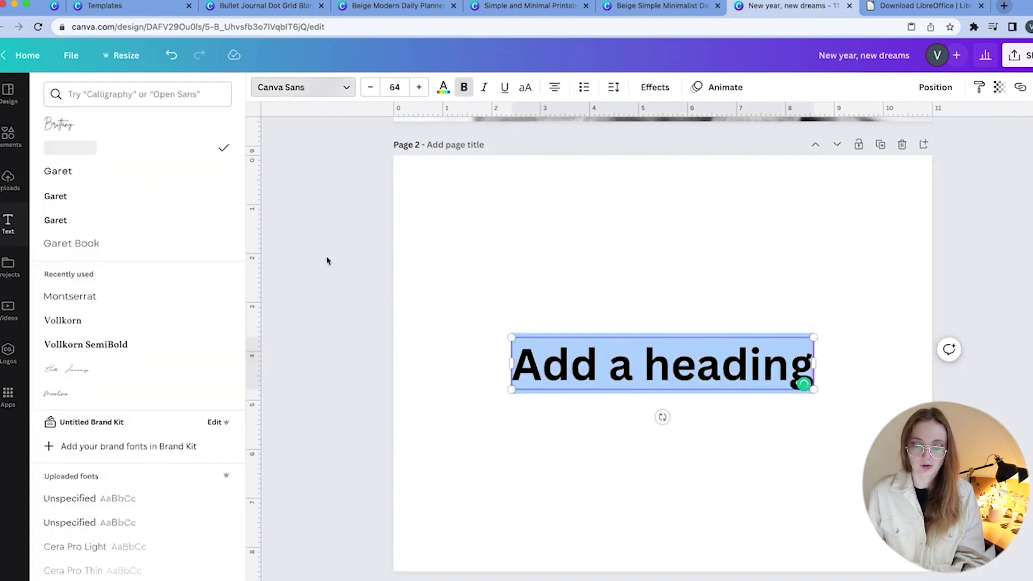
{"action": "left_click", "coordinate": [106, 172]}
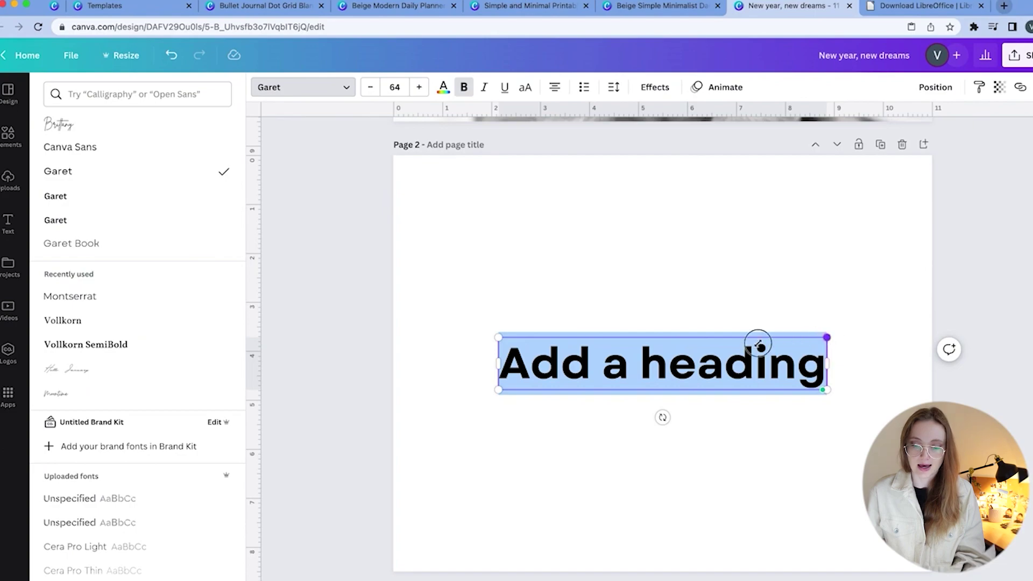
{"action": "left_click_drag", "start_coordinate": [759, 344], "coordinate": [729, 353]}
{"action": "type", "text": "Index"}
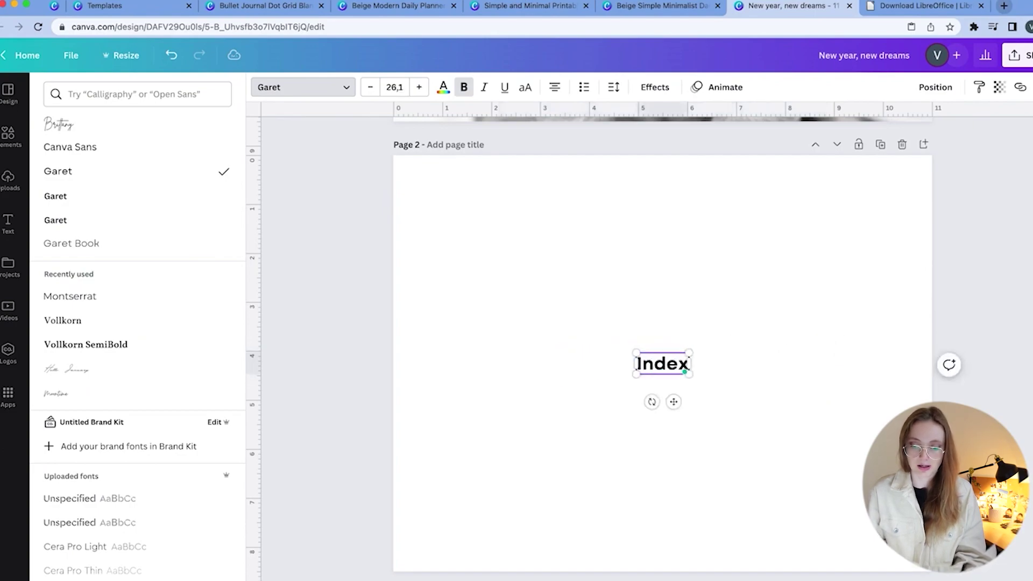
{"action": "left_click_drag", "start_coordinate": [673, 399], "coordinate": [671, 226]}
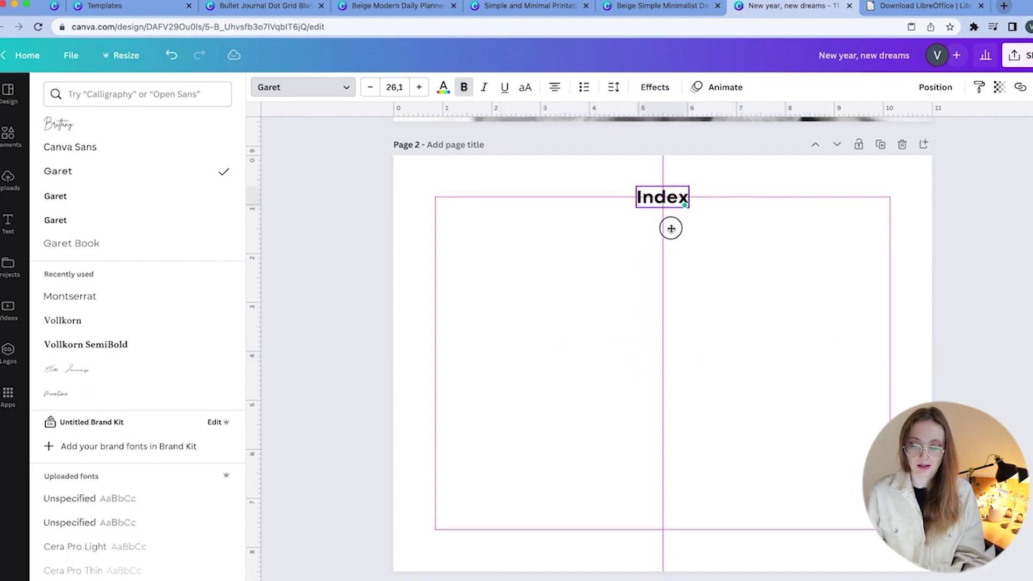
Step: Duplicate the Index heading and turn the copy into a left-aligned, non-bold list reading yearly:, monthly:, weekly:, daily: on separate lines
{"action": "key", "text": "super+d"}
{"action": "double_click", "coordinate": [462, 251]}
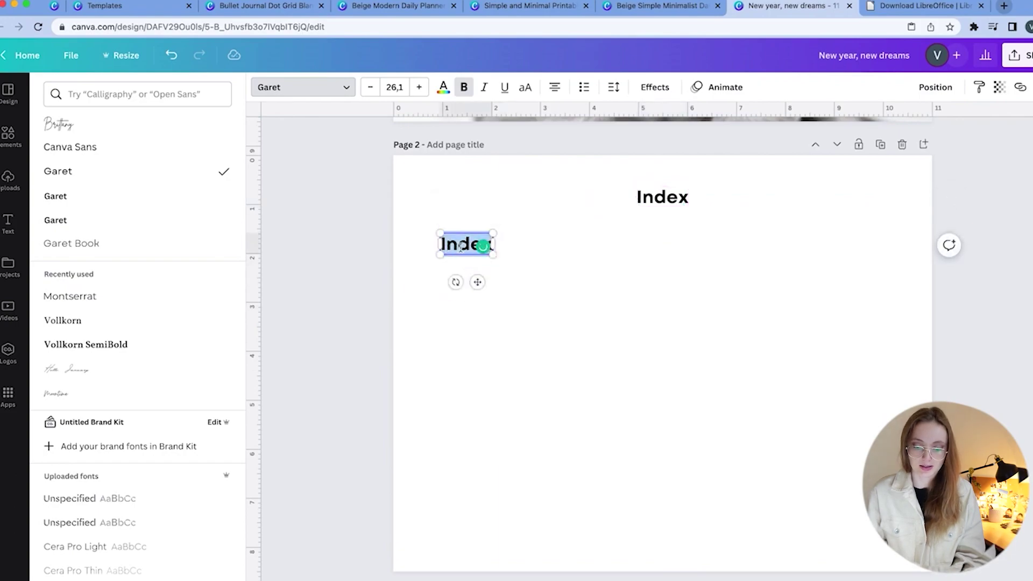
{"action": "type", "text": "yearly:"}
{"action": "key", "text": "Return"}
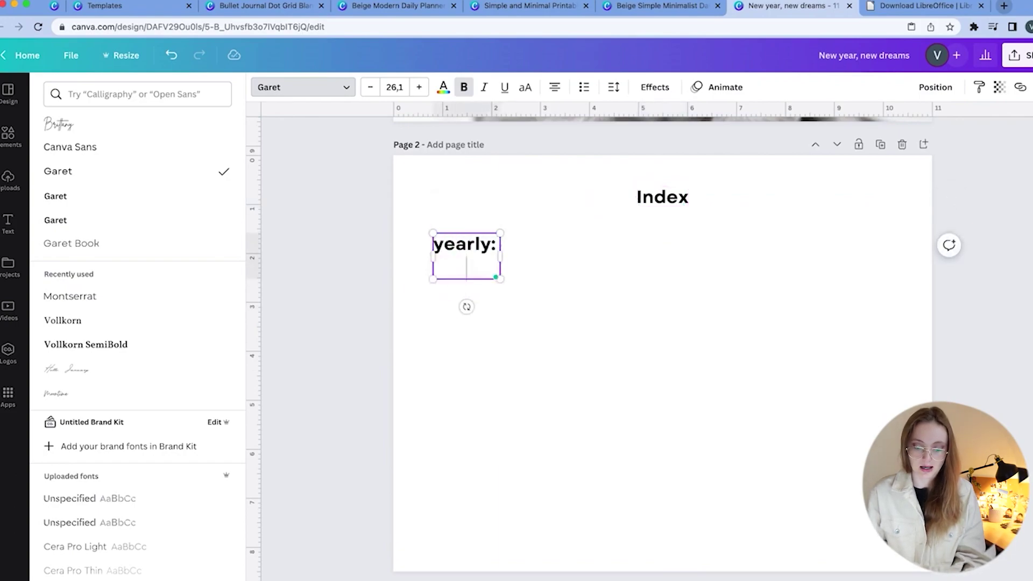
{"action": "type", "text": "monthly"}
{"action": "key", "text": "Return"}
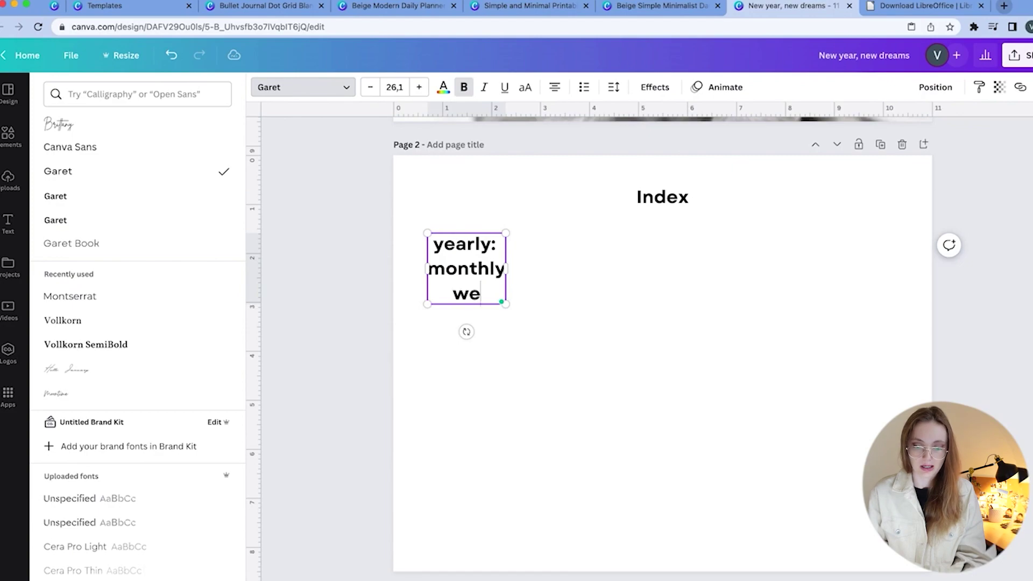
{"action": "type", "text": "weekly"}
{"action": "key", "text": "Return"}
{"action": "type", "text": "dai"}
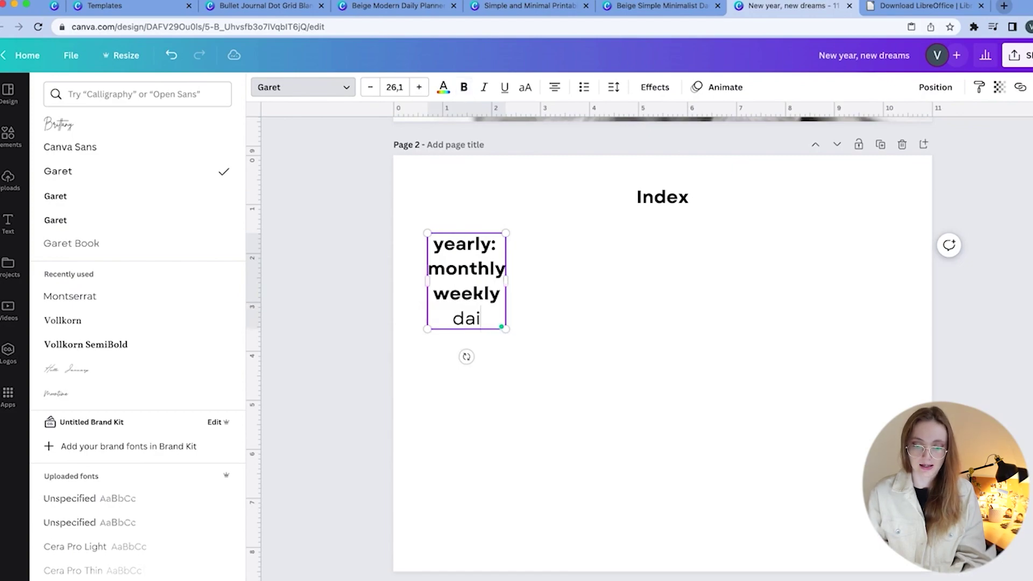
{"action": "type", "text": "ly:"}
{"action": "key", "text": "ctrl+a"}
{"action": "left_click", "coordinate": [556, 86]}
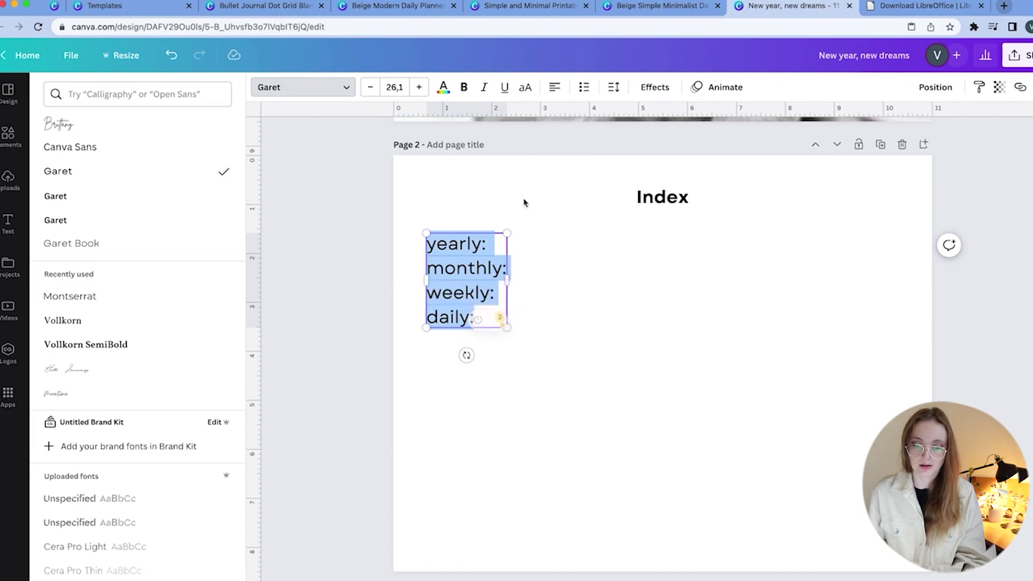
Step: Shrink the index list to font size 22.2, increase its line spacing and move it slightly lower
{"action": "left_click_drag", "start_coordinate": [507, 232], "coordinate": [501, 240]}
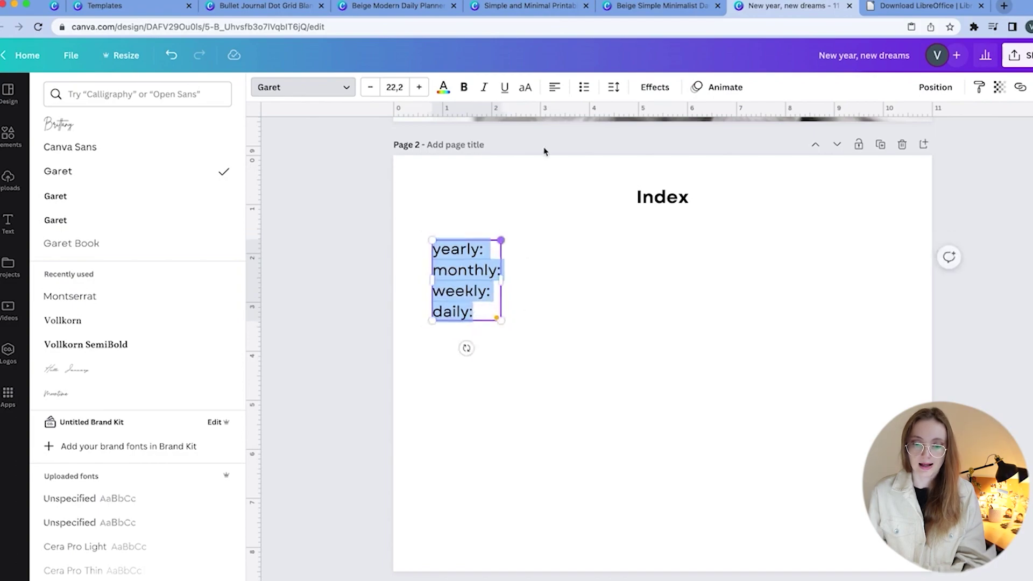
{"action": "left_click", "coordinate": [612, 88]}
{"action": "left_click_drag", "start_coordinate": [694, 174], "coordinate": [727, 174]}
{"action": "left_click", "coordinate": [1008, 195]}
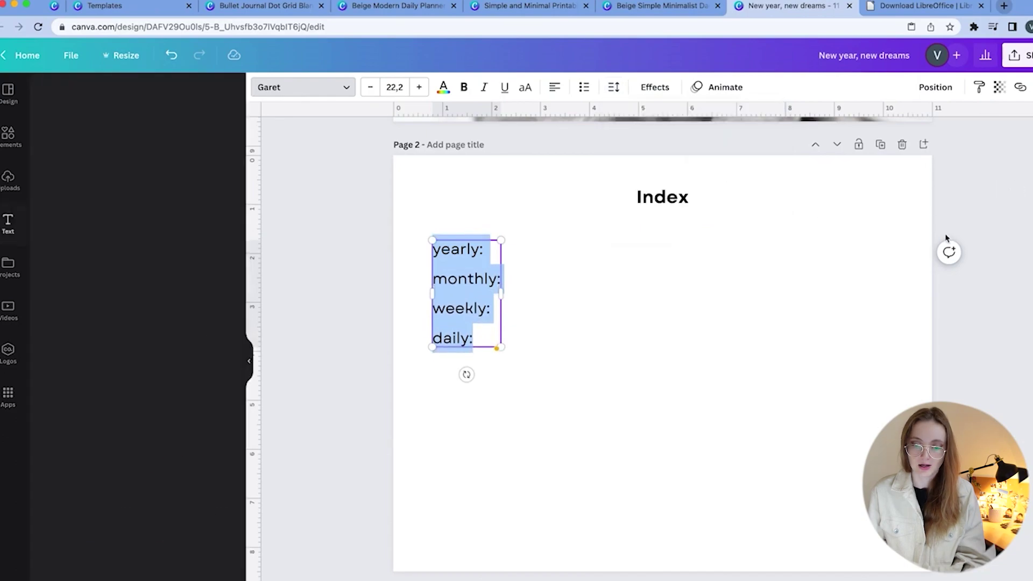
{"action": "left_click", "coordinate": [366, 326]}
{"action": "mouse_move", "coordinate": [482, 302]}
{"action": "left_mouse_down"}
{"action": "mouse_move", "coordinate": [486, 316]}
{"action": "mouse_move", "coordinate": [481, 303]}
{"action": "left_mouse_up"}
{"action": "left_click", "coordinate": [998, 185]}
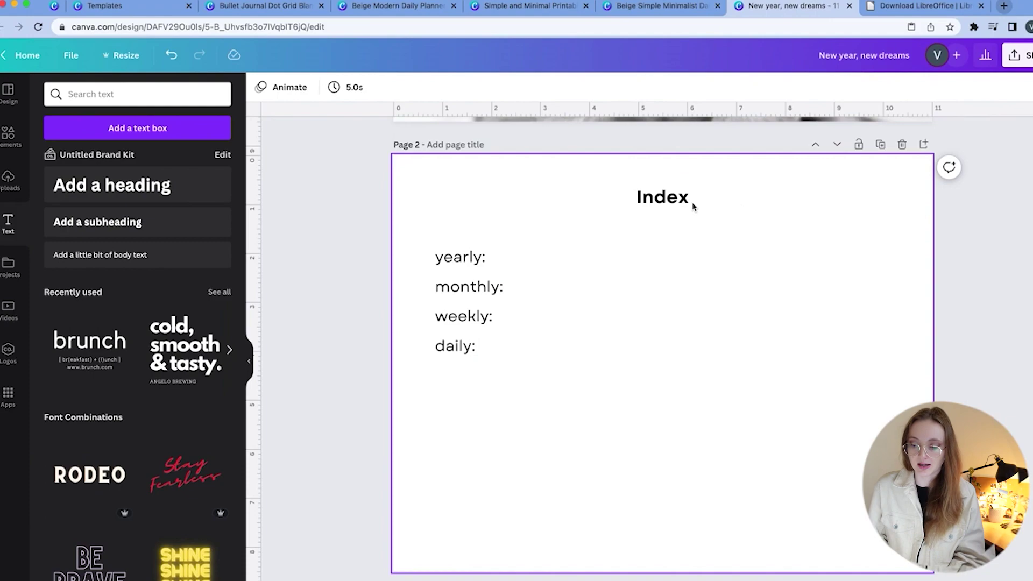
Step: Show all planner pages in a grid and download the design as PNG under the name planner 2023
{"action": "key", "text": "ctrl+alt+g"}
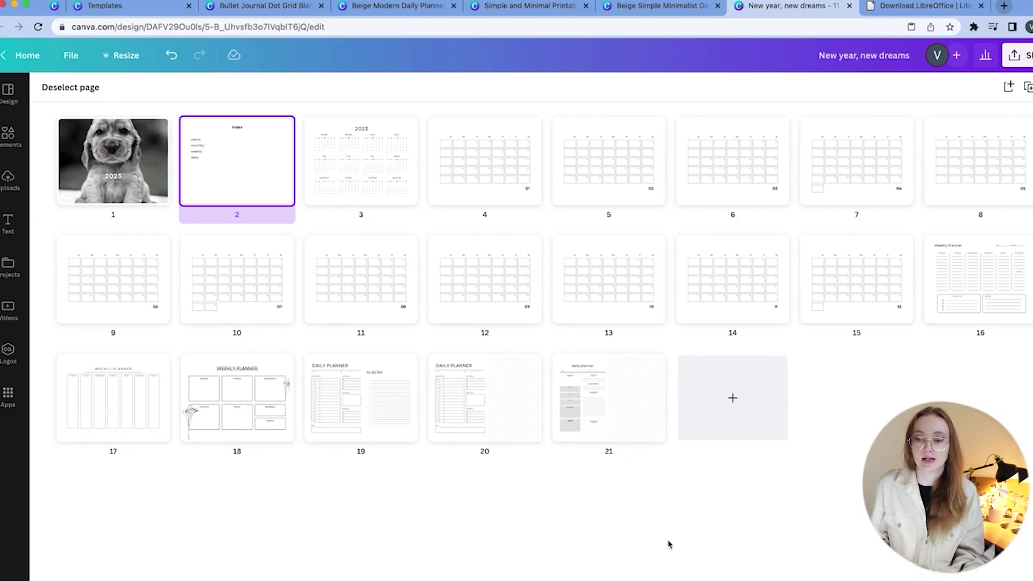
{"action": "left_click", "coordinate": [1018, 55]}
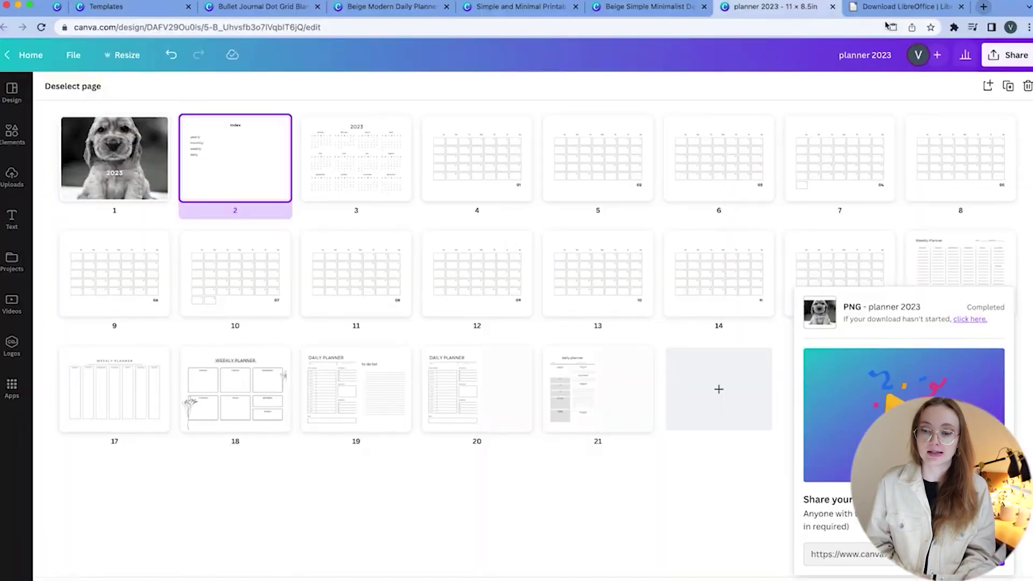
Step: Switch to the LibreOffice download page and download LibreOffice 7.4.3 for macOS (Intel)
{"action": "left_click", "coordinate": [892, 8]}
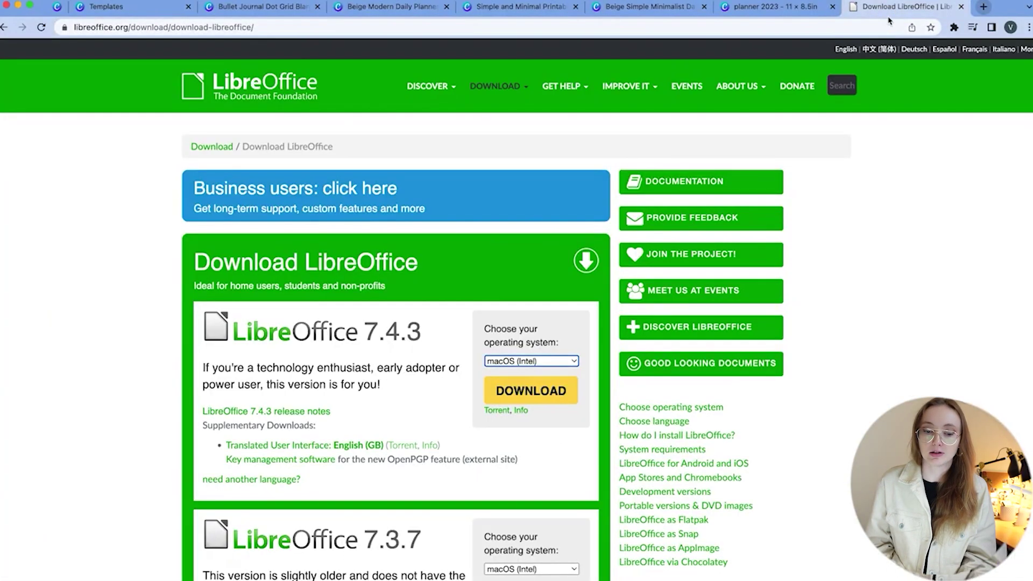
{"action": "left_click", "coordinate": [99, 27]}
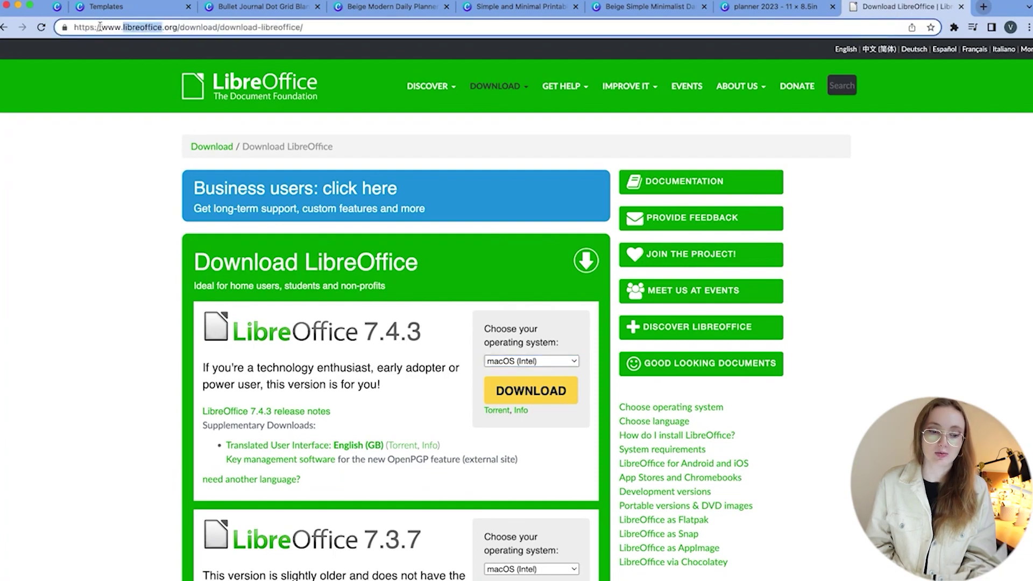
{"action": "left_click_drag", "start_coordinate": [122, 28], "coordinate": [163, 28]}
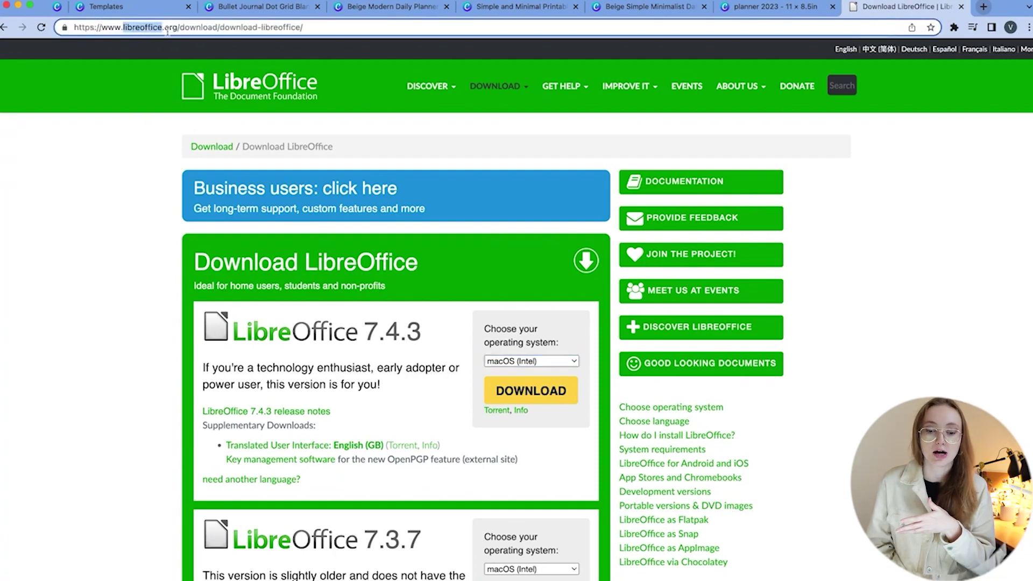
{"action": "left_click", "coordinate": [548, 362]}
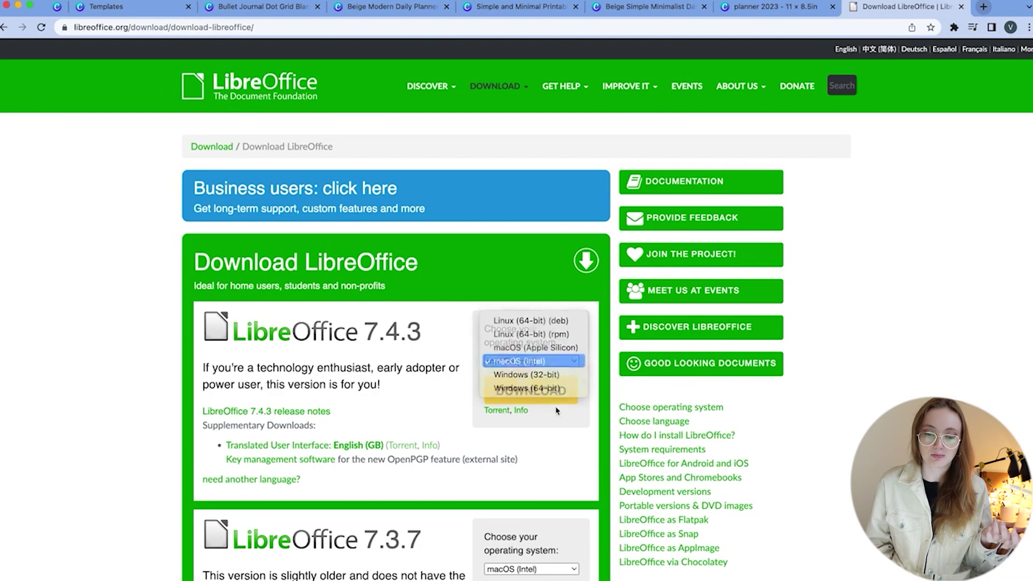
{"action": "left_click", "coordinate": [531, 391]}
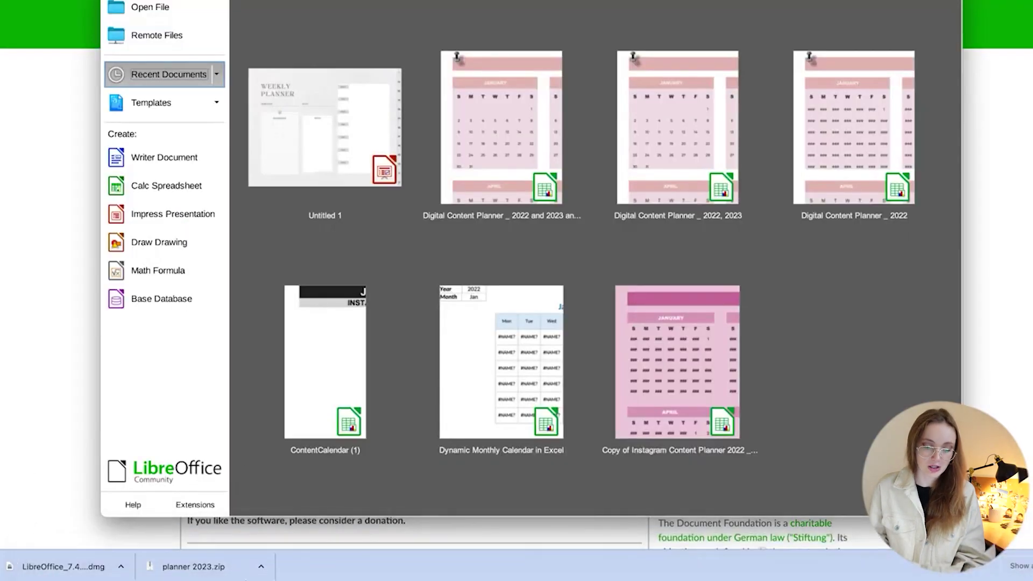
Step: Extract planner 2023.zip, switch to LibreOffice and create a new Impress presentation without a template
{"action": "left_click", "coordinate": [204, 566]}
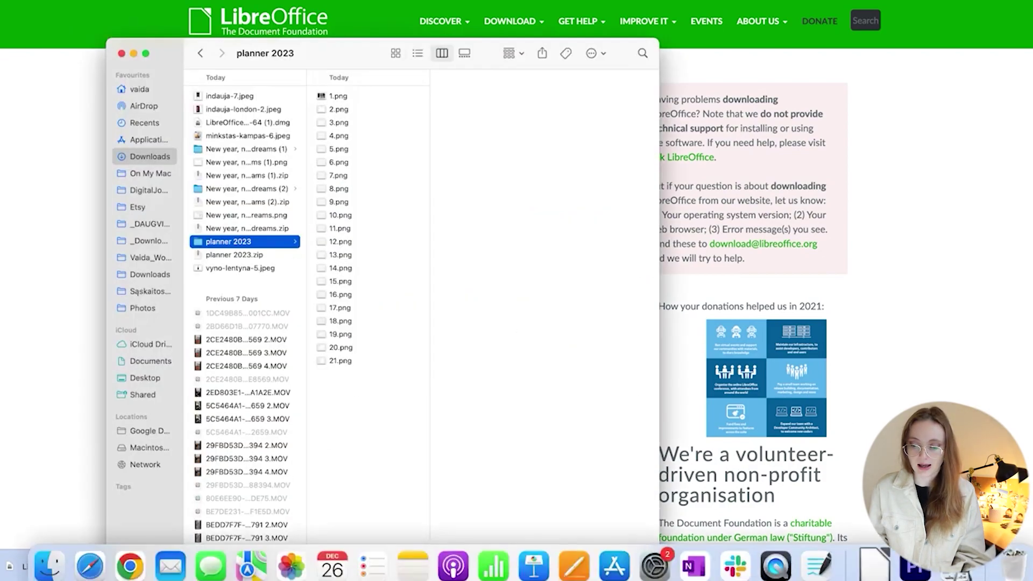
{"action": "left_click", "coordinate": [367, 565]}
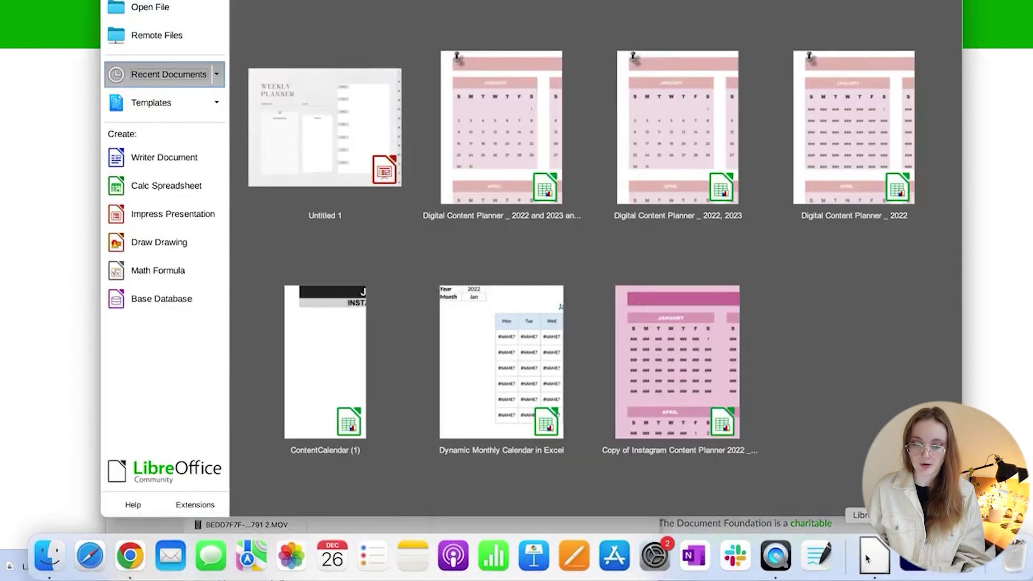
{"action": "left_click", "coordinate": [155, 218]}
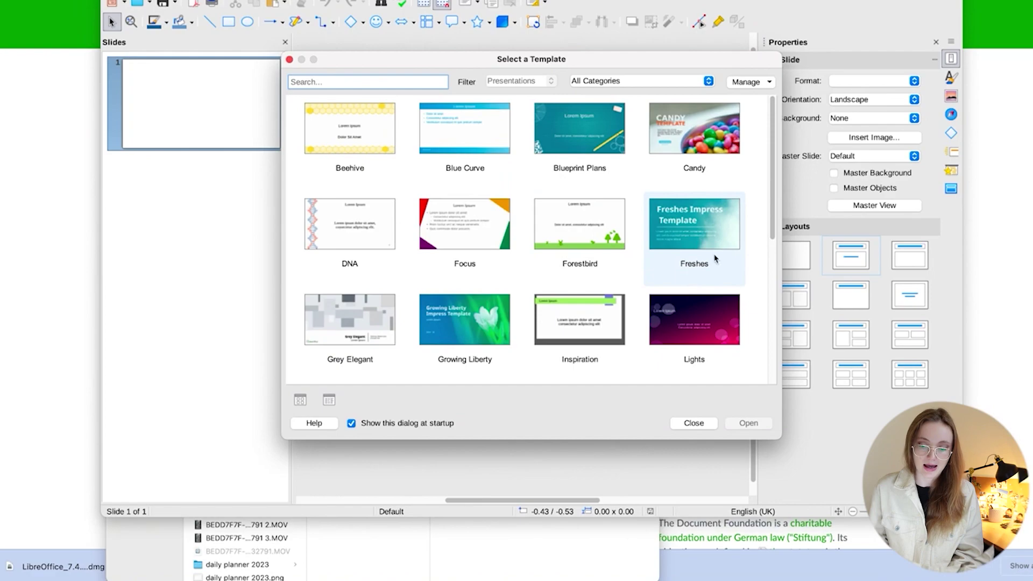
{"action": "left_click", "coordinate": [694, 423]}
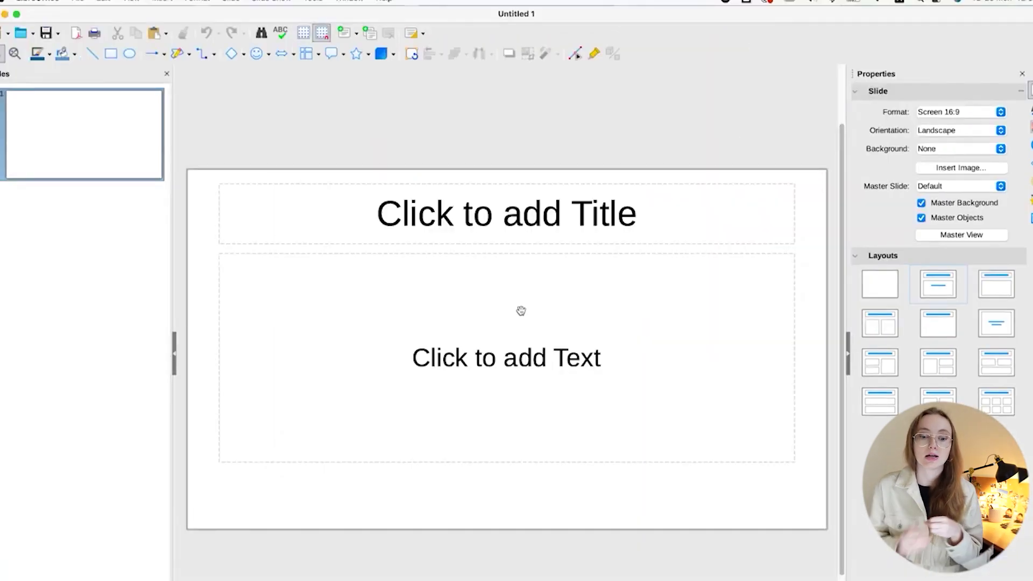
Step: Delete the title and text placeholders from the first slide of the presentation
{"action": "left_click_drag", "start_coordinate": [486, 186], "coordinate": [548, 270]}
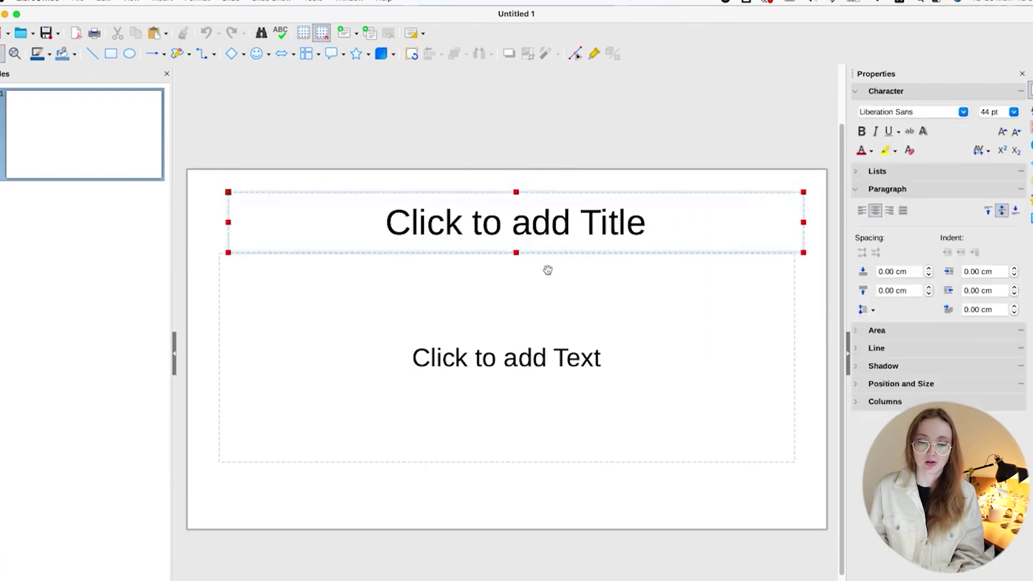
{"action": "key", "text": "ctrl+a"}
{"action": "key", "text": "Delete"}
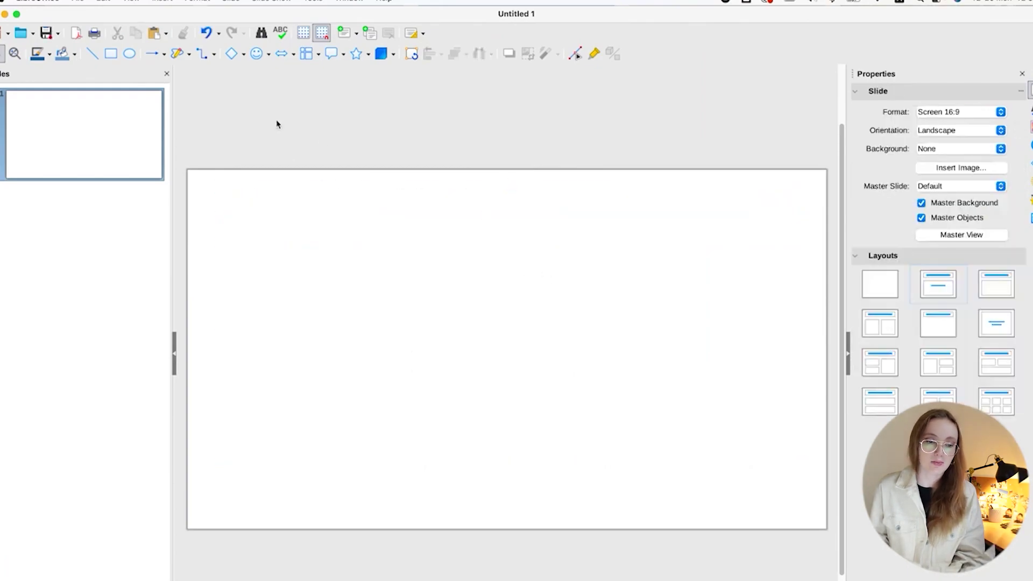
Step: Set the slide's paper format to Letter in the slide properties, keeping landscape orientation
{"action": "left_click", "coordinate": [231, 1]}
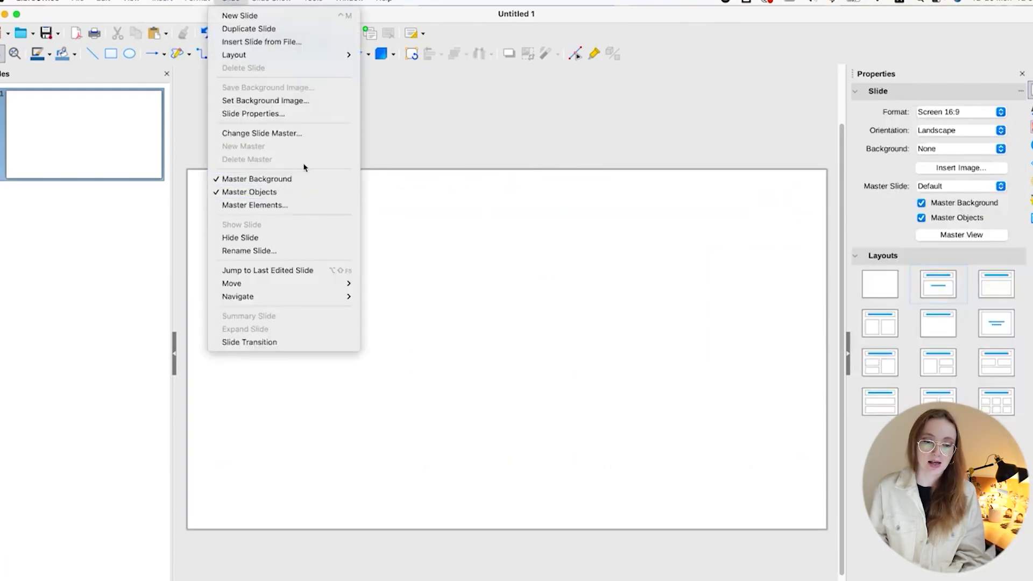
{"action": "left_click", "coordinate": [256, 115]}
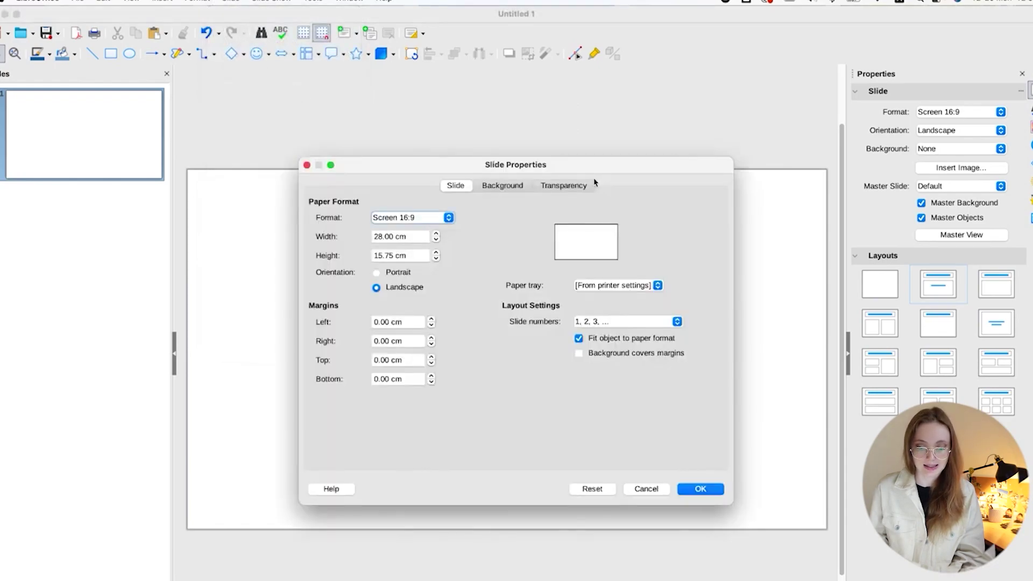
{"action": "left_click", "coordinate": [452, 217]}
{"action": "left_click", "coordinate": [391, 225]}
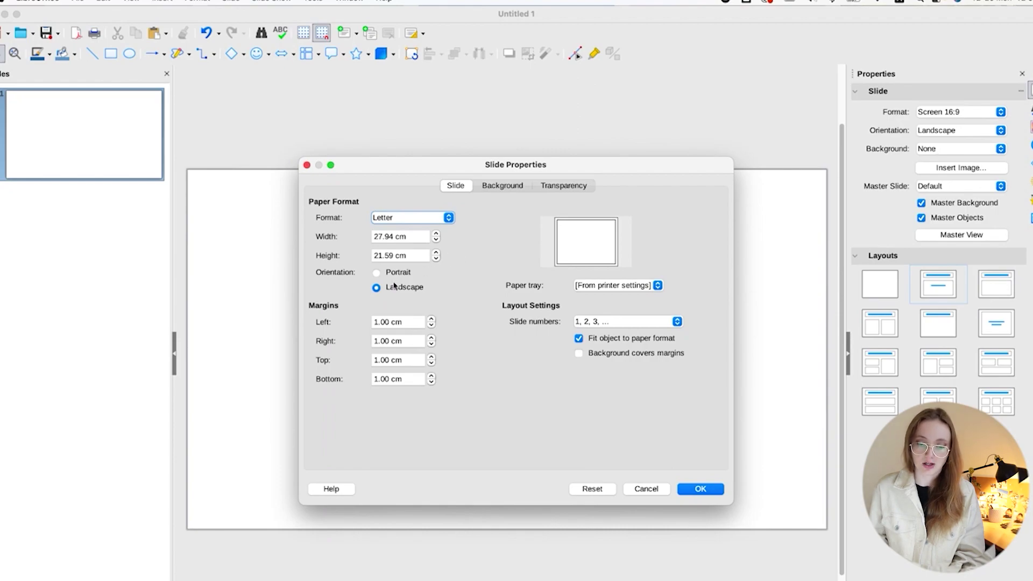
Step: Set the slide's left, right, top and bottom margins to 0 cm and apply the slide properties
{"action": "left_click", "coordinate": [406, 323]}
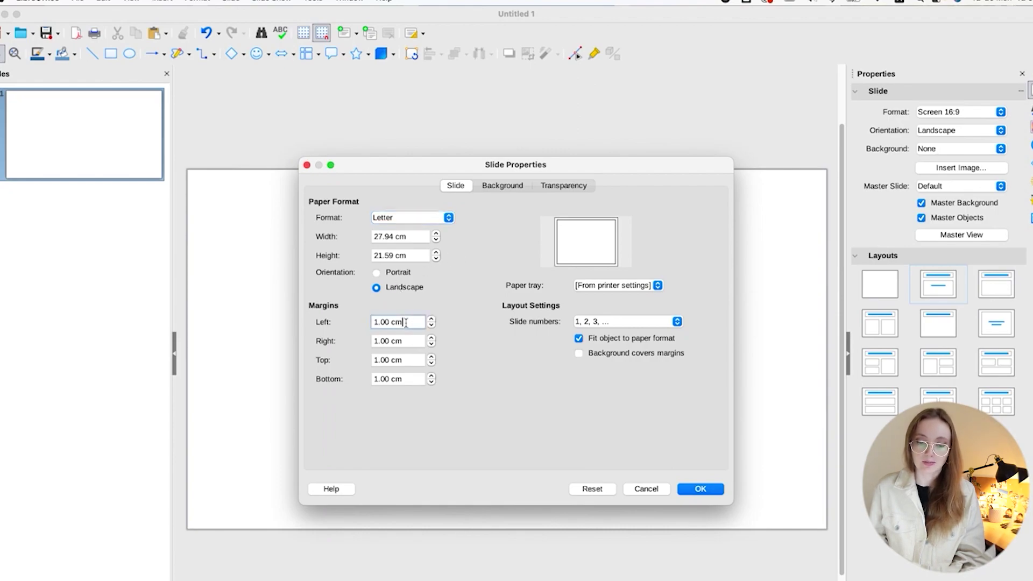
{"action": "triple_click", "coordinate": [407, 323]}
{"action": "type", "text": "0"}
{"action": "triple_click", "coordinate": [406, 341]}
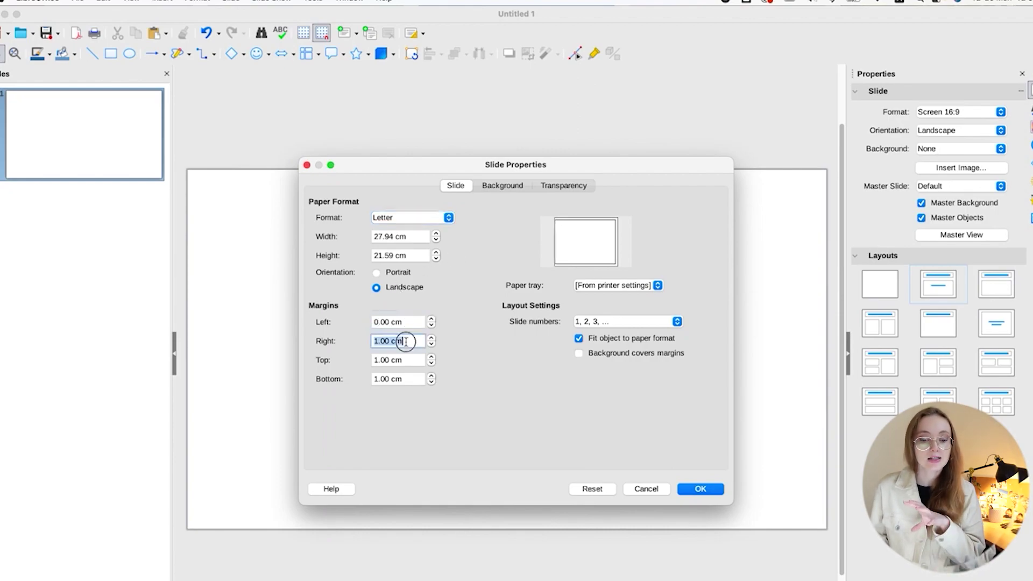
{"action": "type", "text": "0"}
{"action": "left_click", "coordinate": [407, 360]}
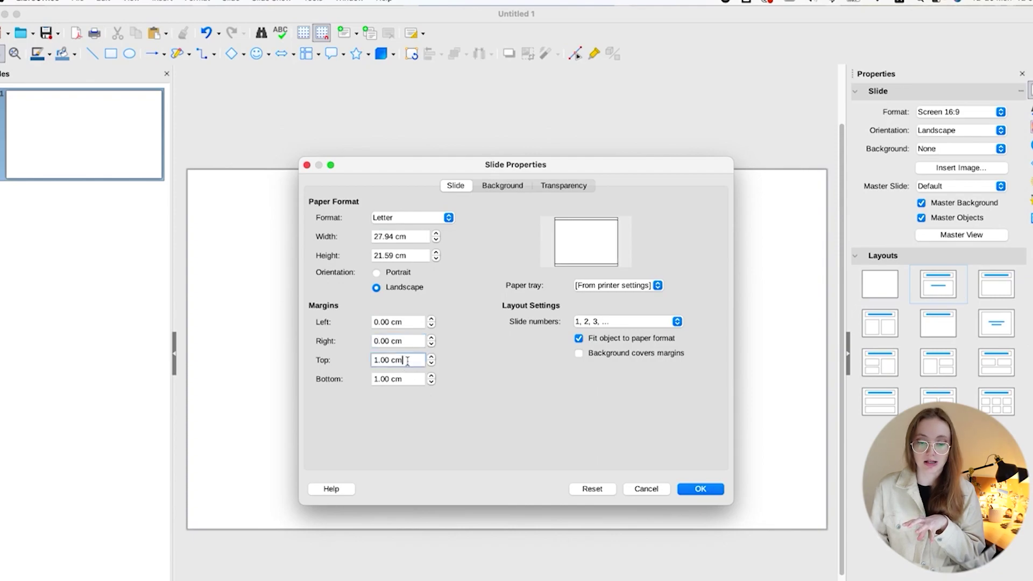
{"action": "triple_click", "coordinate": [407, 360]}
{"action": "type", "text": "0"}
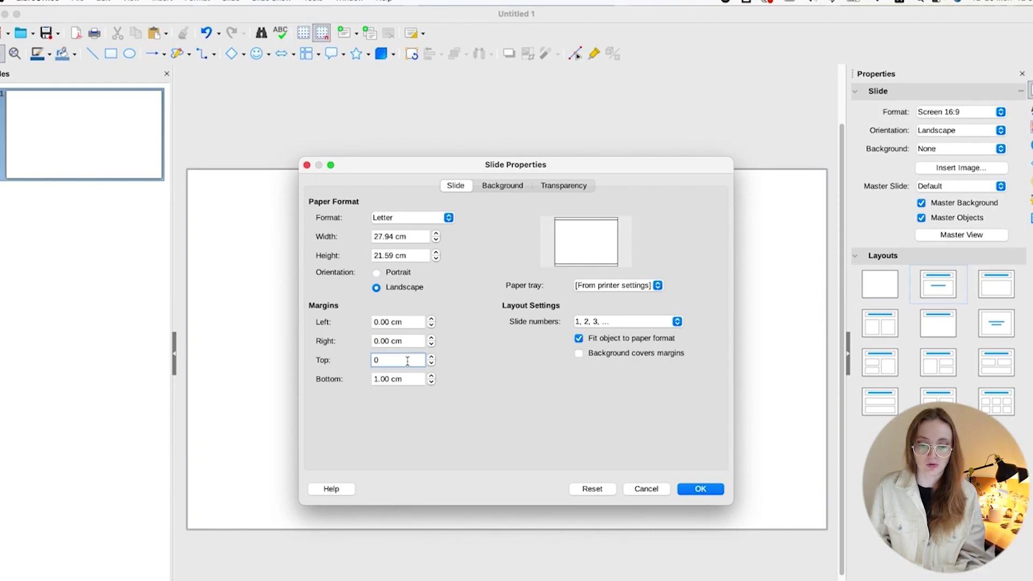
{"action": "left_click", "coordinate": [408, 377]}
{"action": "triple_click", "coordinate": [408, 377]}
{"action": "type", "text": "0"}
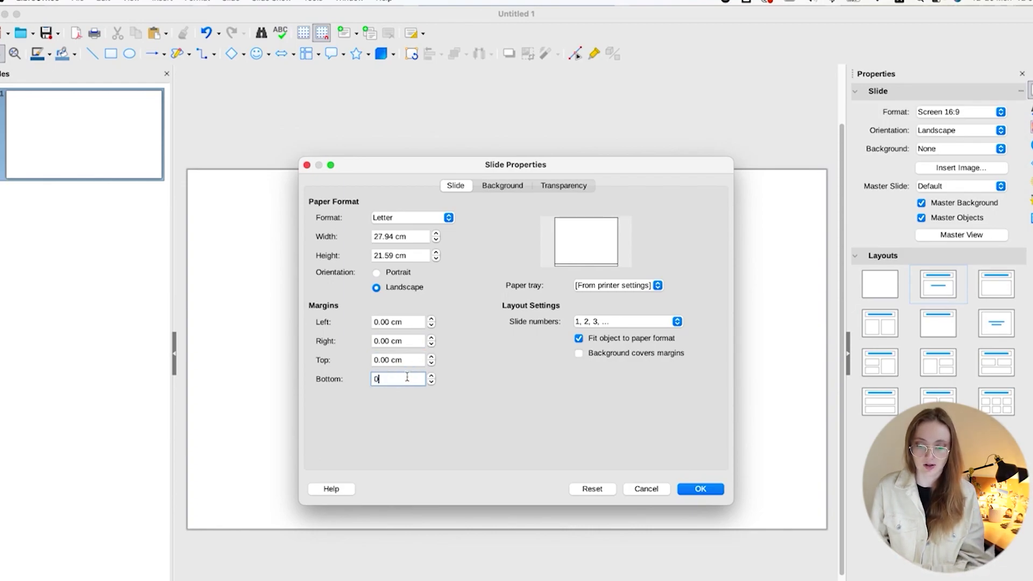
{"action": "left_click", "coordinate": [579, 415]}
{"action": "left_click", "coordinate": [710, 489]}
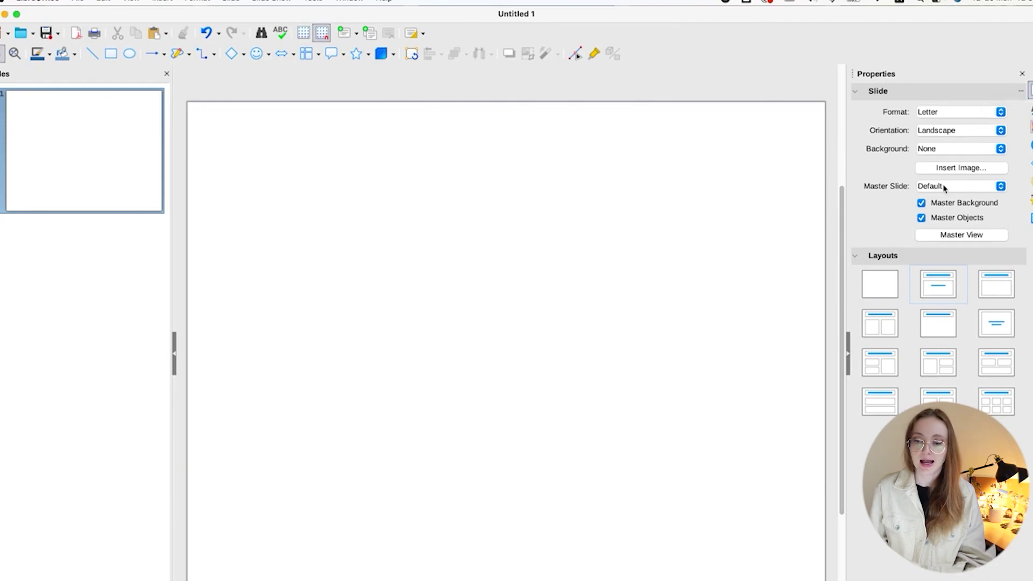
Step: Insert 1.png from the planner 2023 folder in Downloads as the first slide's background image
{"action": "left_click", "coordinate": [985, 169]}
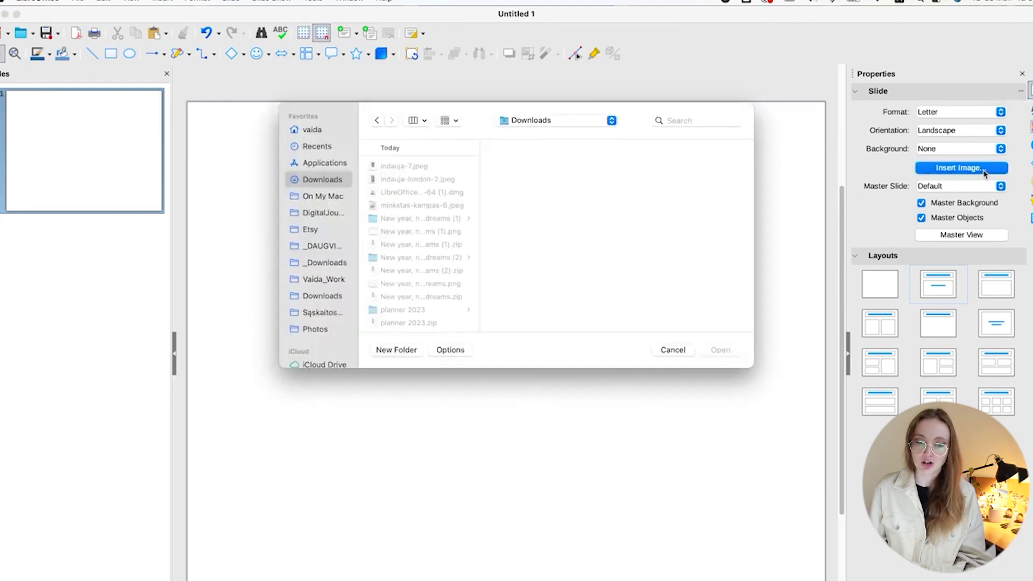
{"action": "scroll", "coordinate": [474, 287], "scroll_direction": "down", "scroll_amount": 1}
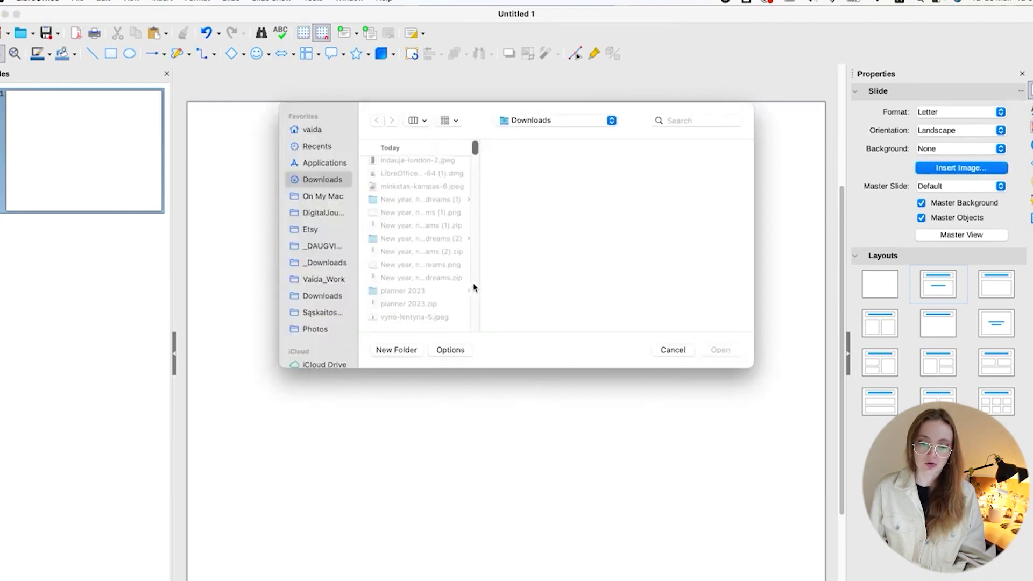
{"action": "left_click", "coordinate": [422, 291]}
{"action": "left_click", "coordinate": [512, 165]}
{"action": "left_click", "coordinate": [719, 350]}
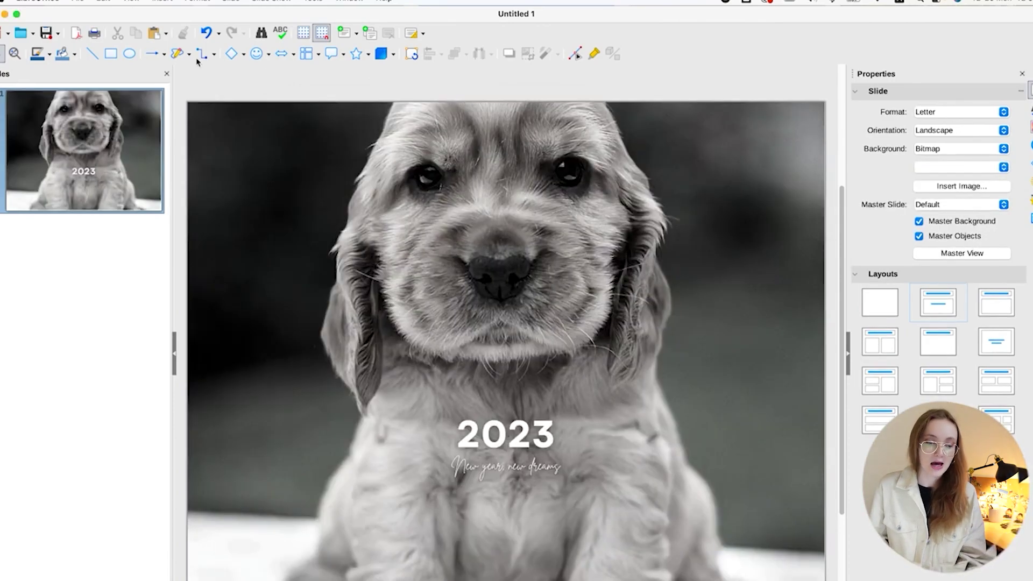
Step: Copy the cover slide and paste the duplicate as the second slide
{"action": "left_click", "coordinate": [111, 139]}
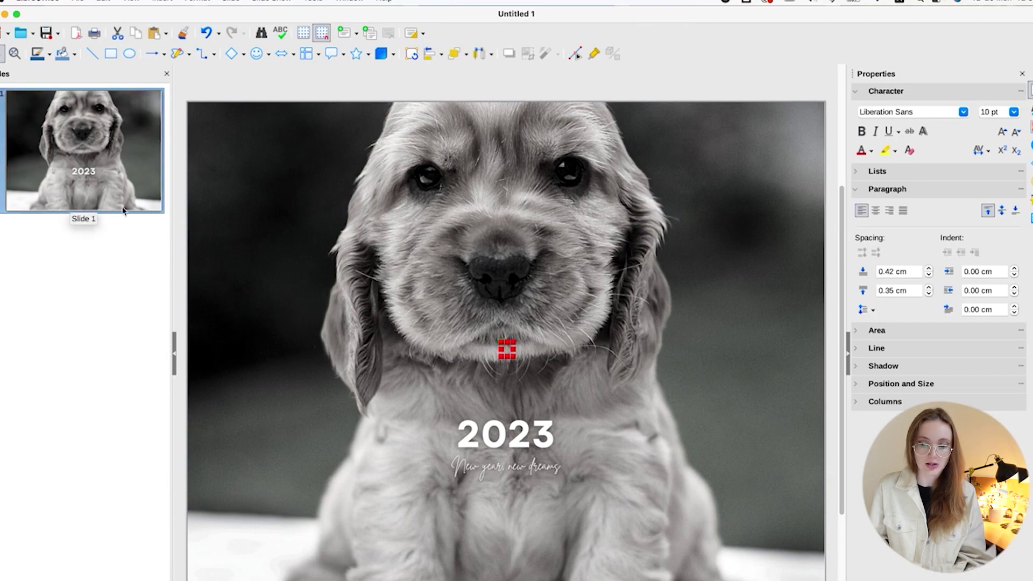
{"action": "left_click", "coordinate": [73, 151]}
{"action": "key", "text": "super+c"}
{"action": "key", "text": "super+v"}
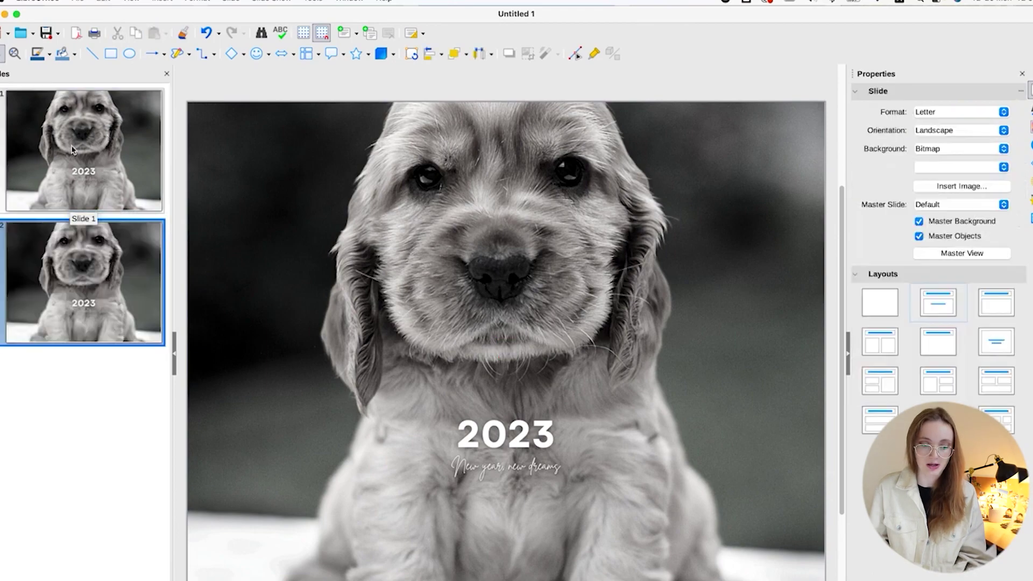
{"action": "left_click", "coordinate": [89, 140]}
{"action": "right_click", "coordinate": [100, 130]}
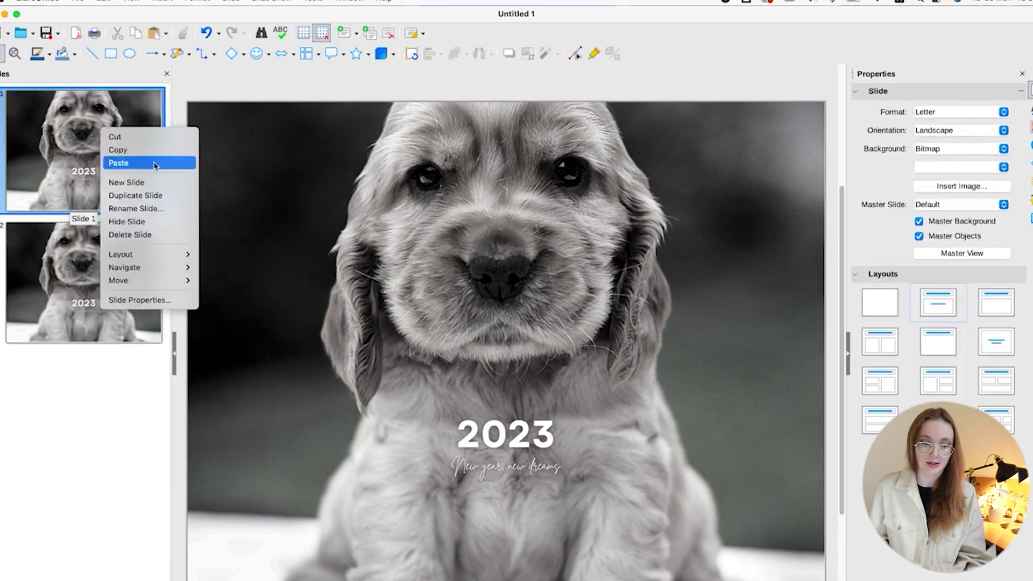
Step: Replace the second slide's background image with the index page 2.png
{"action": "left_click", "coordinate": [62, 239]}
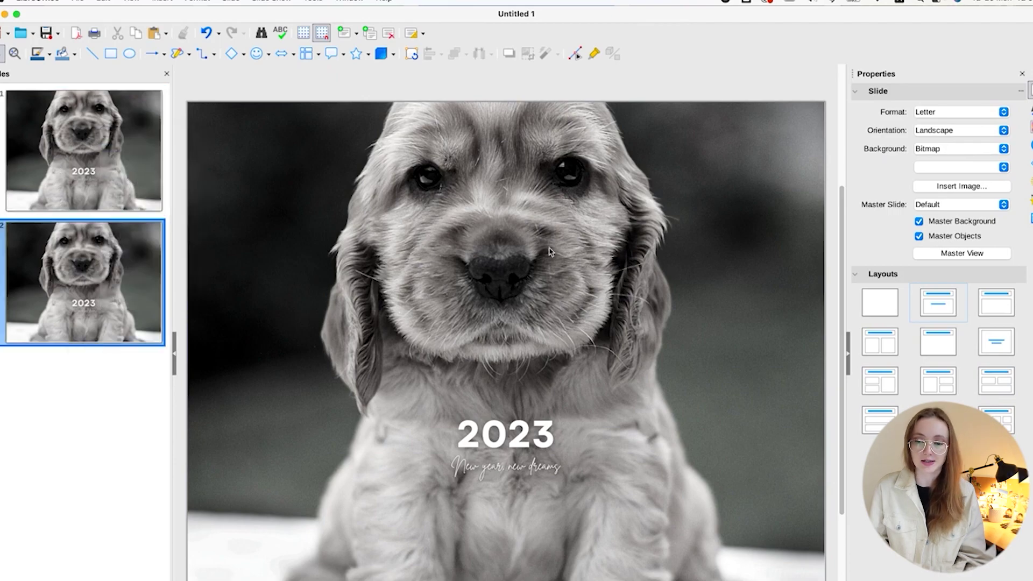
{"action": "left_click", "coordinate": [955, 187]}
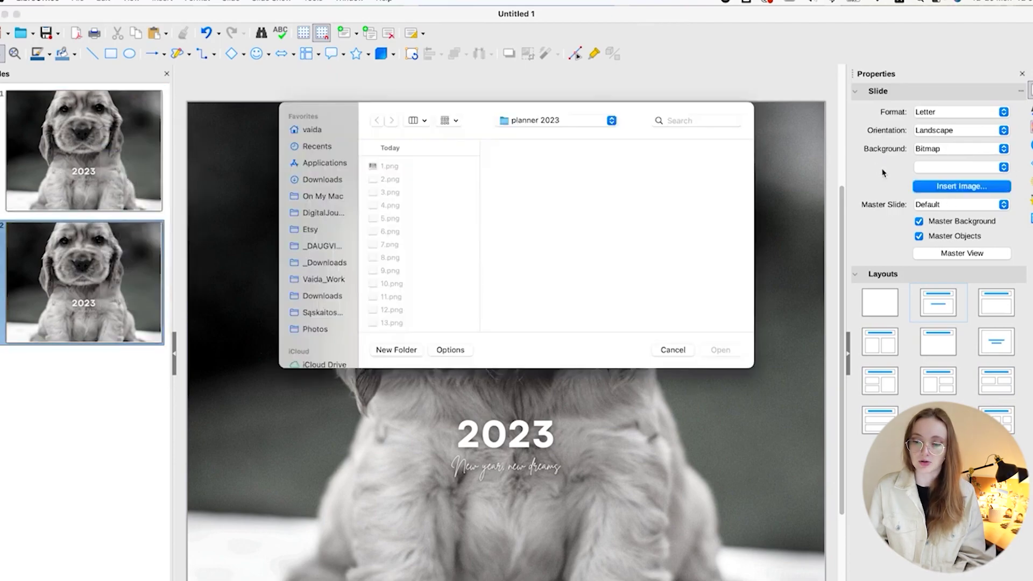
{"action": "left_click", "coordinate": [393, 180]}
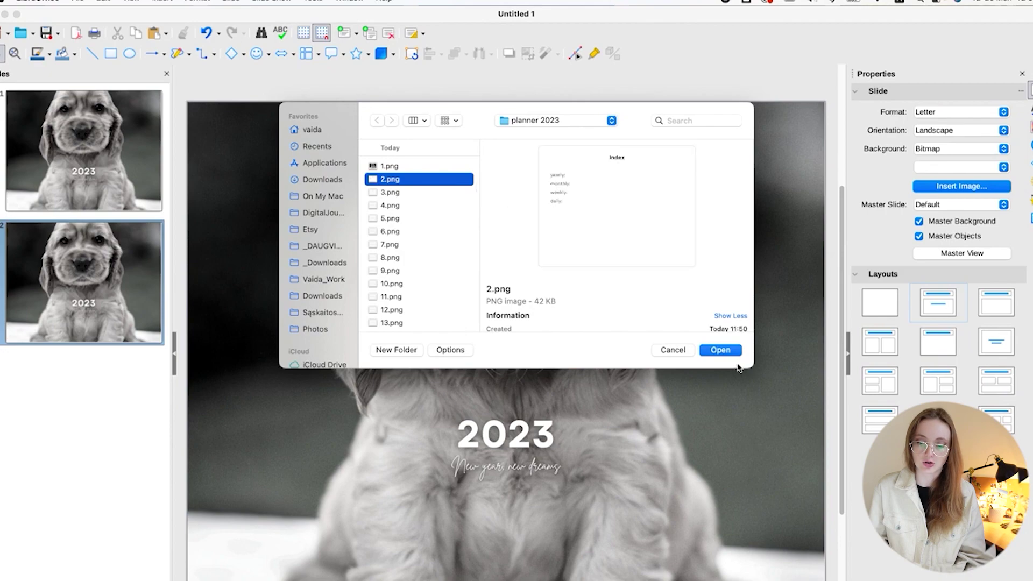
{"action": "left_click", "coordinate": [723, 350]}
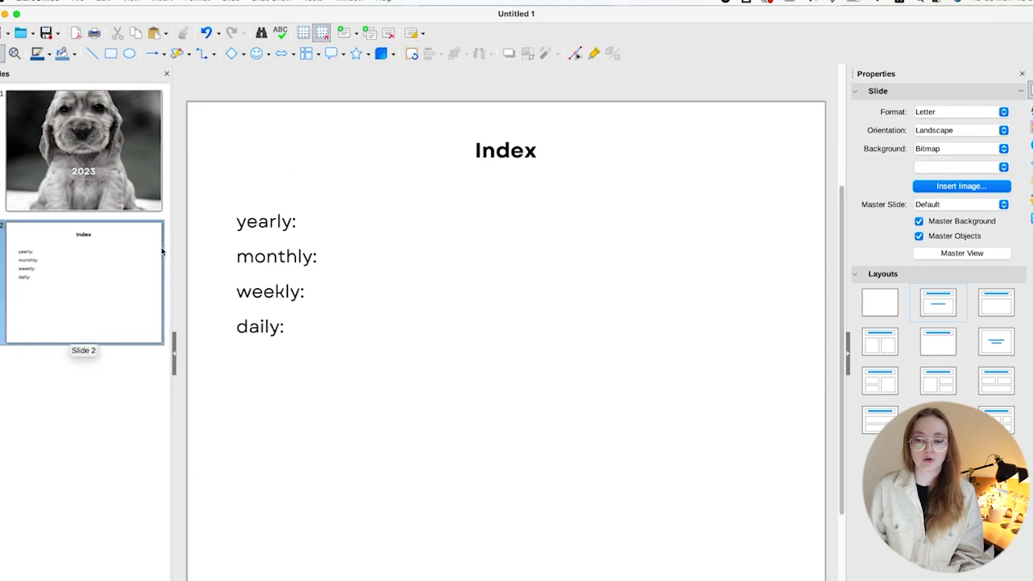
Step: Paste another slide after the index and set its background image to the yearly calendar 3.png
{"action": "key", "text": "super+v"}
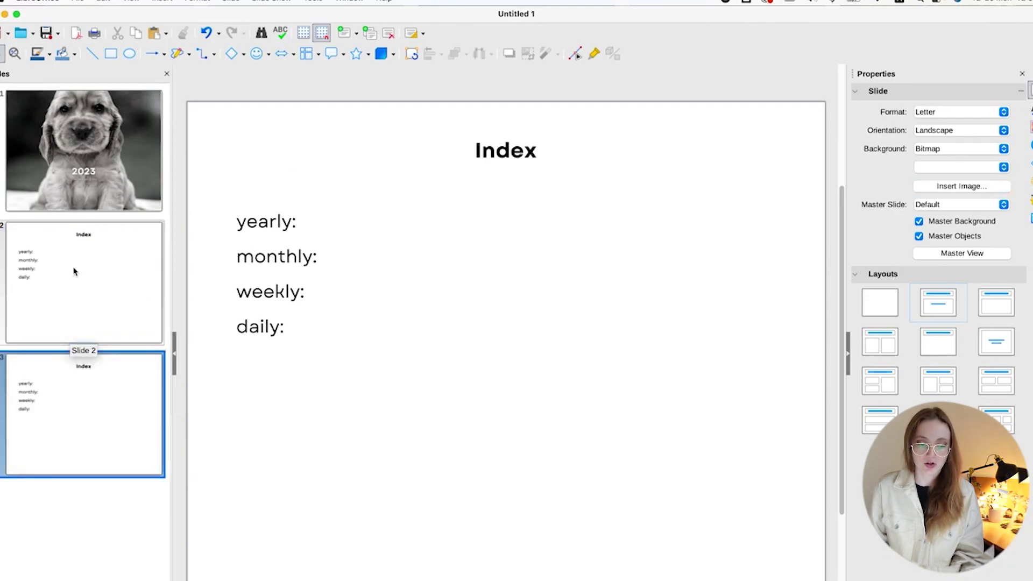
{"action": "left_click", "coordinate": [969, 187]}
{"action": "left_click", "coordinate": [404, 192]}
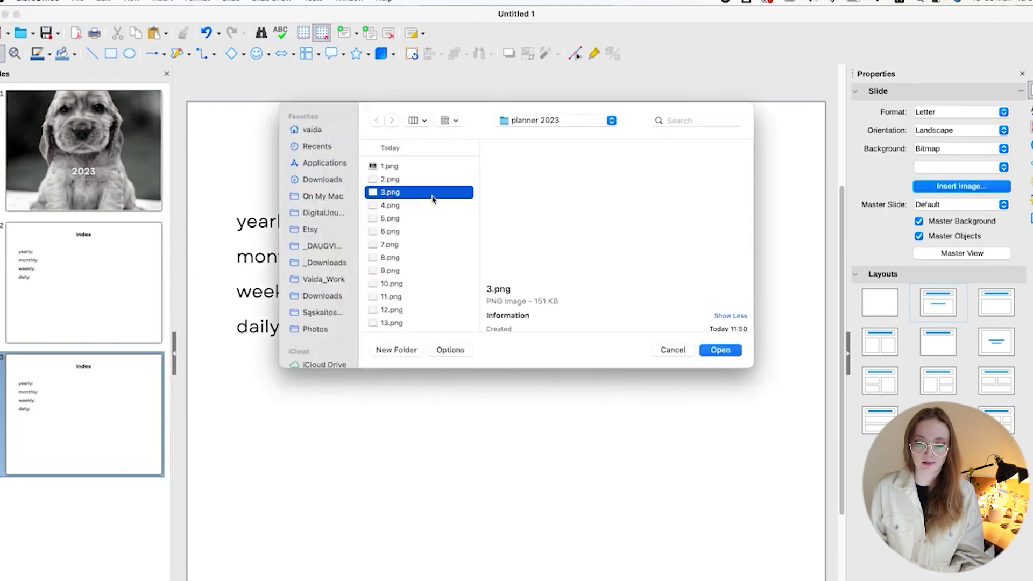
{"action": "left_click", "coordinate": [719, 350]}
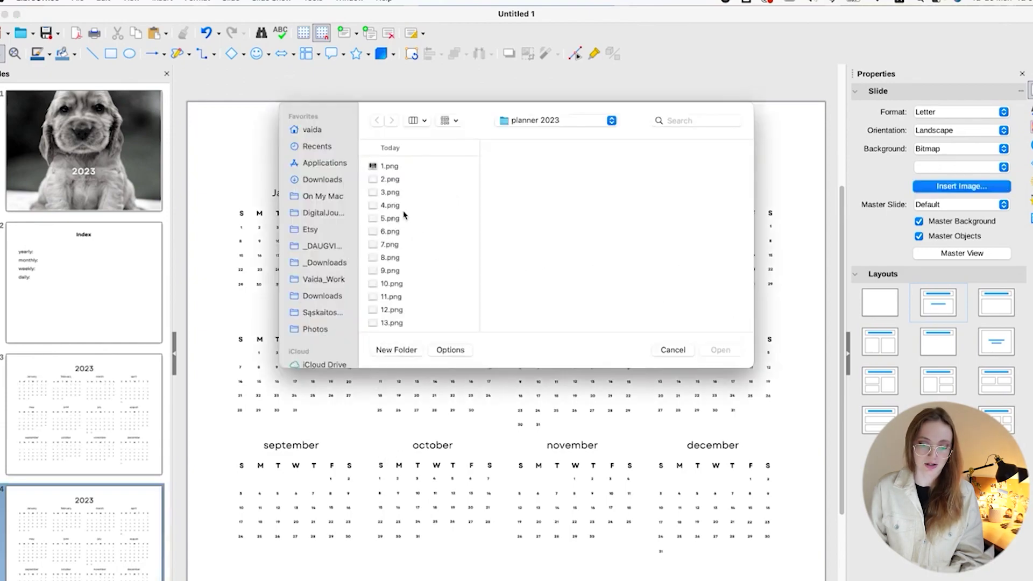
Step: Set the fourth slide's background to 4.png and give the fifth slide the month 02 calendar page as background
{"action": "left_click", "coordinate": [402, 207]}
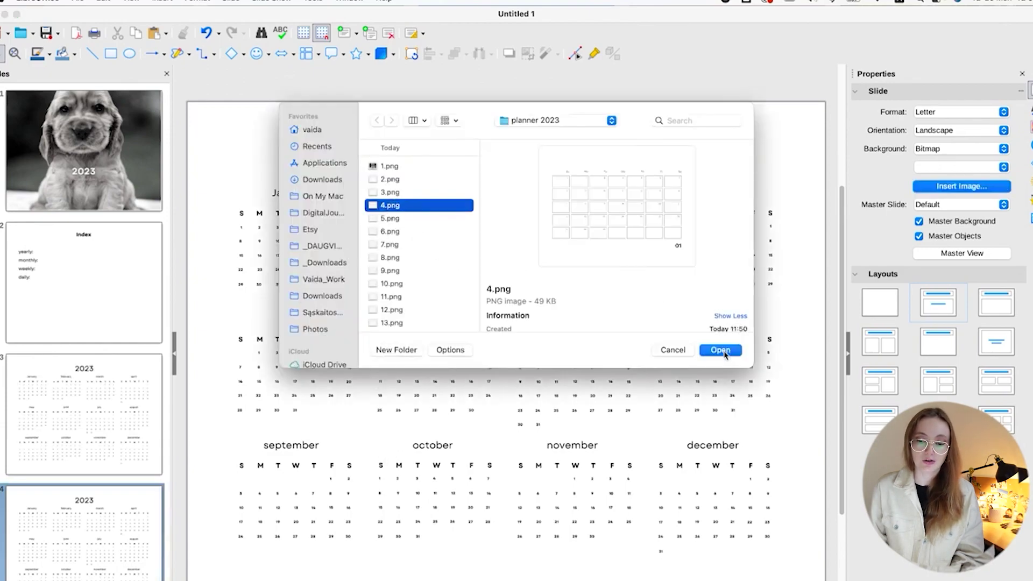
{"action": "left_click", "coordinate": [721, 350]}
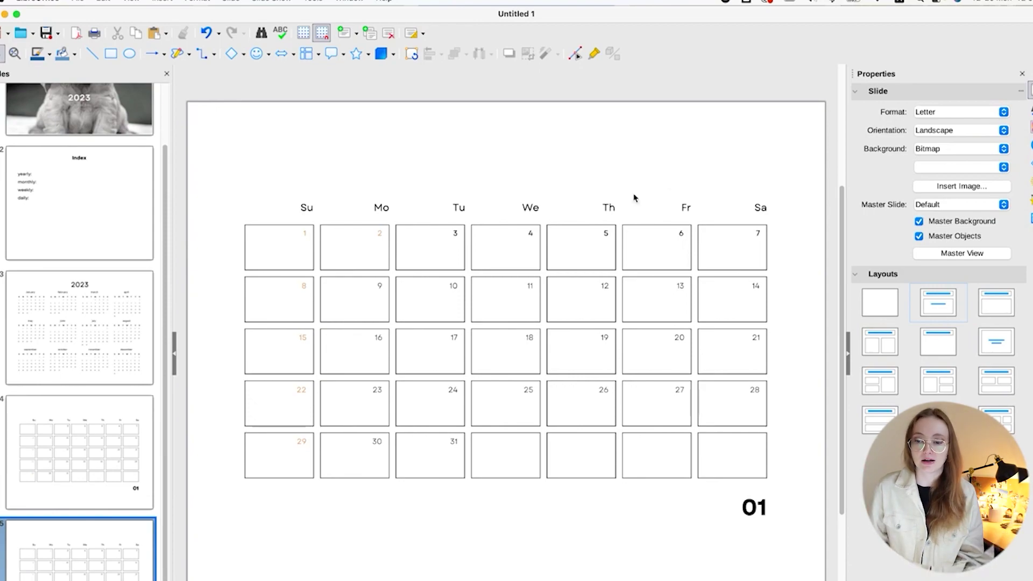
{"action": "left_click", "coordinate": [973, 186]}
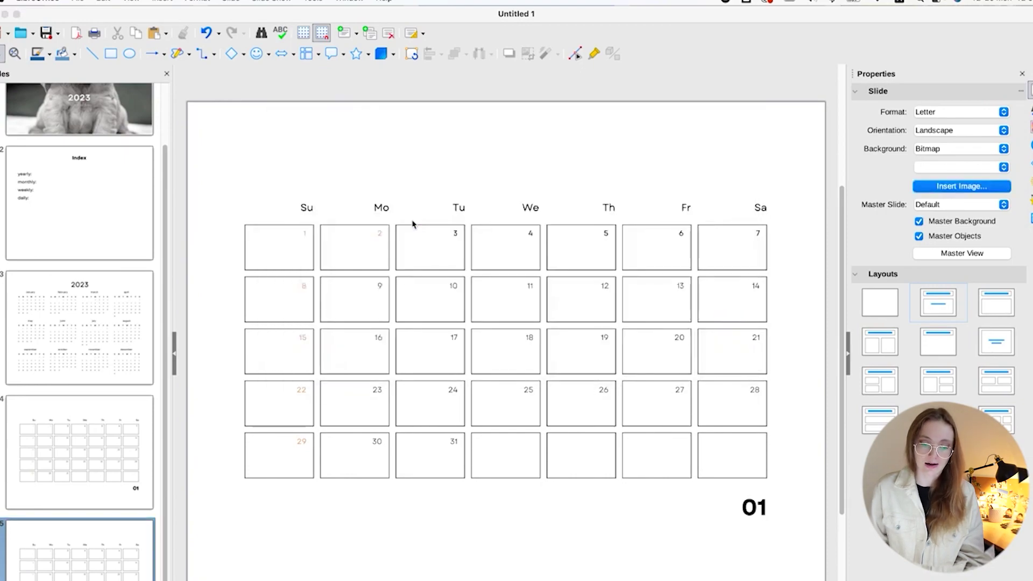
{"action": "left_click", "coordinate": [102, 546]}
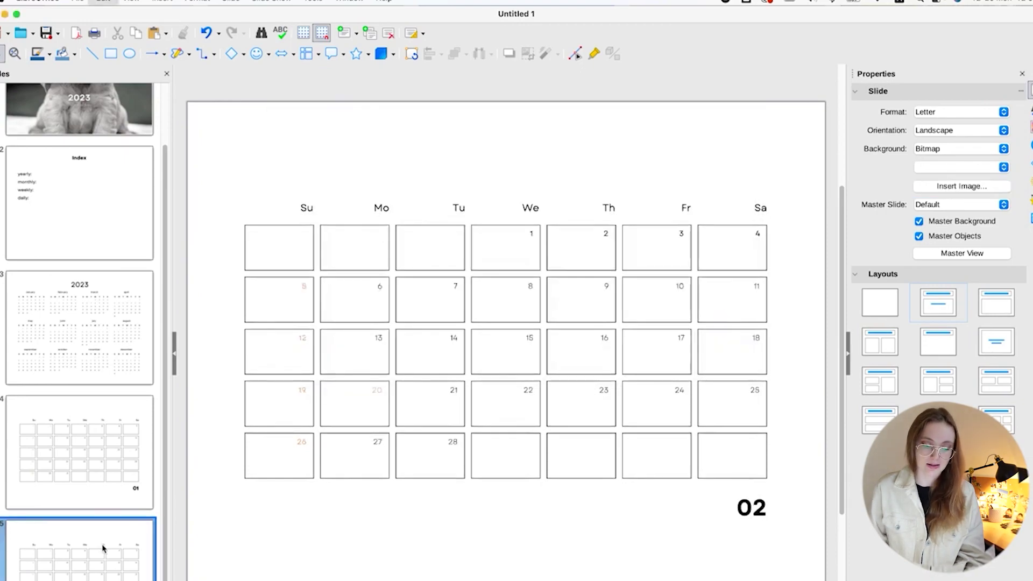
Step: Fill the following monthly slides with their calendar images, including 6.png for the sixth slide and 11.png for the month 08 slide
{"action": "left_click", "coordinate": [965, 189]}
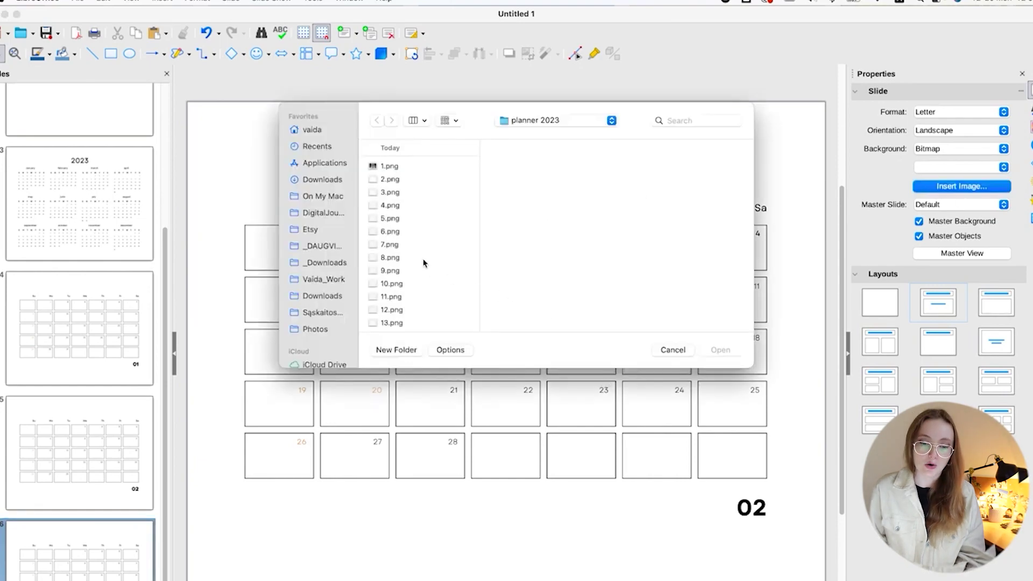
{"action": "left_click", "coordinate": [412, 233]}
{"action": "left_click", "coordinate": [724, 349]}
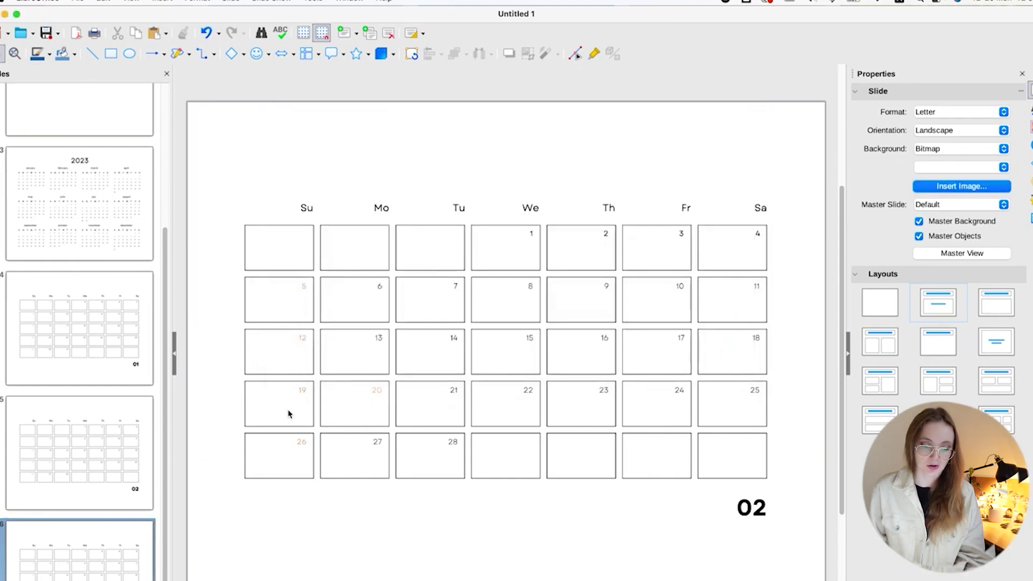
{"action": "left_click", "coordinate": [391, 297]}
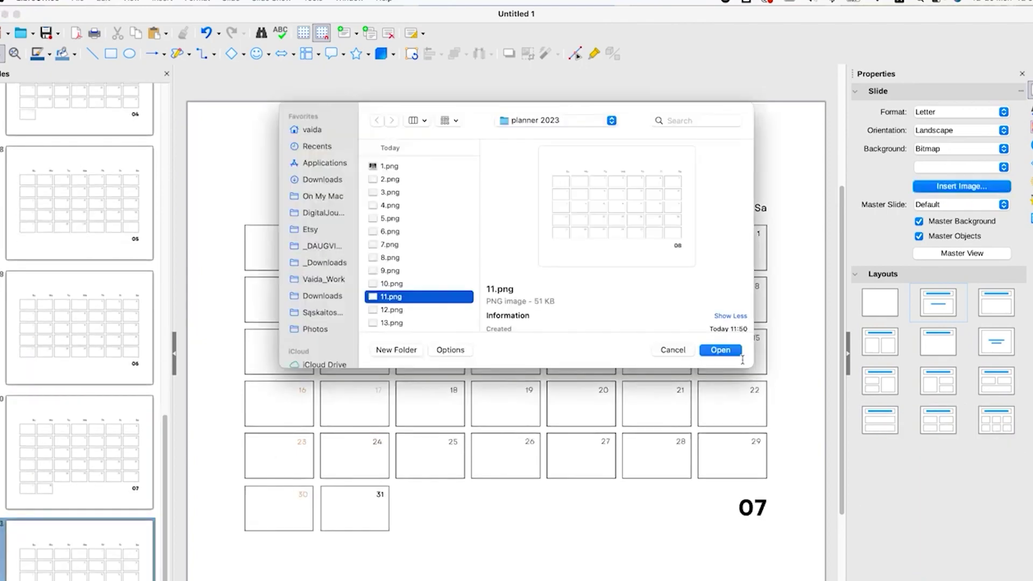
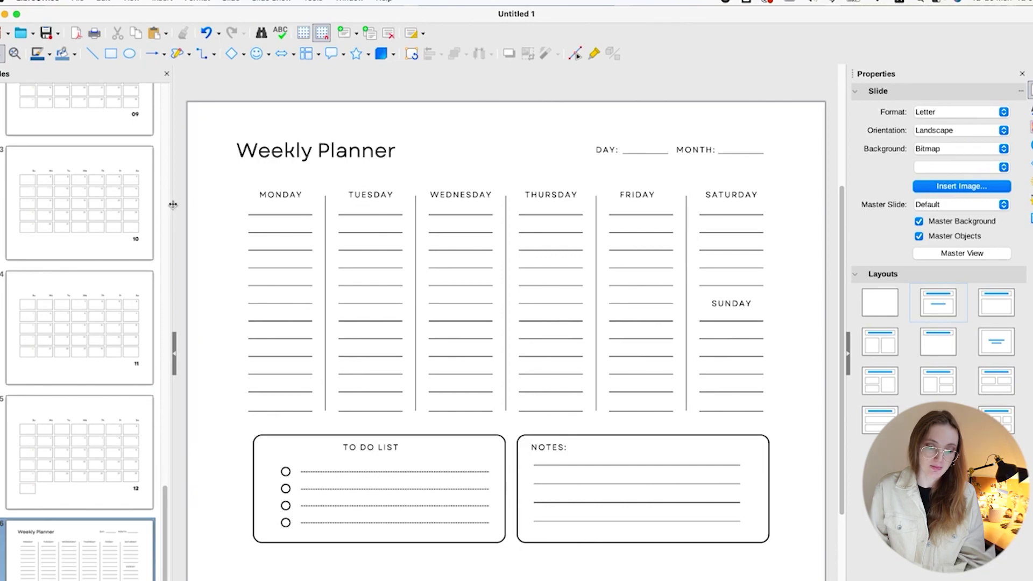
Step: Widen the slide thumbnails, duplicate the Weekly Planner slide and set the copy's background image to 17.png
{"action": "left_click_drag", "start_coordinate": [173, 204], "coordinate": [226, 192]}
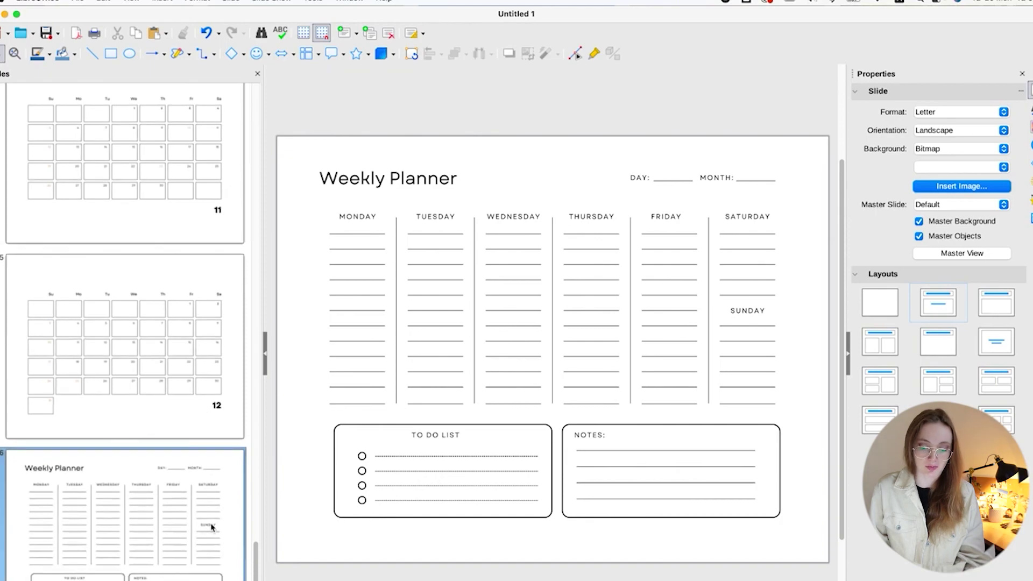
{"action": "key", "text": "super+v"}
{"action": "left_click", "coordinate": [966, 191]}
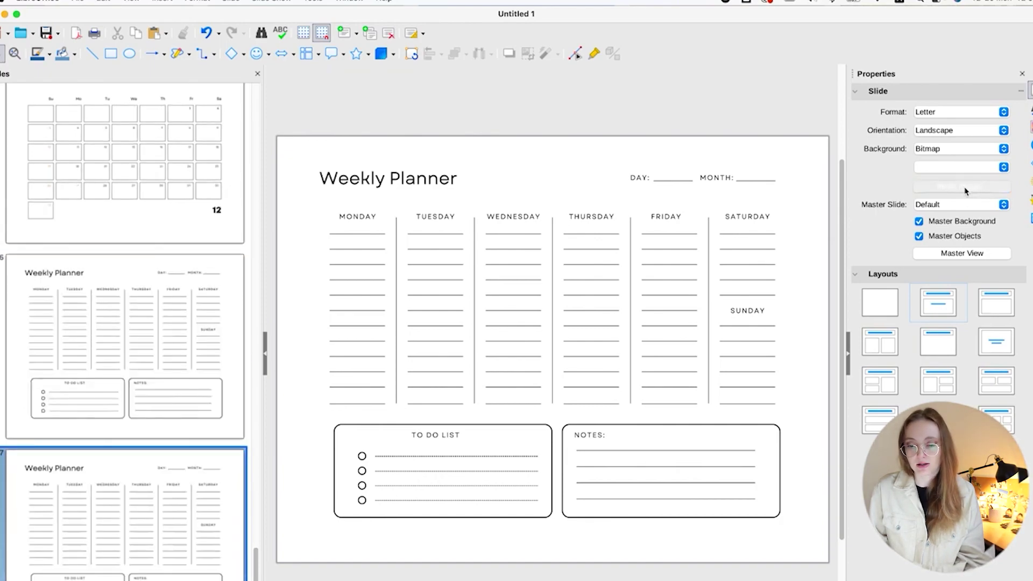
{"action": "scroll", "coordinate": [394, 278], "scroll_direction": "down", "scroll_amount": 5}
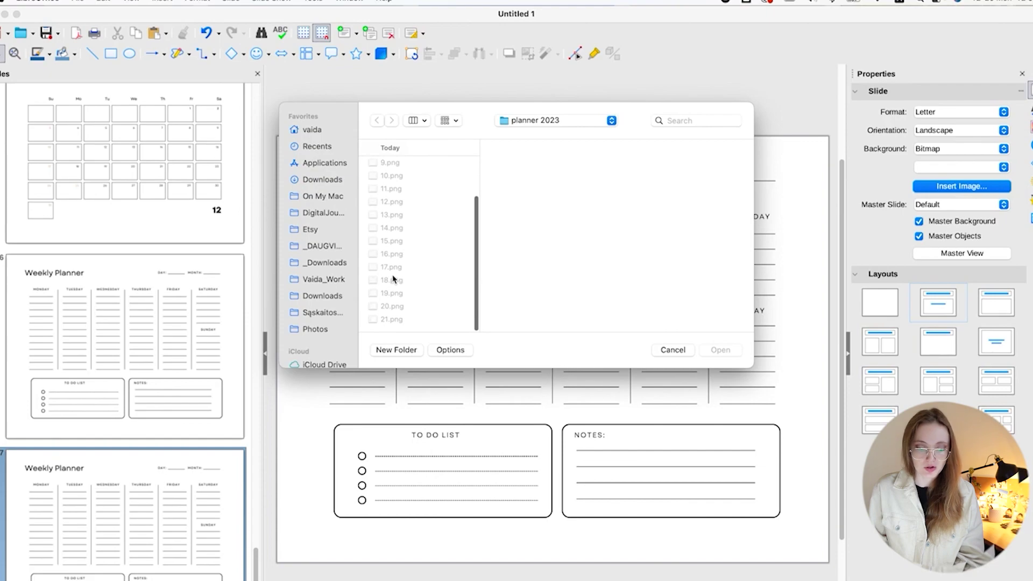
{"action": "left_click", "coordinate": [398, 272]}
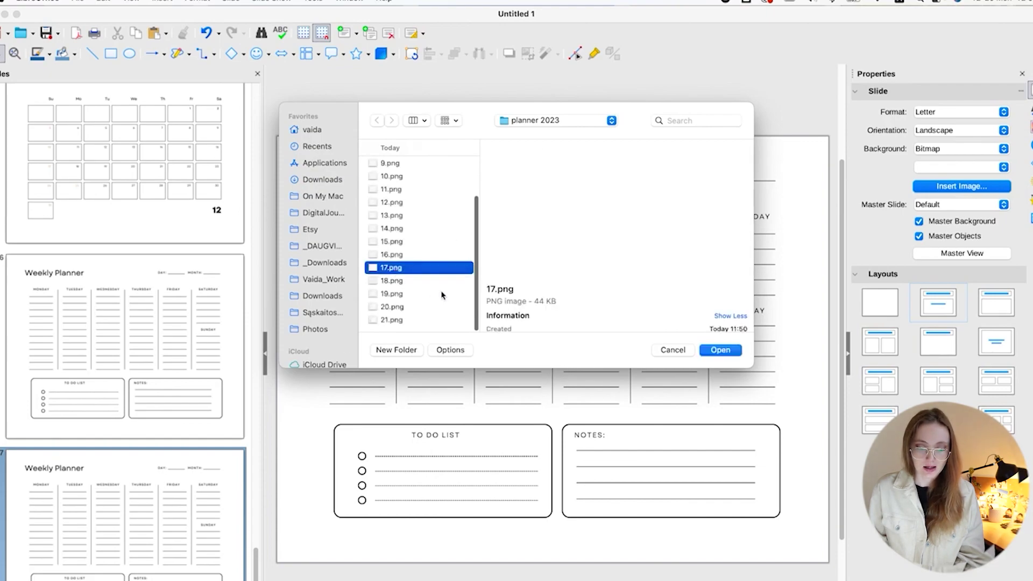
{"action": "left_click", "coordinate": [726, 351]}
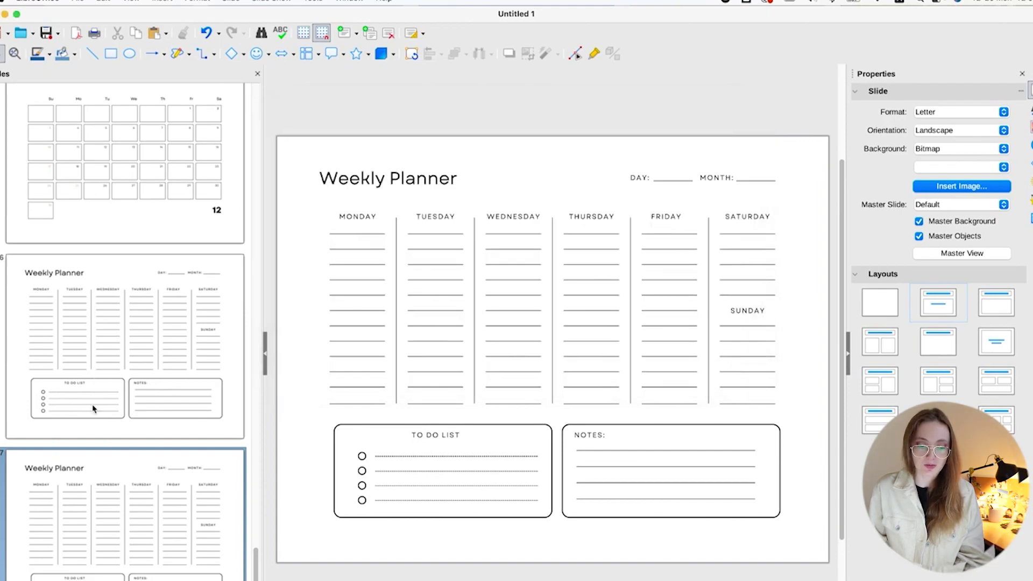
Step: Set the background image of the slide following the boxed weekly planner to its page PNG from the planner 2023 folder
{"action": "scroll", "coordinate": [162, 456], "scroll_direction": "down", "scroll_amount": 5}
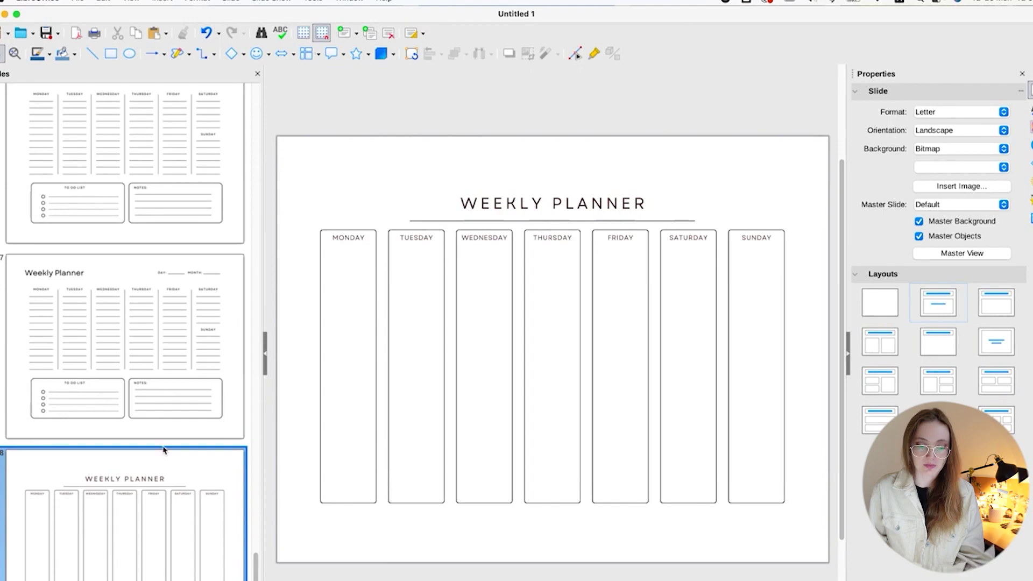
{"action": "left_click", "coordinate": [231, 475]}
{"action": "left_click", "coordinate": [950, 186]}
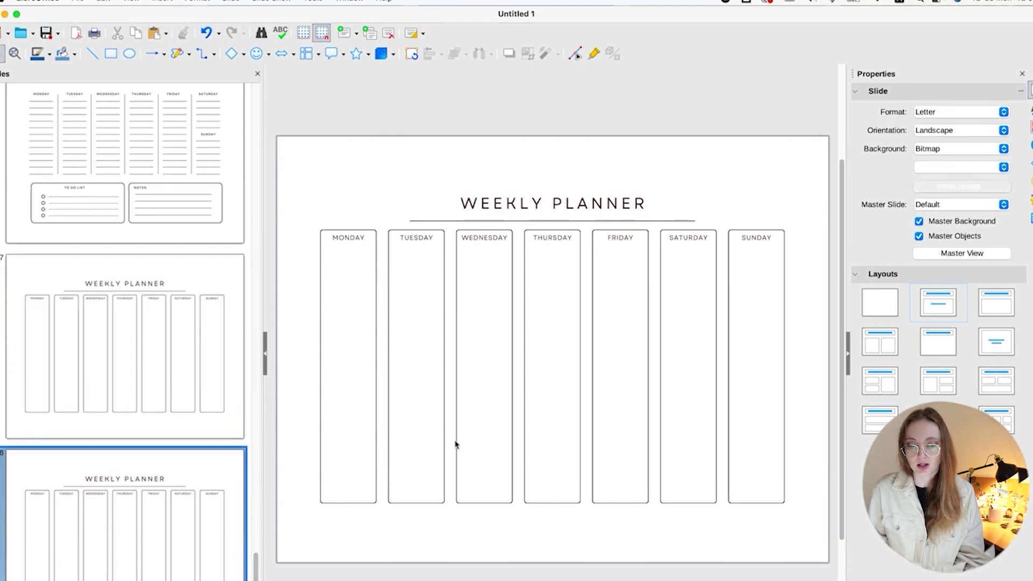
{"action": "scroll", "coordinate": [399, 306], "scroll_direction": "down", "scroll_amount": 4}
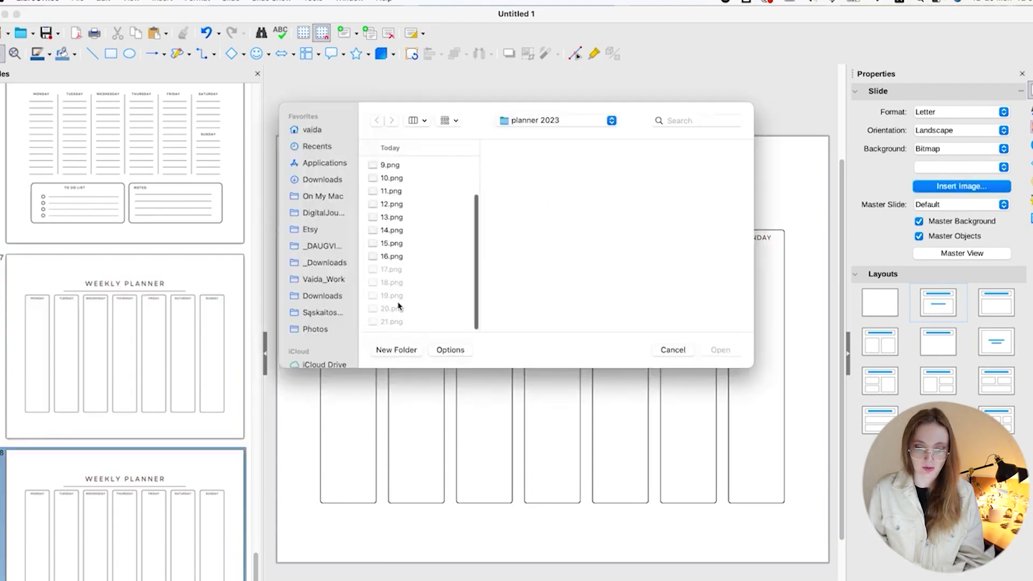
{"action": "left_click", "coordinate": [401, 297]}
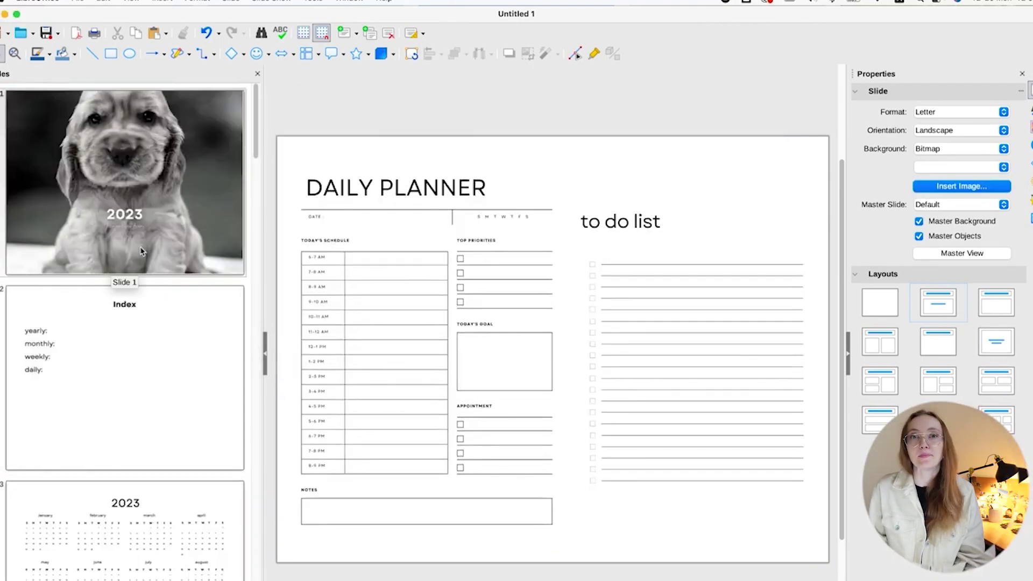
Step: On the Index slide, draw a rectangle beside "yearly:" and label it 2023
{"action": "scroll", "coordinate": [141, 250], "scroll_direction": "down", "scroll_amount": 5}
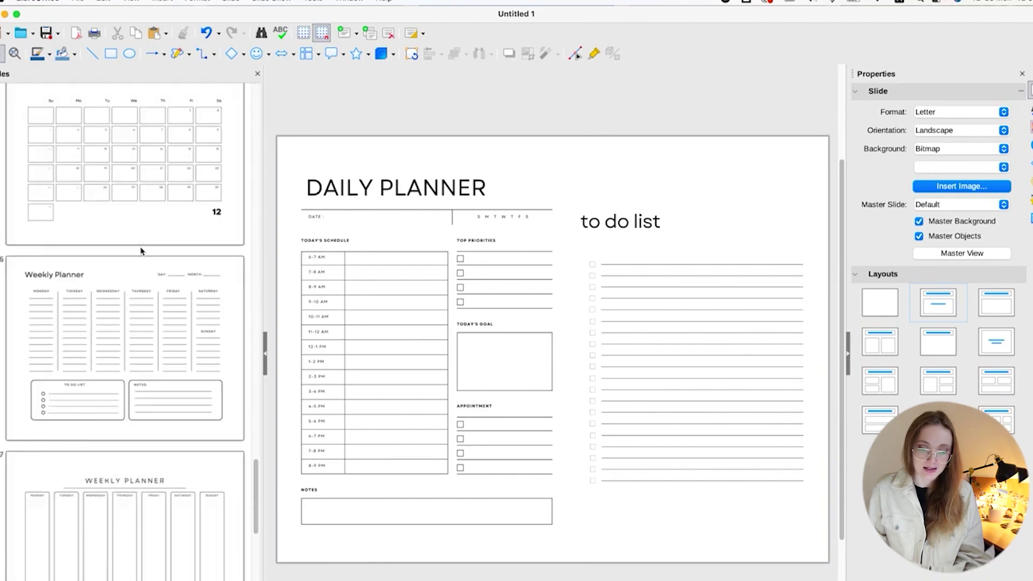
{"action": "scroll", "coordinate": [164, 442], "scroll_direction": "up", "scroll_amount": 5}
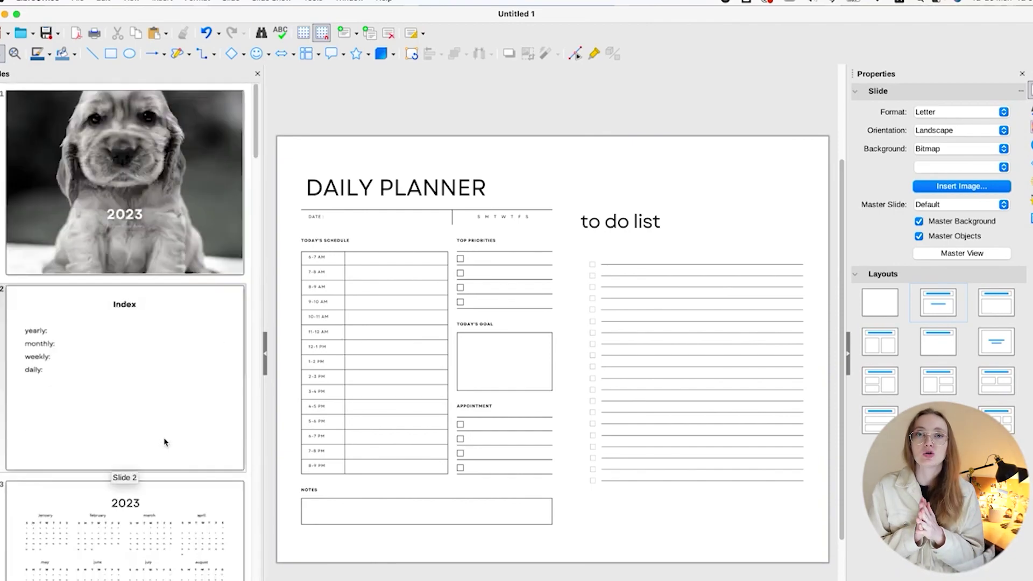
{"action": "left_click", "coordinate": [100, 380]}
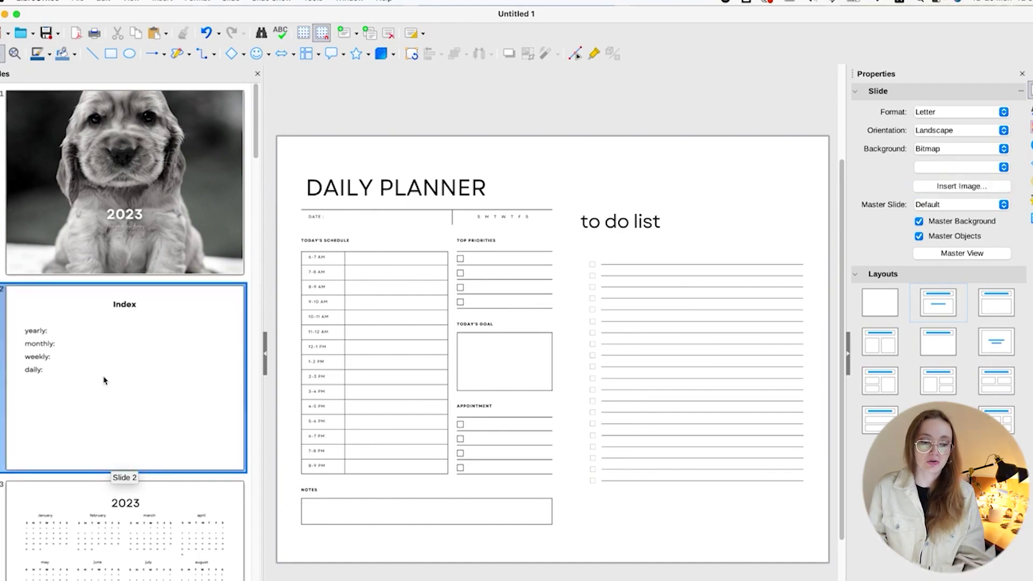
{"action": "left_click", "coordinate": [431, 237]}
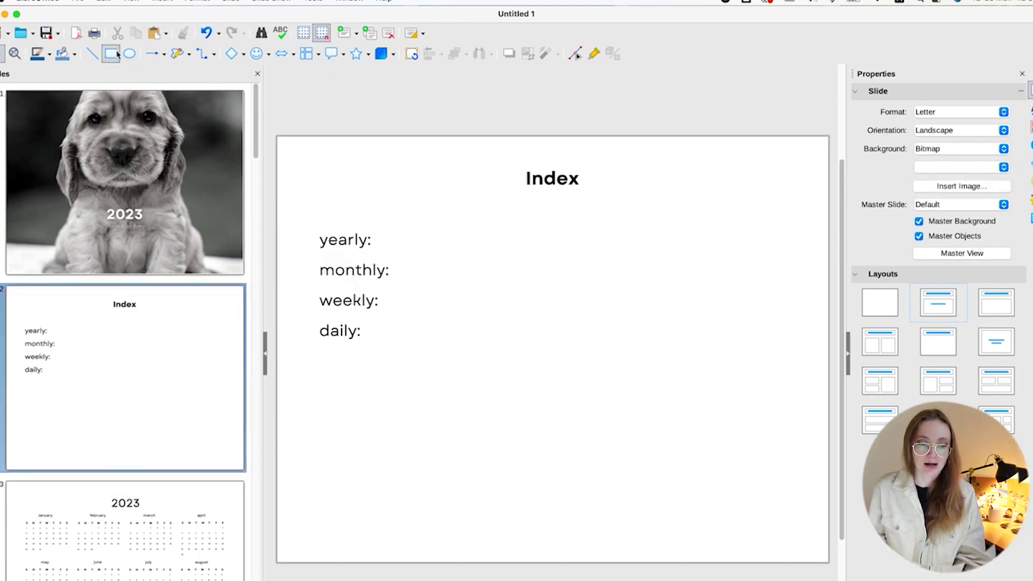
{"action": "left_click", "coordinate": [111, 53]}
{"action": "left_click_drag", "start_coordinate": [376, 225], "coordinate": [442, 253]}
{"action": "double_click", "coordinate": [414, 246]}
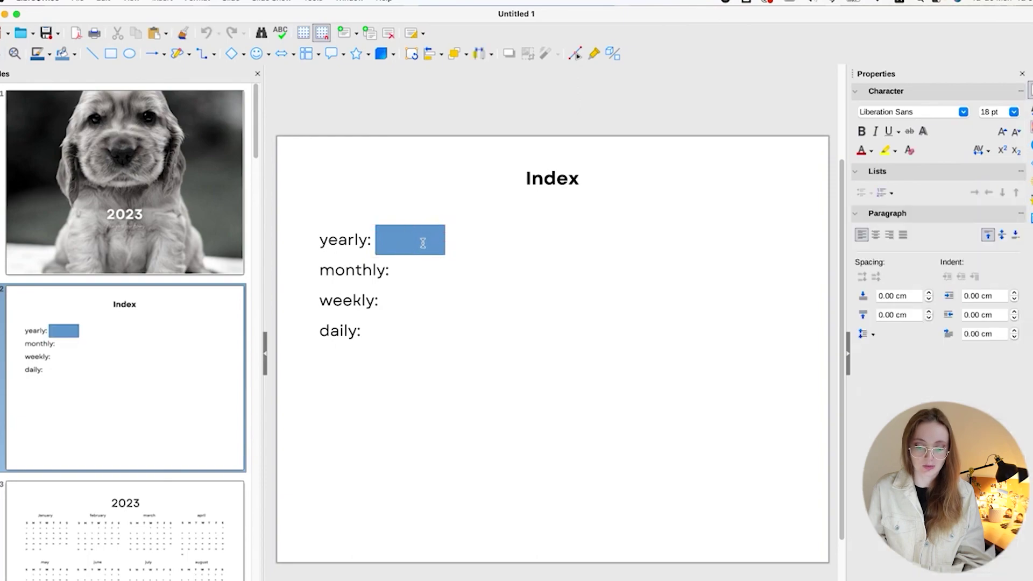
{"action": "type", "text": "2023"}
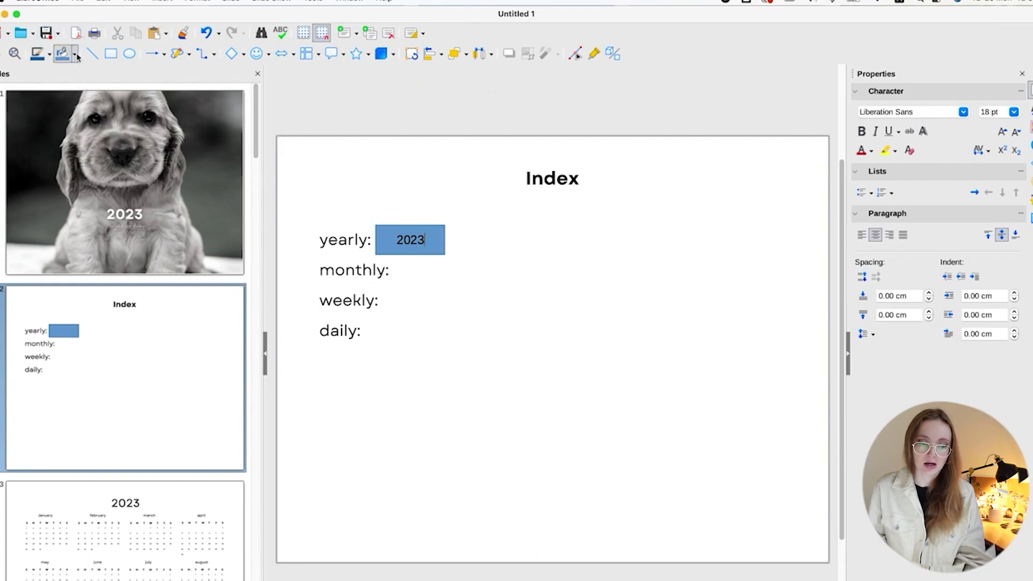
Step: Set the 2023 rectangle's fill to None and its line transparency to 100%
{"action": "left_click", "coordinate": [442, 226]}
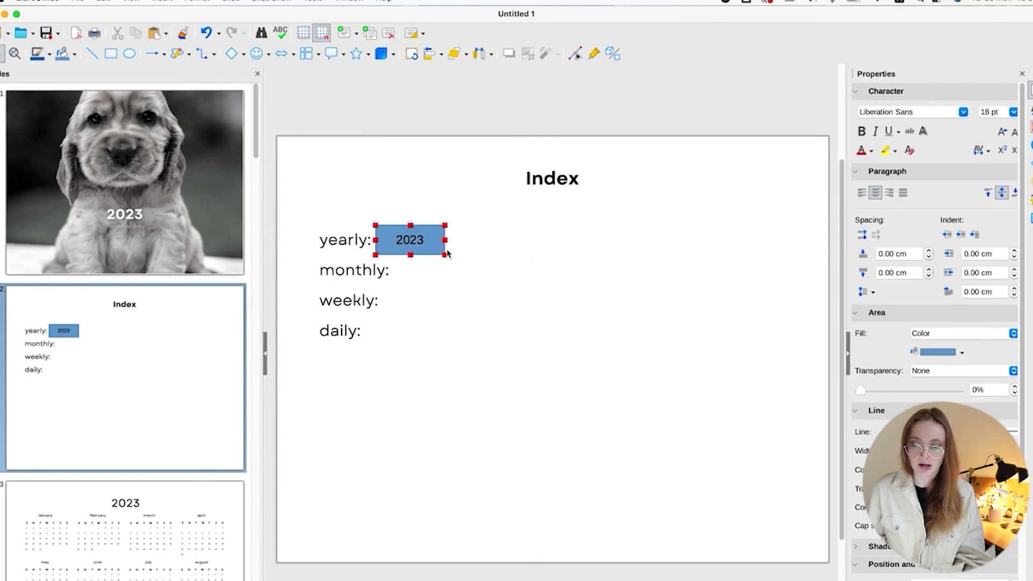
{"action": "left_click", "coordinate": [963, 353]}
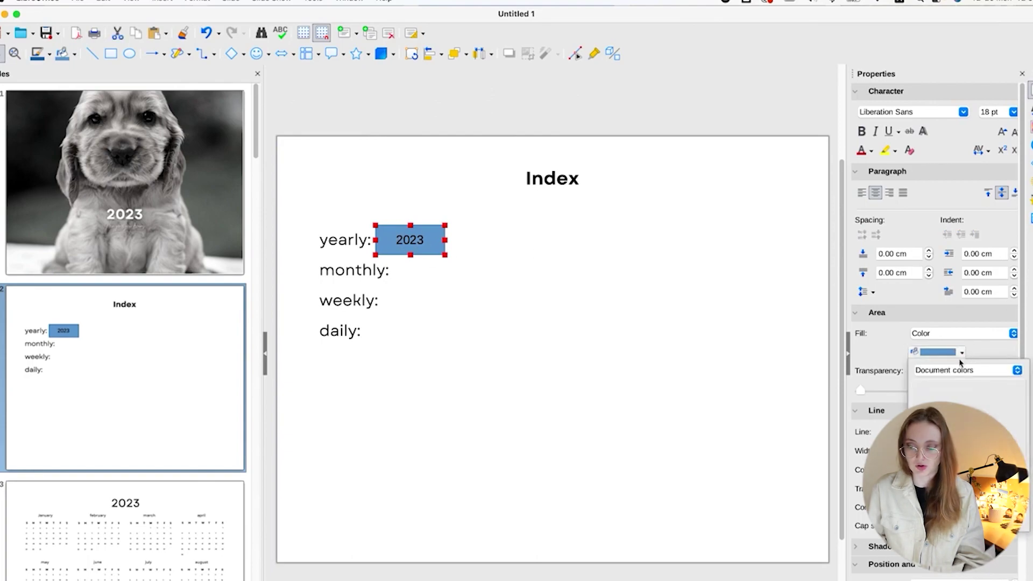
{"action": "left_click", "coordinate": [960, 333]}
{"action": "left_click", "coordinate": [931, 343]}
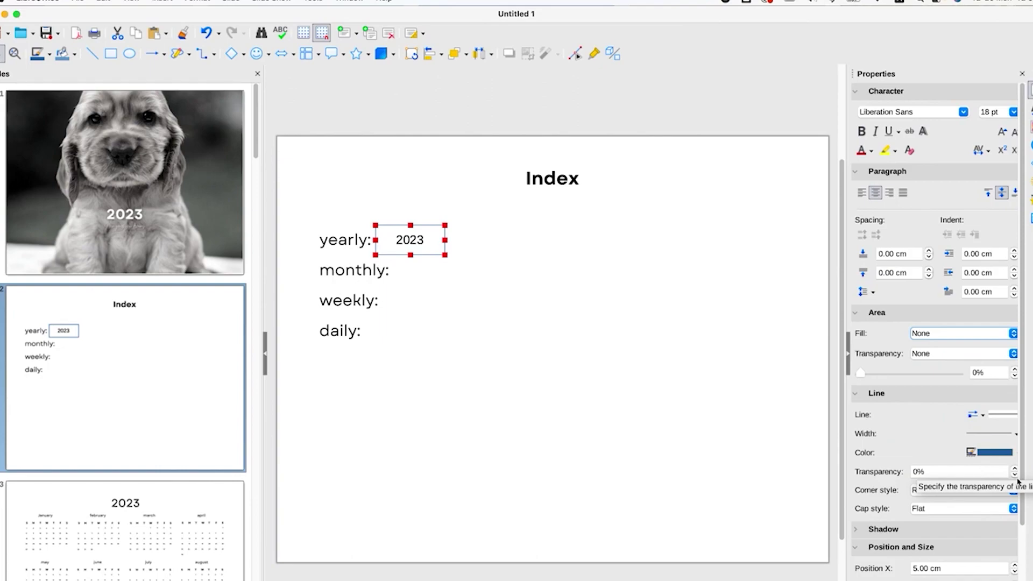
{"action": "left_click", "coordinate": [972, 473]}
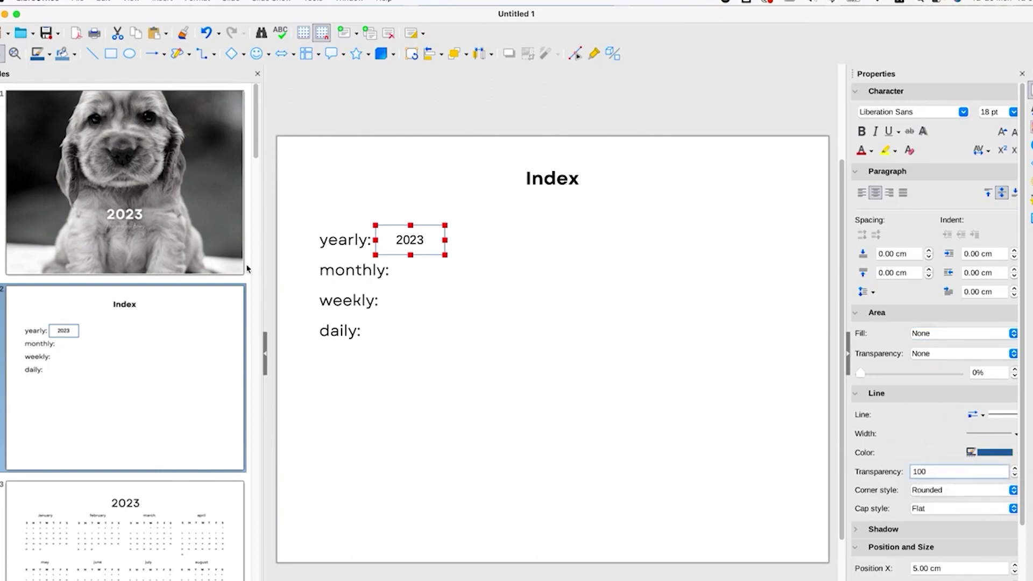
{"action": "left_click", "coordinate": [576, 276]}
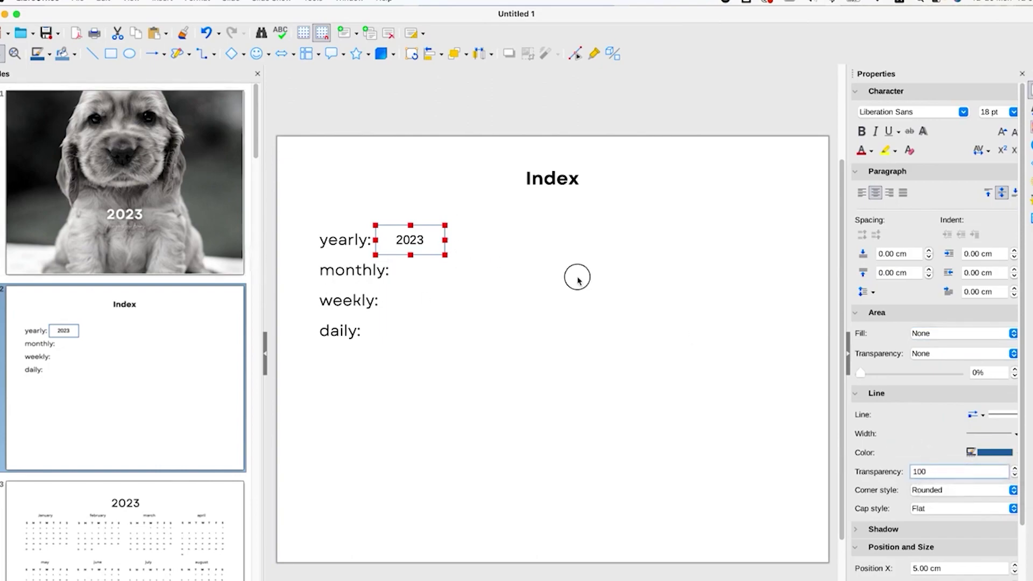
Step: Narrow the 2023 box to fit its text and nudge it closer to the "yearly:" label
{"action": "left_click", "coordinate": [437, 246]}
{"action": "left_click", "coordinate": [404, 239]}
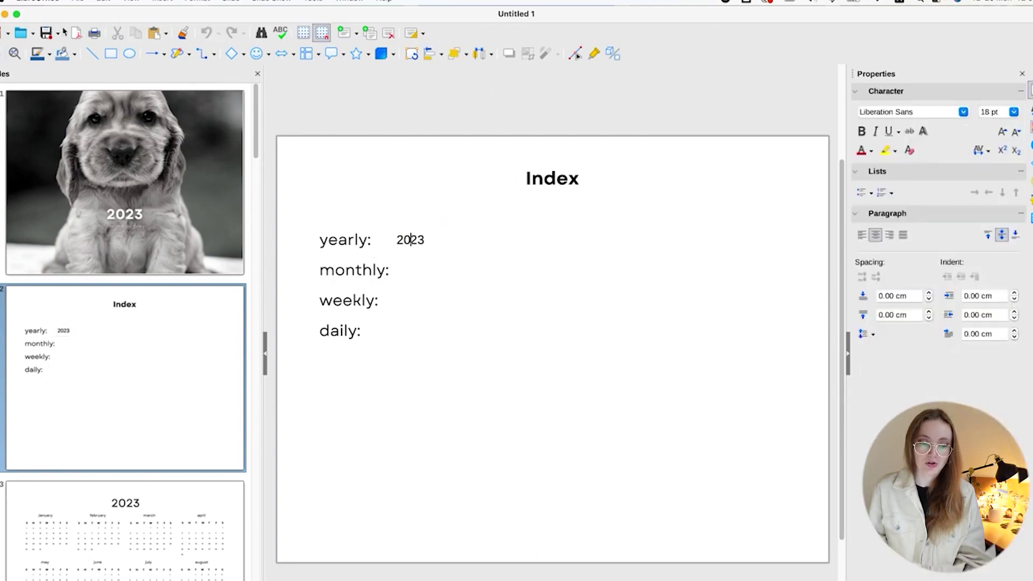
{"action": "left_click", "coordinate": [2, 56]}
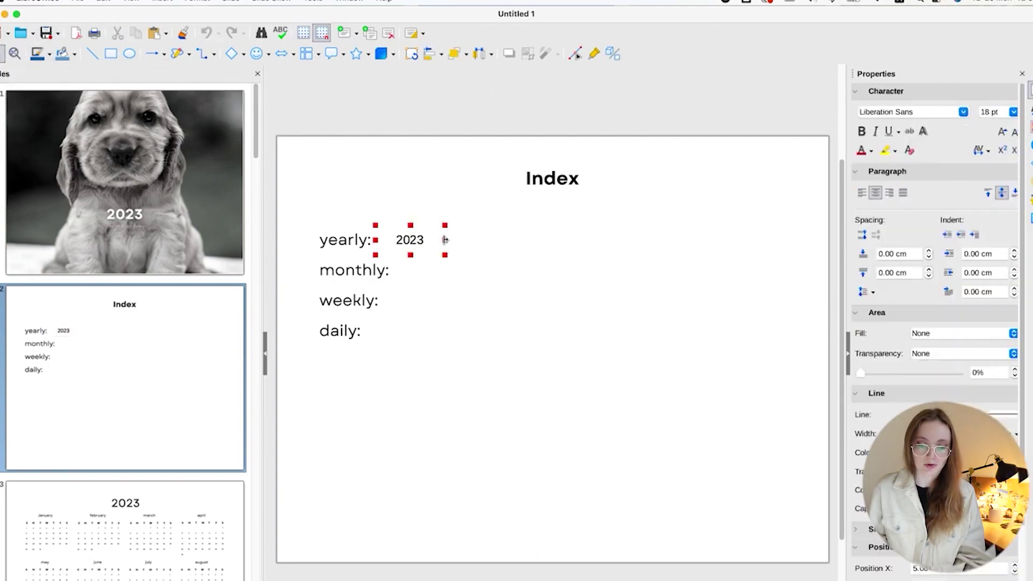
{"action": "left_click_drag", "start_coordinate": [445, 239], "coordinate": [417, 224]}
{"action": "key", "text": "Left"}
{"action": "key", "text": "Left"}
{"action": "key", "text": "Left"}
{"action": "key", "text": "Left"}
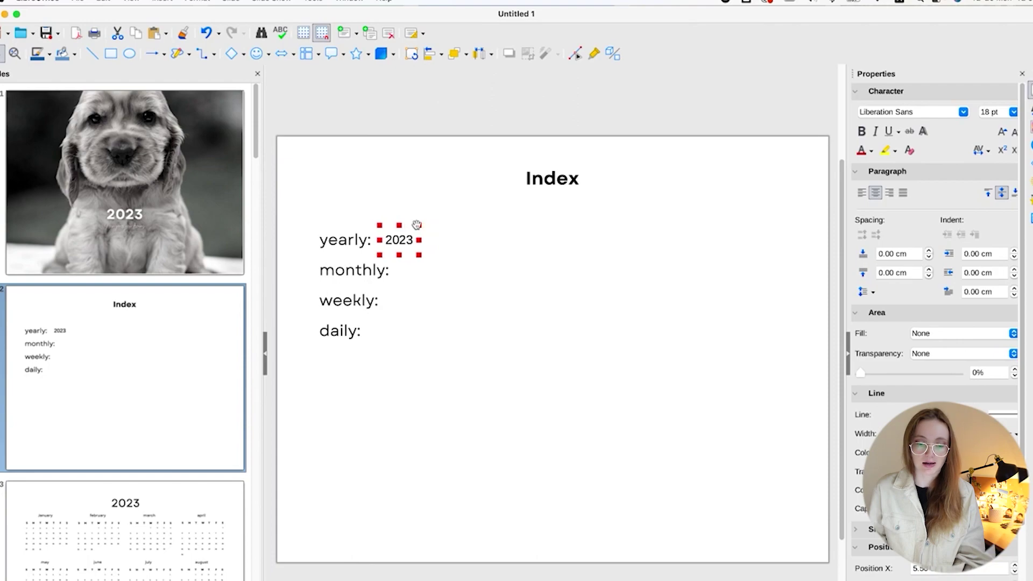
Step: Duplicate the 2023 box and place the copy beside "monthly:"
{"action": "key", "text": "super+c"}
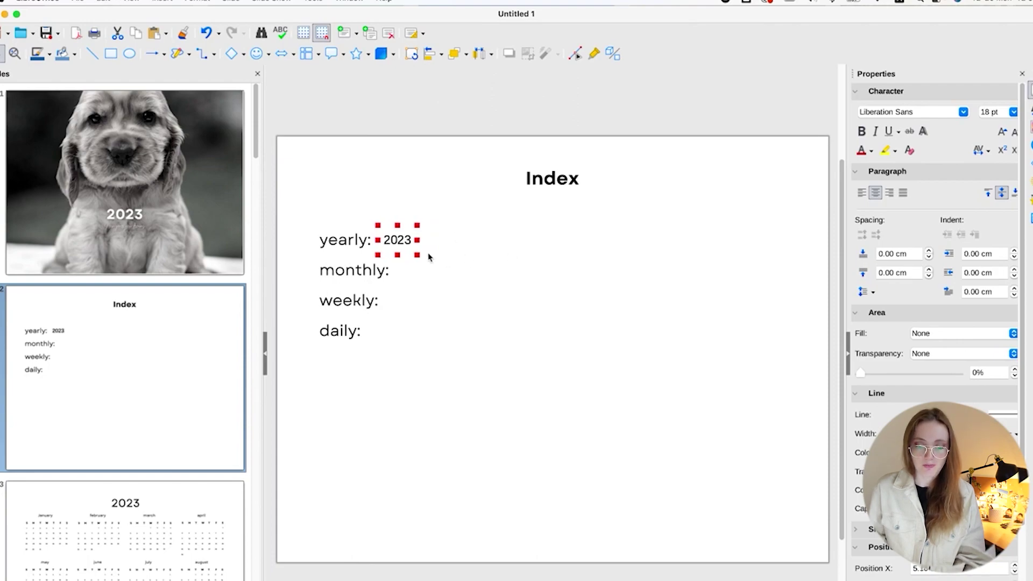
{"action": "key", "text": "super+v"}
{"action": "left_click_drag", "start_coordinate": [407, 254], "coordinate": [429, 290]}
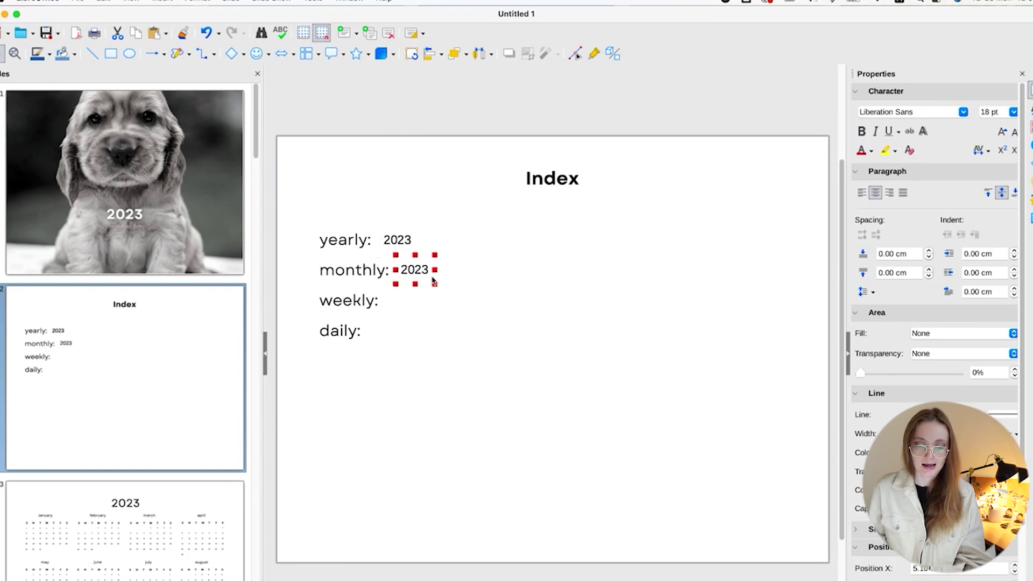
Step: Replace the text of the box beside "monthly:" with the month numbers 01 to 12
{"action": "left_click", "coordinate": [418, 269]}
{"action": "type", "text": "01"}
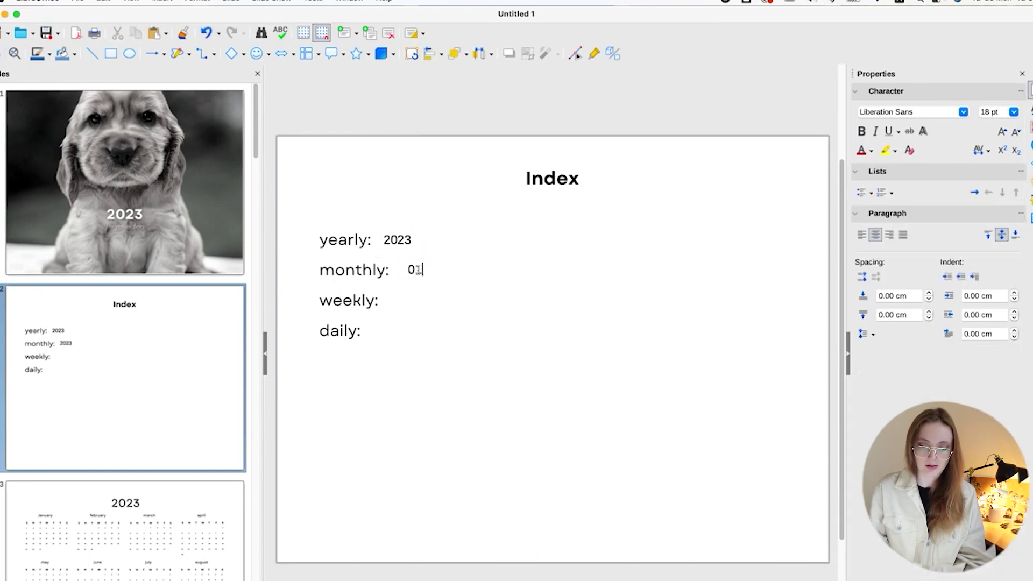
{"action": "key", "text": "Return"}
{"action": "type", "text": "02"}
{"action": "key", "text": "Return"}
{"action": "type", "text": "03"}
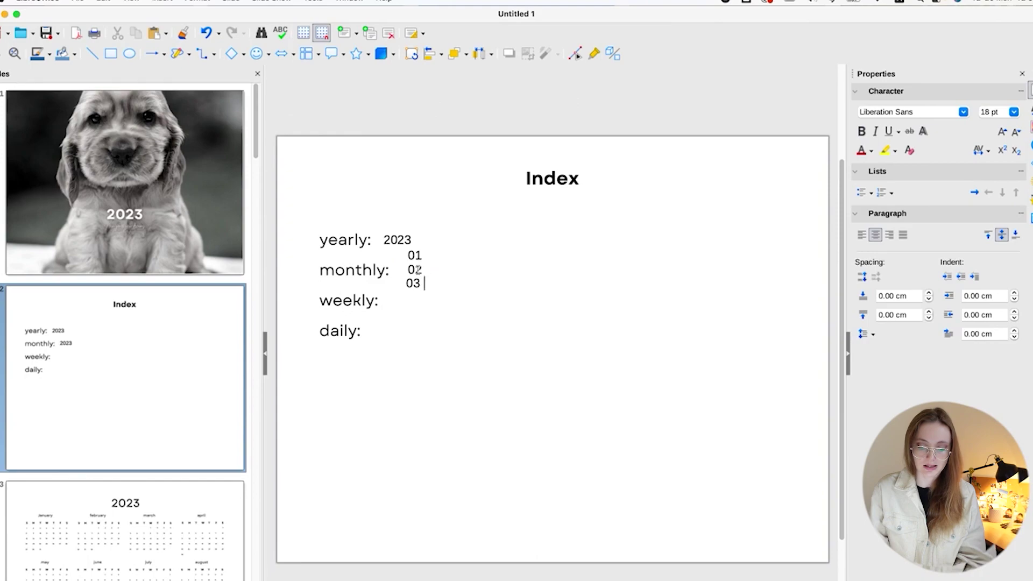
{"action": "key", "text": "Return"}
{"action": "type", "text": "04 05 06 07 08 09 10 11 12"}
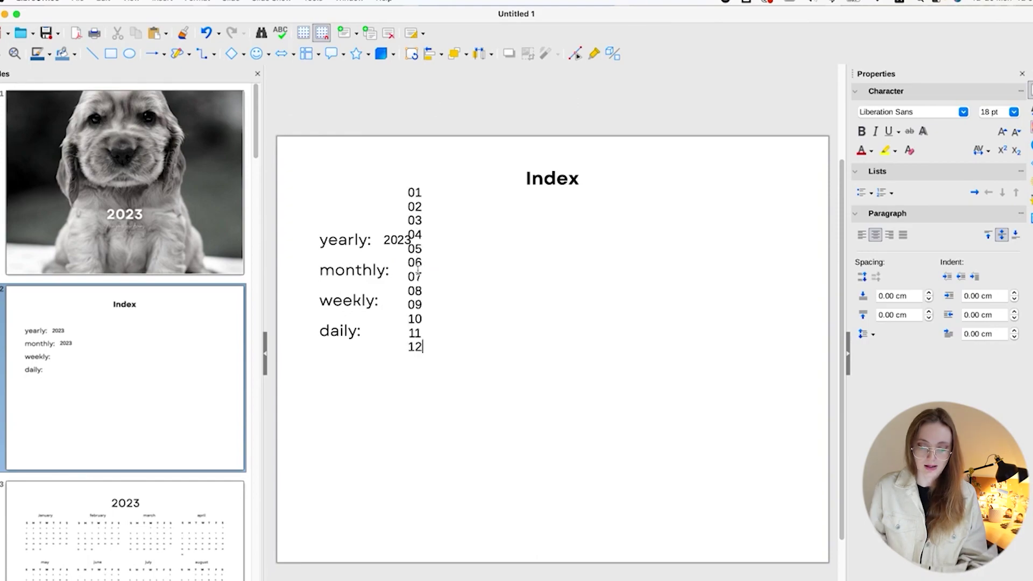
{"action": "key", "text": "Escape"}
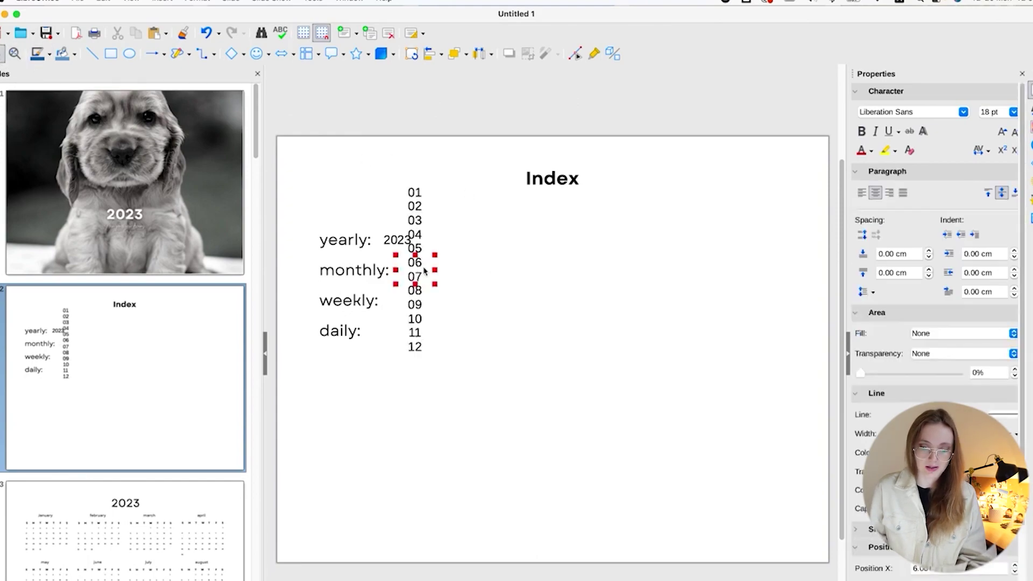
Step: Widen the month numbers box to near the slide's right edge and left-align its text
{"action": "left_click_drag", "start_coordinate": [437, 270], "coordinate": [800, 269]}
{"action": "left_click", "coordinate": [861, 192]}
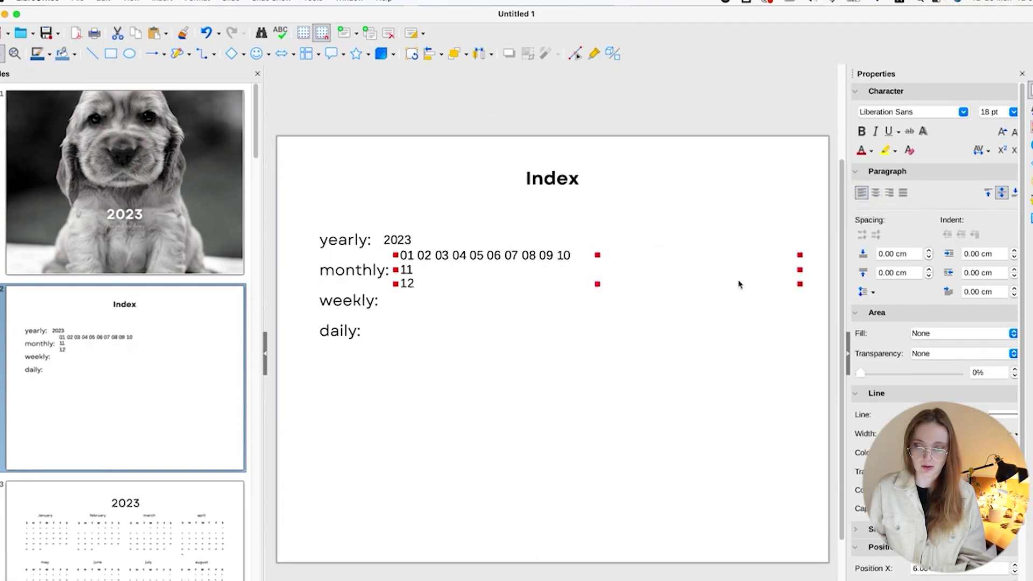
{"action": "left_click", "coordinate": [449, 281]}
Step: Remove the line breaks before 11 and 12 so all month numbers sit on one line
{"action": "double_click", "coordinate": [407, 270]}
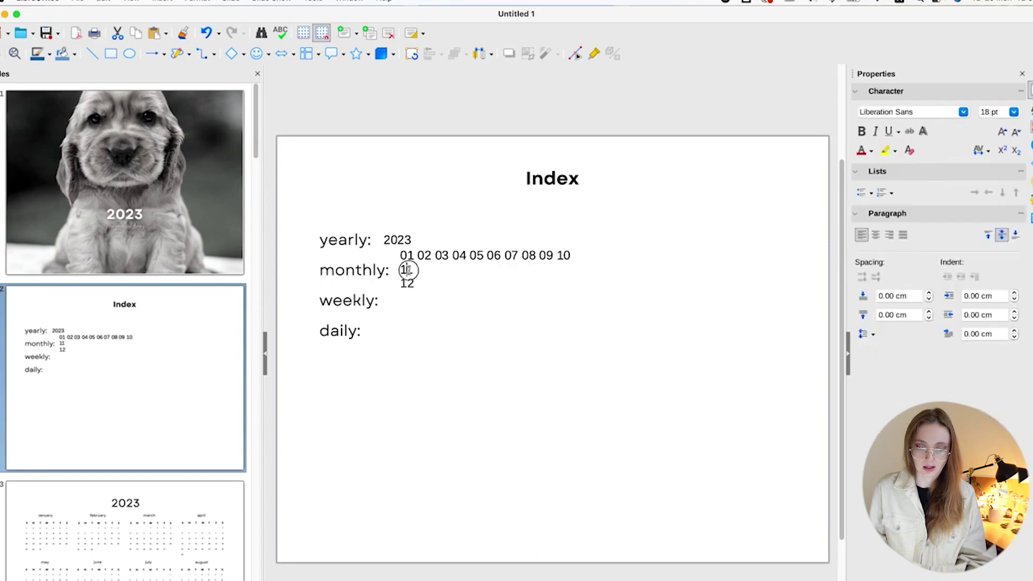
{"action": "key", "text": "Left"}
{"action": "key", "text": "BackSpace"}
{"action": "key", "text": "Right"}
{"action": "key", "text": "Right"}
{"action": "key", "text": "Right"}
{"action": "key", "text": "BackSpace"}
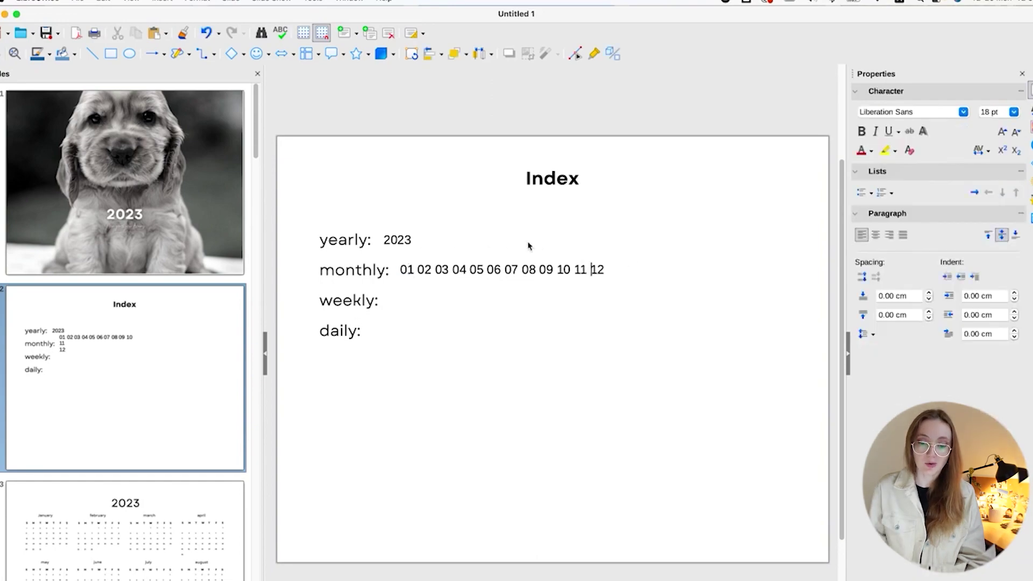
Step: Set the month numbers' font color to black and clear their highlighting color
{"action": "triple_click", "coordinate": [473, 268]}
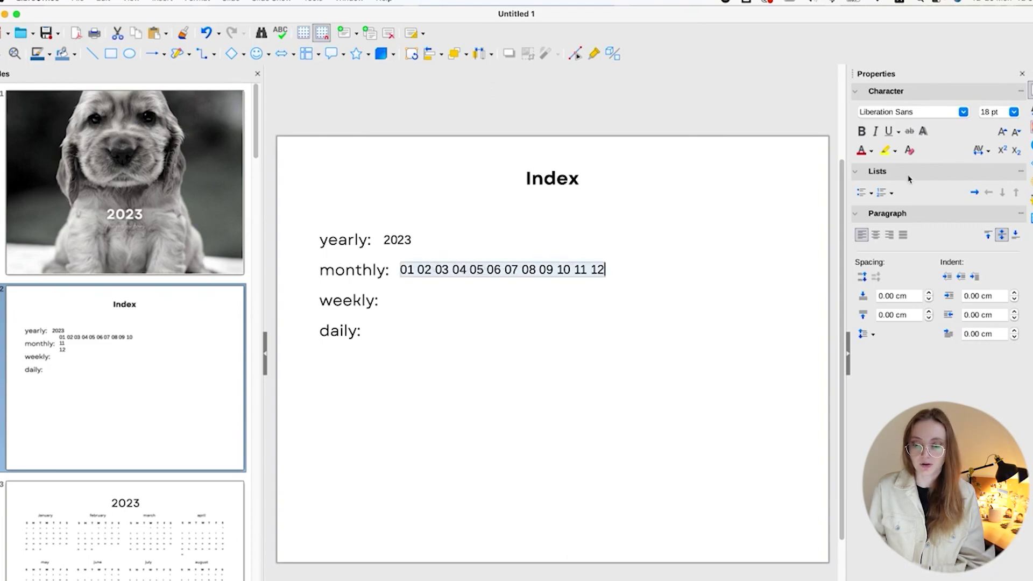
{"action": "left_click", "coordinate": [872, 151]}
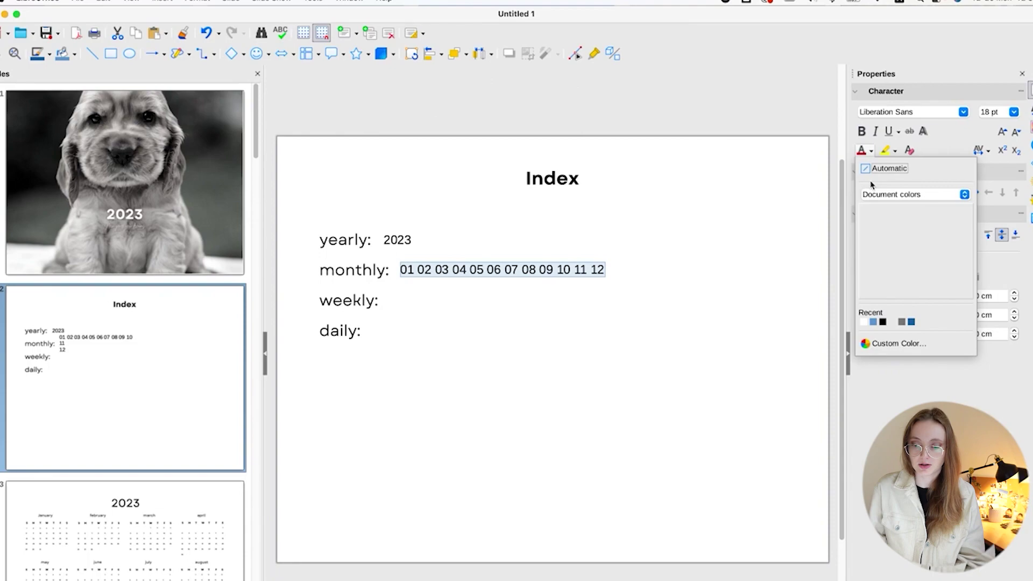
{"action": "left_click", "coordinate": [883, 322]}
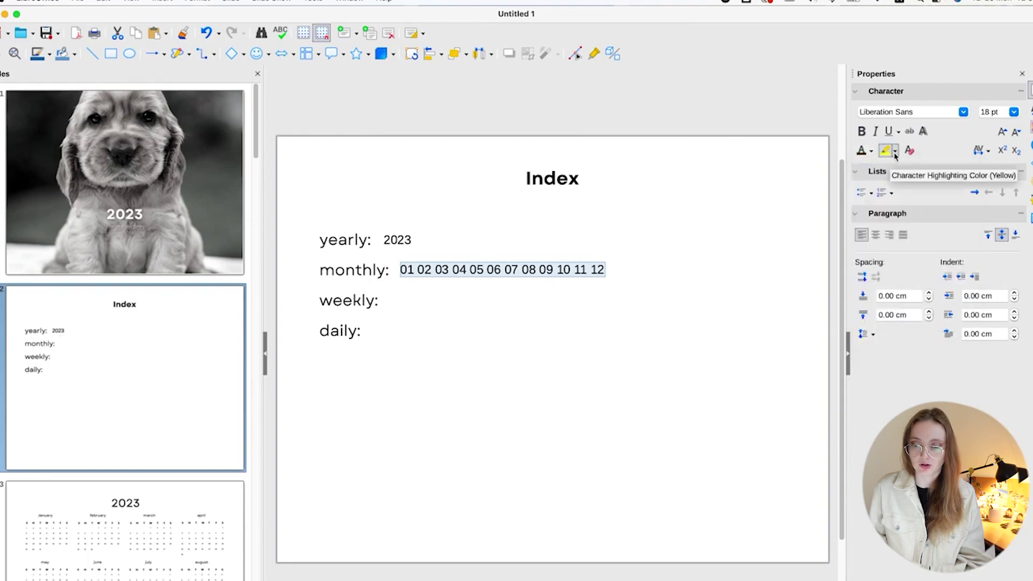
{"action": "left_click", "coordinate": [895, 151]}
{"action": "left_click", "coordinate": [897, 171]}
{"action": "left_click", "coordinate": [4, 53]}
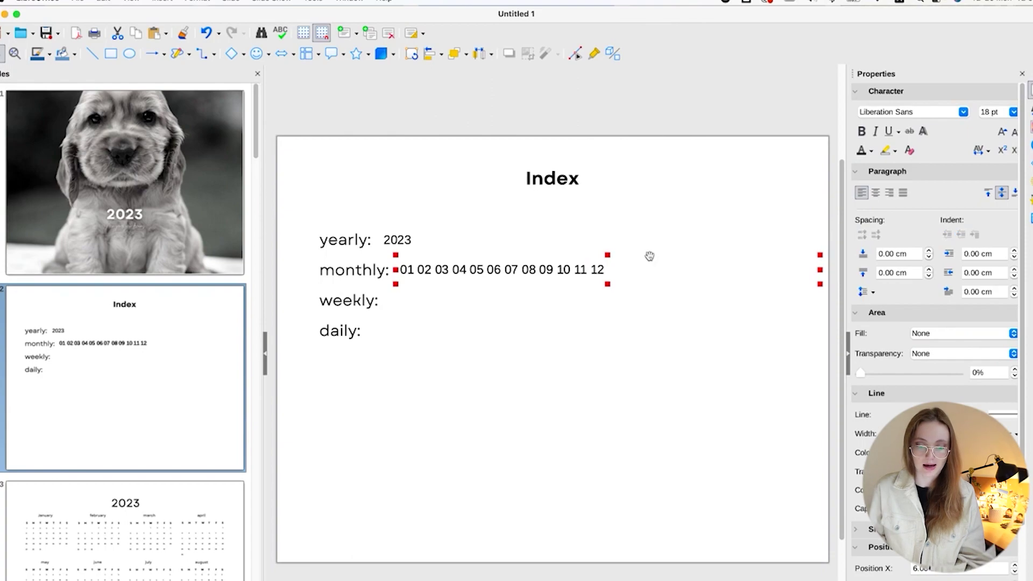
Step: Duplicate the month numbers box, move the copy beside "weekly:" and narrow it to just past its text
{"action": "key", "text": "ctrl+c"}
{"action": "key", "text": "ctrl+v"}
{"action": "key", "text": "Down"}
{"action": "key", "text": "Down"}
{"action": "key", "text": "Down"}
{"action": "key", "text": "Down"}
{"action": "key", "text": "Down"}
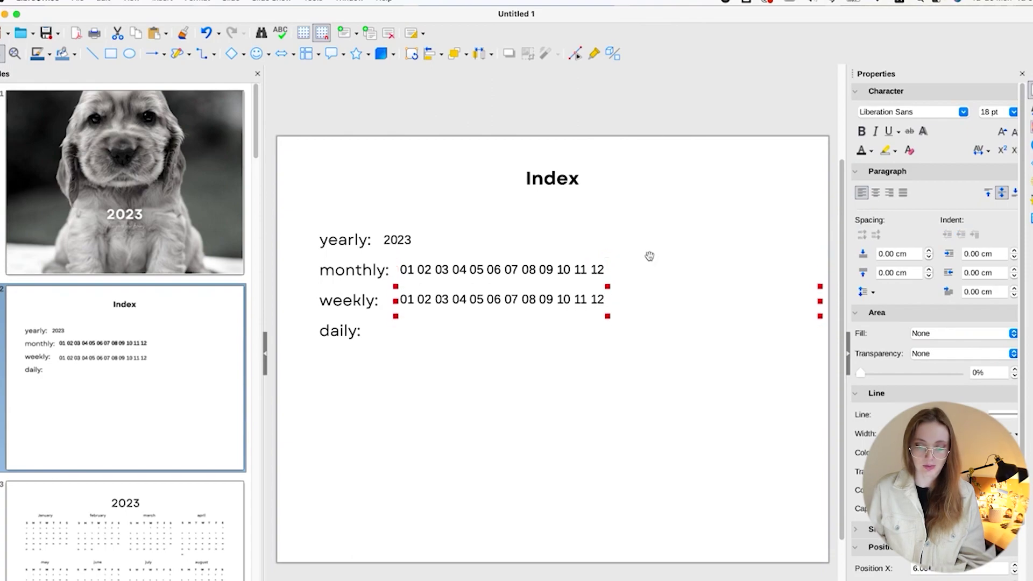
{"action": "left_click_drag", "start_coordinate": [820, 300], "coordinate": [632, 298]}
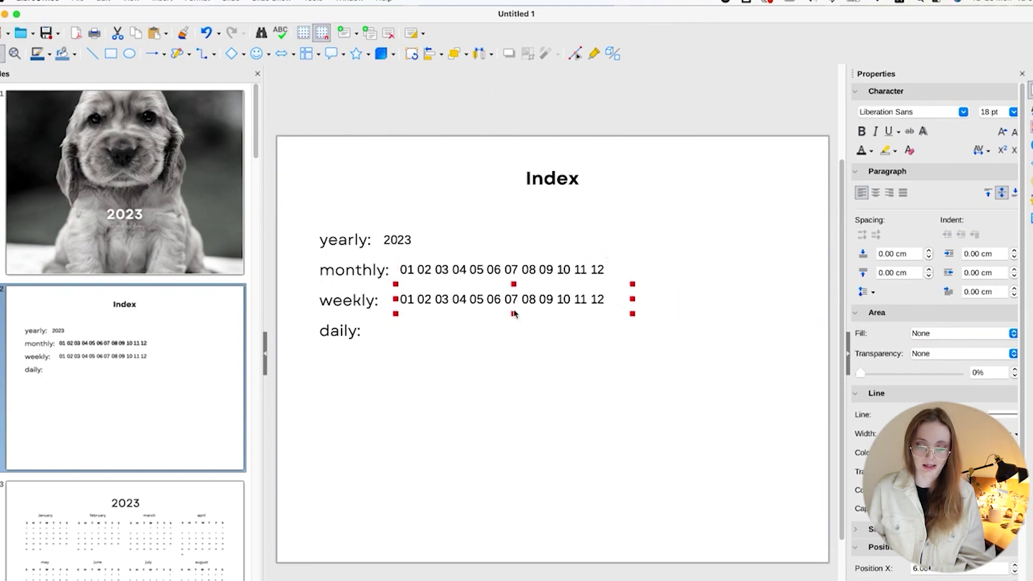
Step: Replace the text of the box beside "weekly:" with "layout #1, layout #2"
{"action": "triple_click", "coordinate": [512, 299]}
{"action": "type", "text": "Layour"}
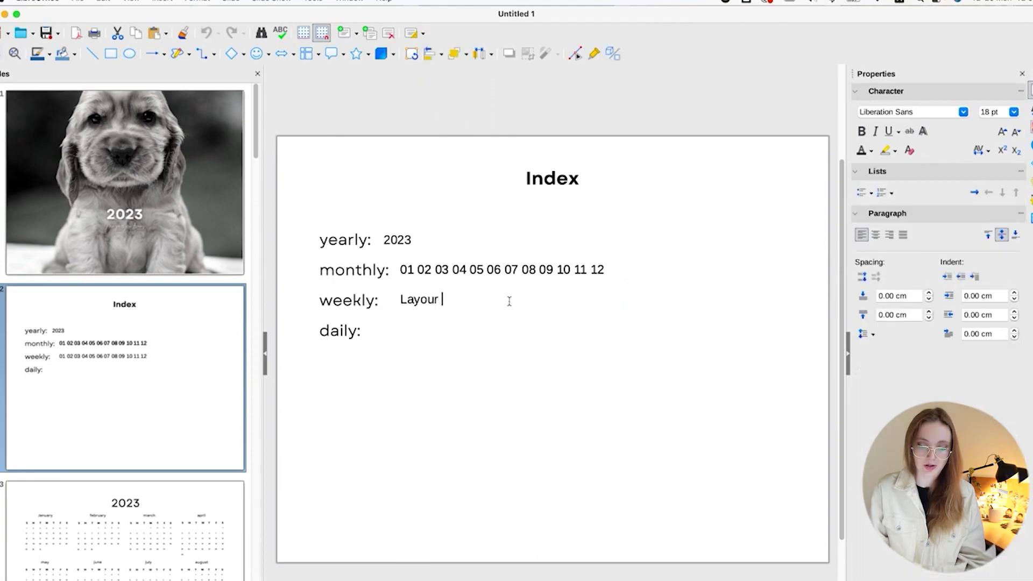
{"action": "key", "text": "BackSpace"}
{"action": "type", "text": "#"}
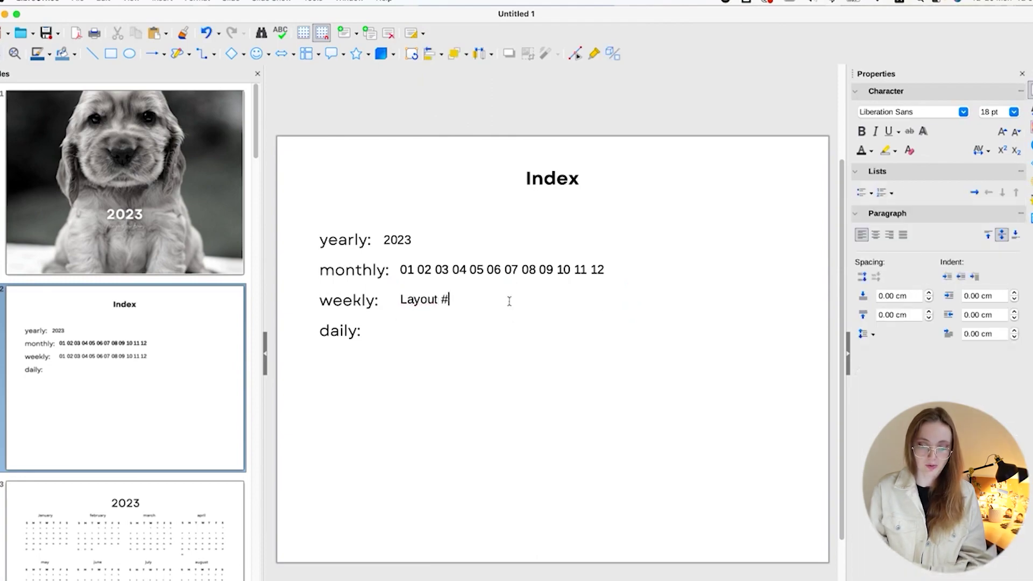
{"action": "type", "text": "1, layout "}
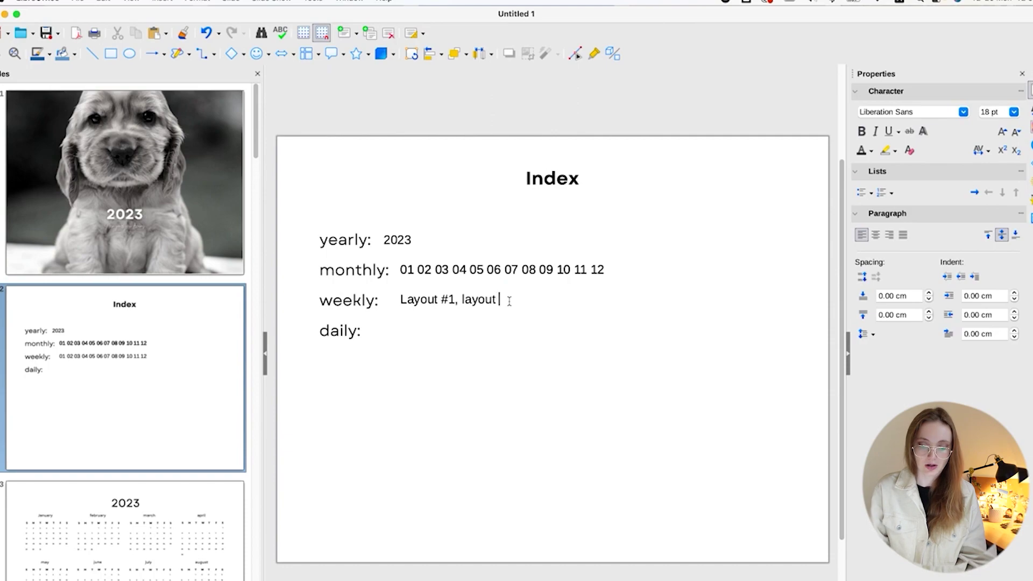
{"action": "type", "text": "#2"}
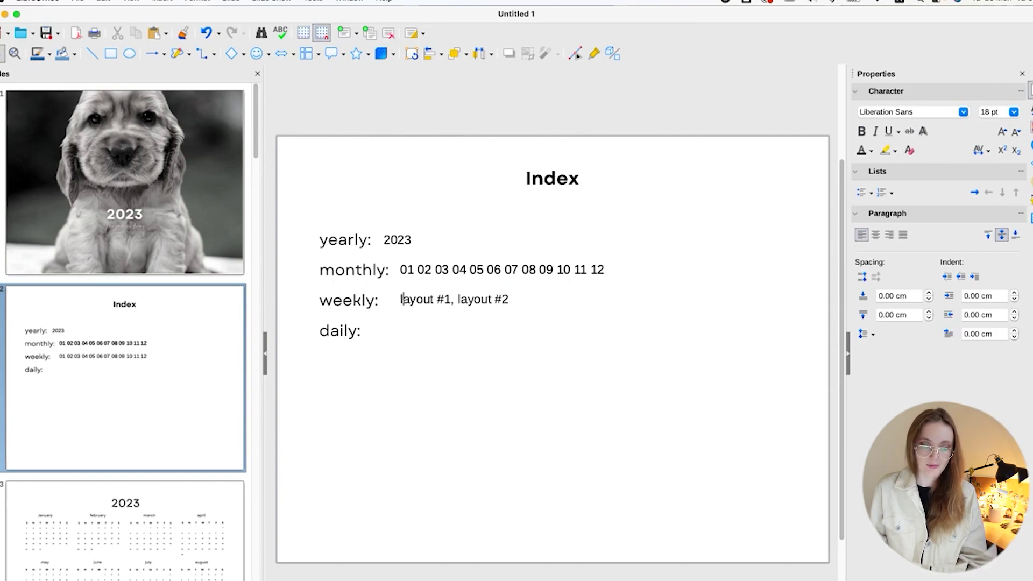
{"action": "key", "text": "Escape"}
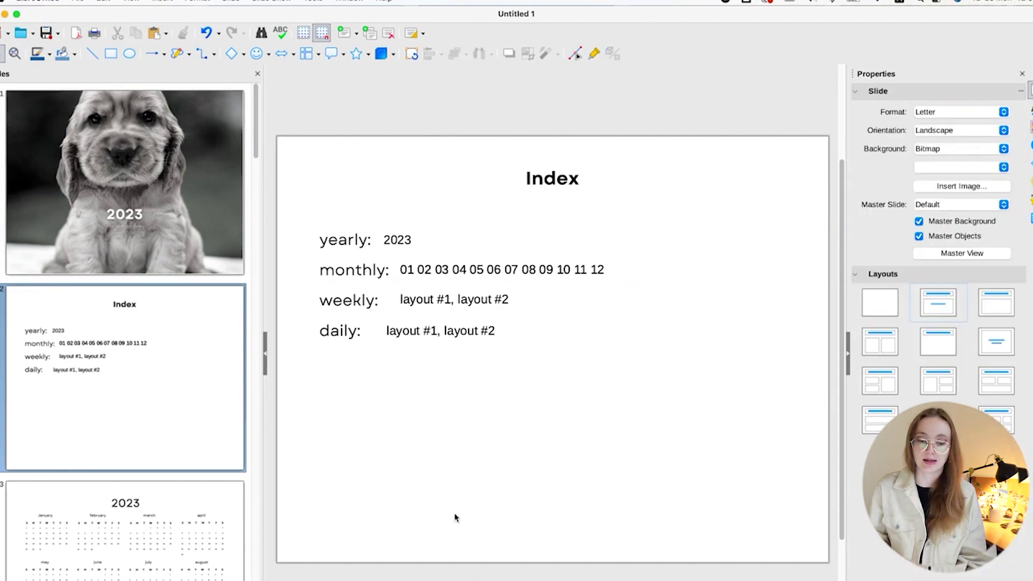
Step: Hyperlink the "2023" entry beside "yearly:" to Slide 3 of this document and clear its highlighting color
{"action": "left_click", "coordinate": [403, 237]}
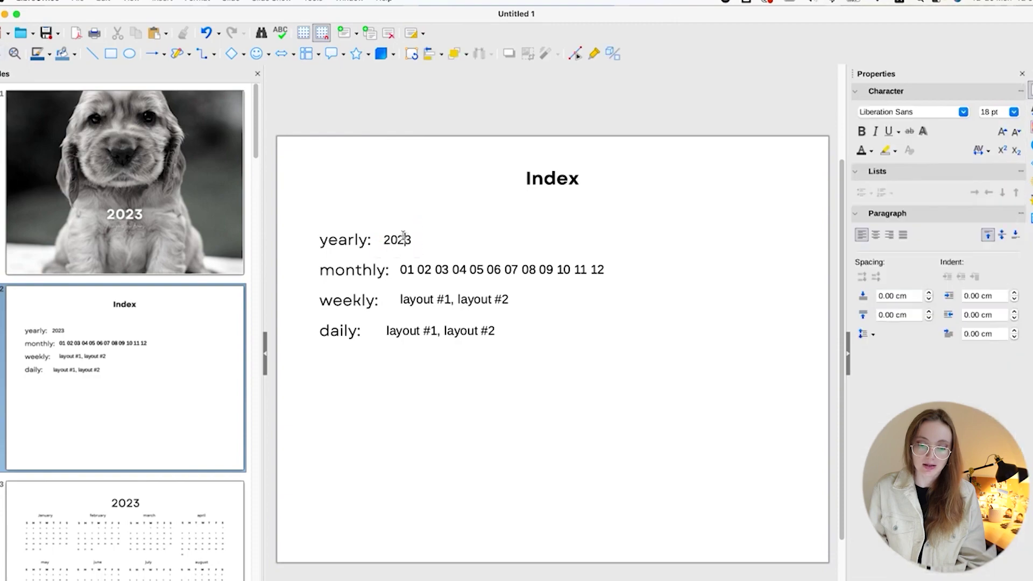
{"action": "double_click", "coordinate": [397, 239]}
{"action": "left_click", "coordinate": [168, 2]}
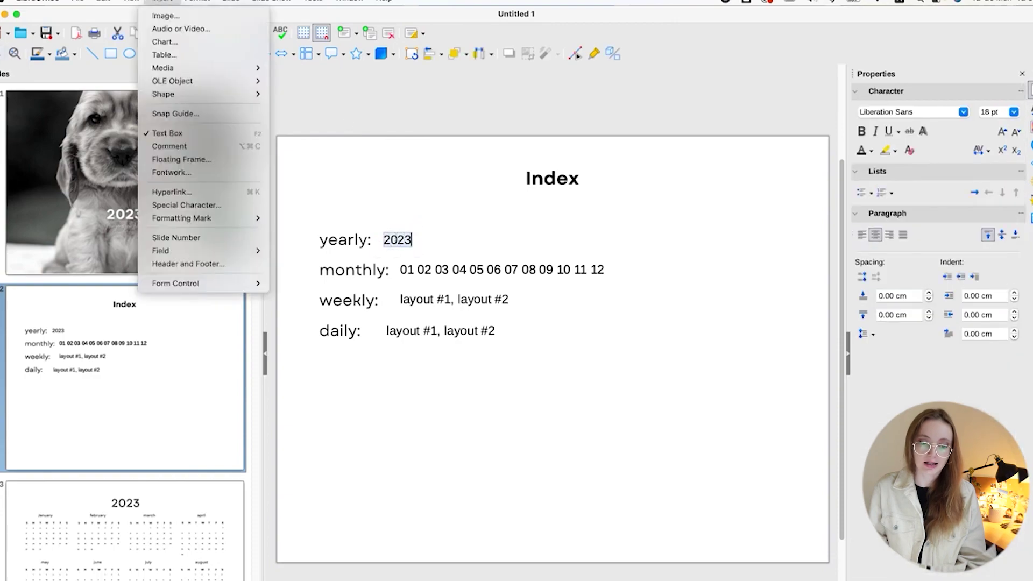
{"action": "left_click", "coordinate": [171, 192]}
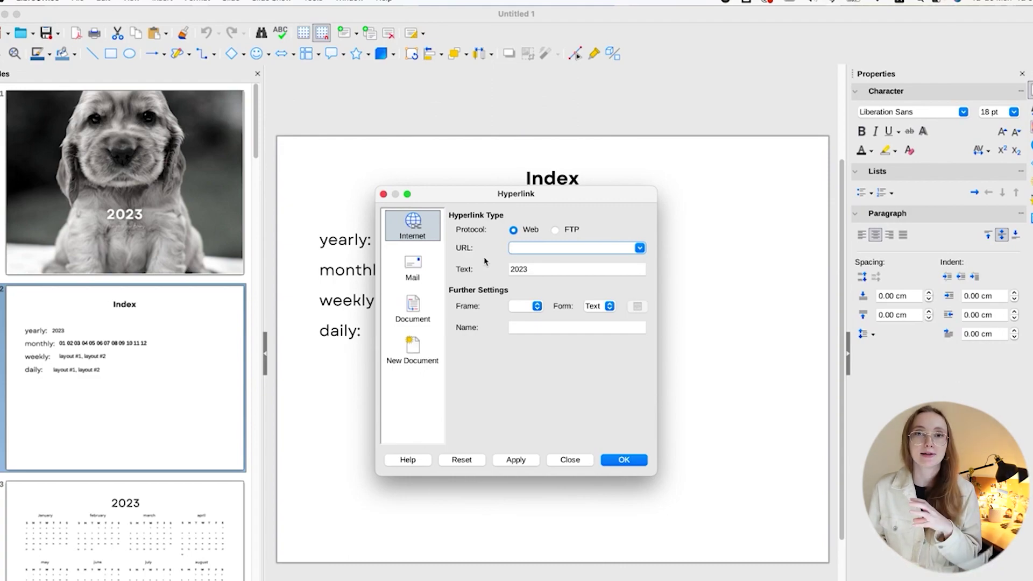
{"action": "left_click", "coordinate": [413, 309]}
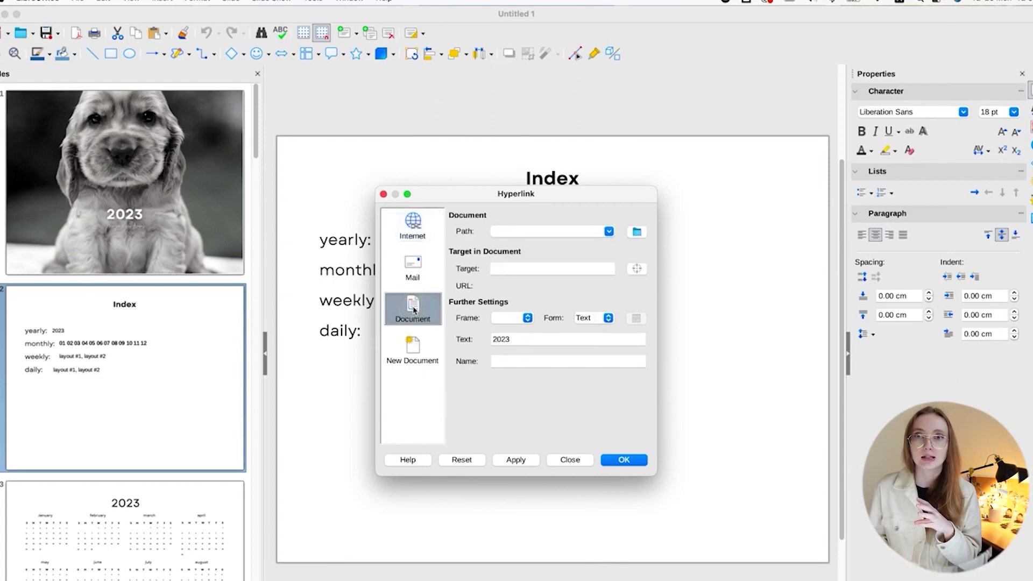
{"action": "left_click", "coordinate": [637, 270]}
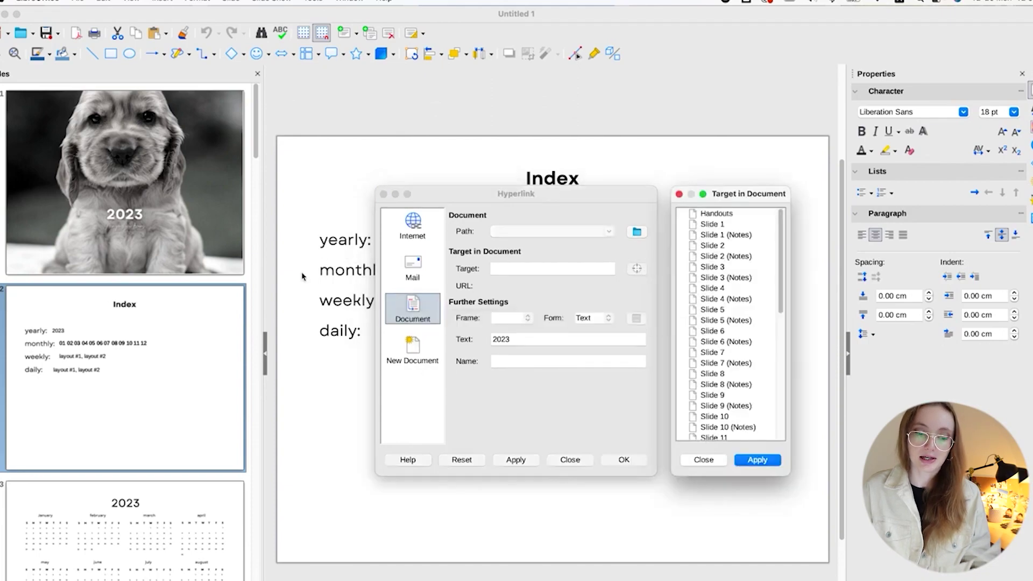
{"action": "left_click", "coordinate": [735, 267]}
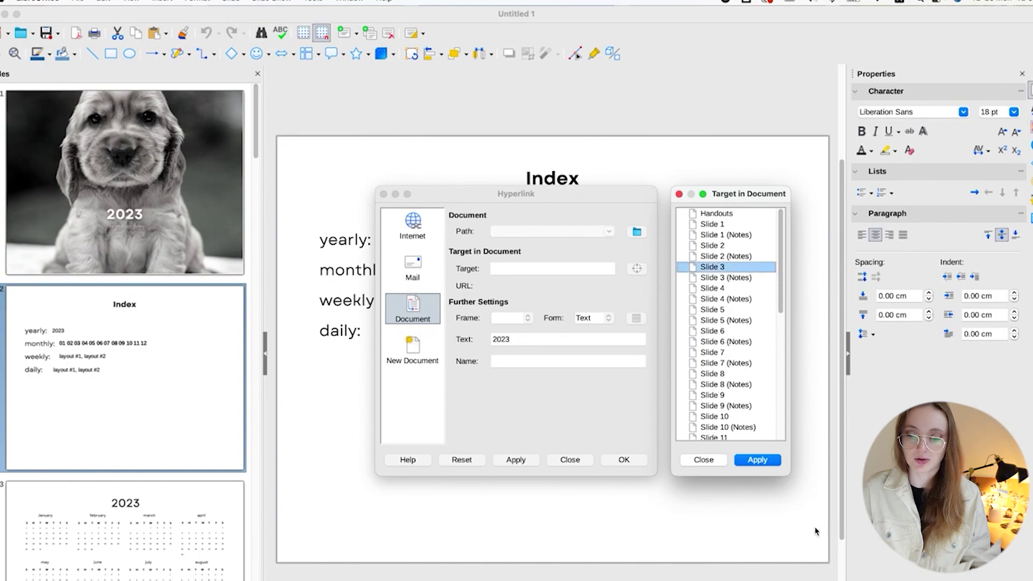
{"action": "left_click", "coordinate": [763, 462]}
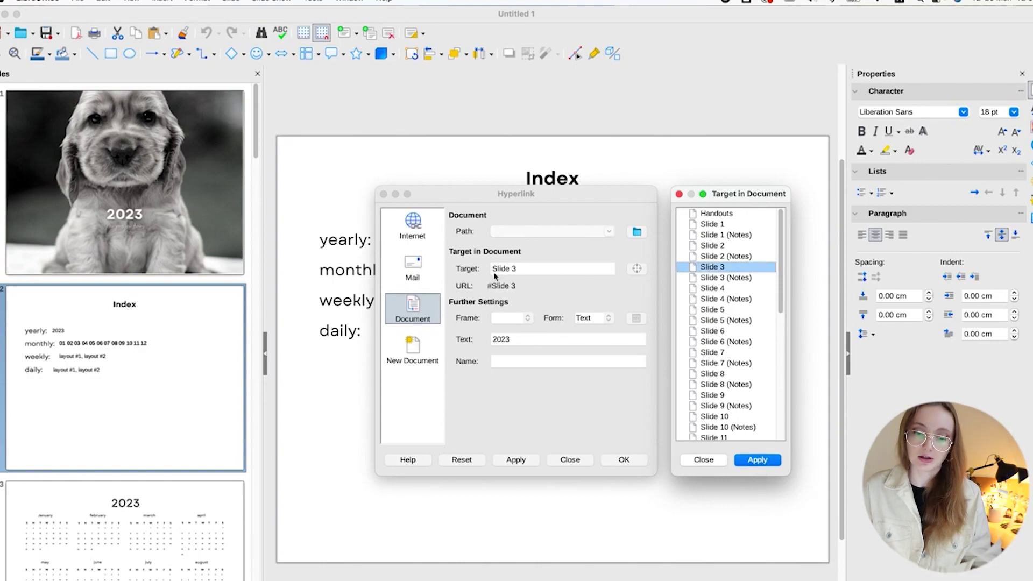
{"action": "left_click", "coordinate": [624, 460]}
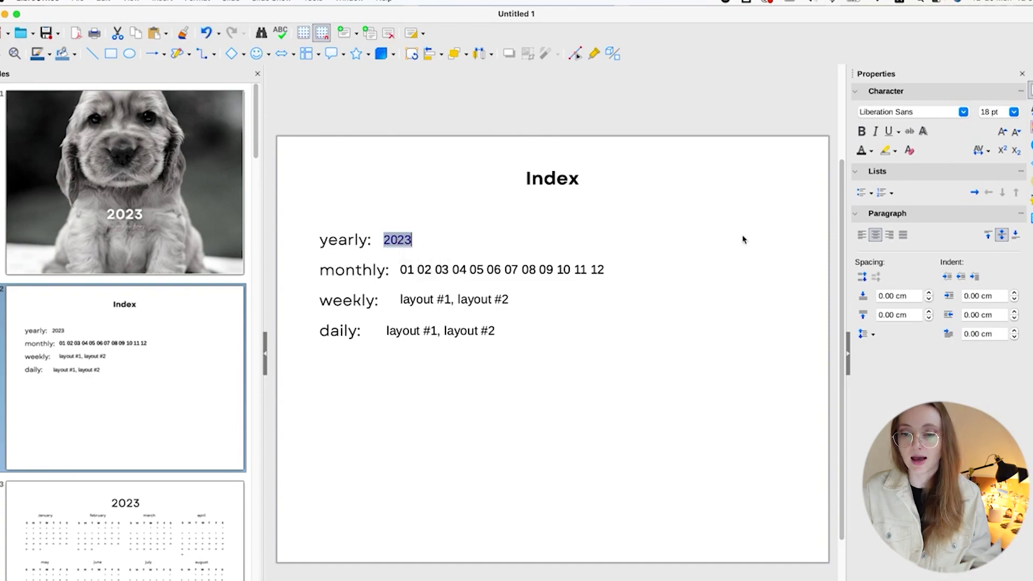
{"action": "left_click", "coordinate": [887, 151]}
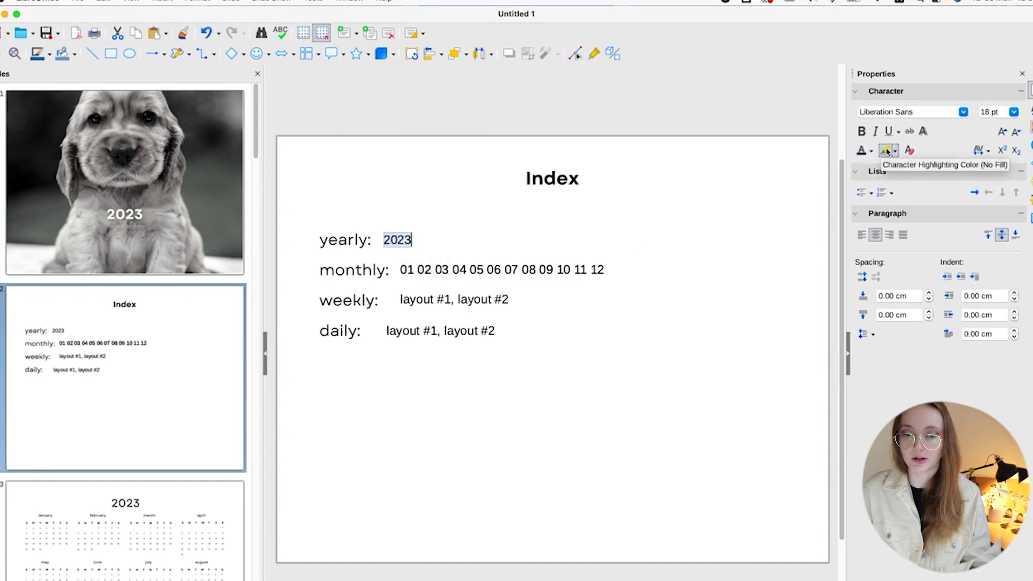
Step: Hyperlink month number 01 beside "monthly:" to its calendar page, Slide 4, as a target in this document
{"action": "left_click", "coordinate": [409, 270]}
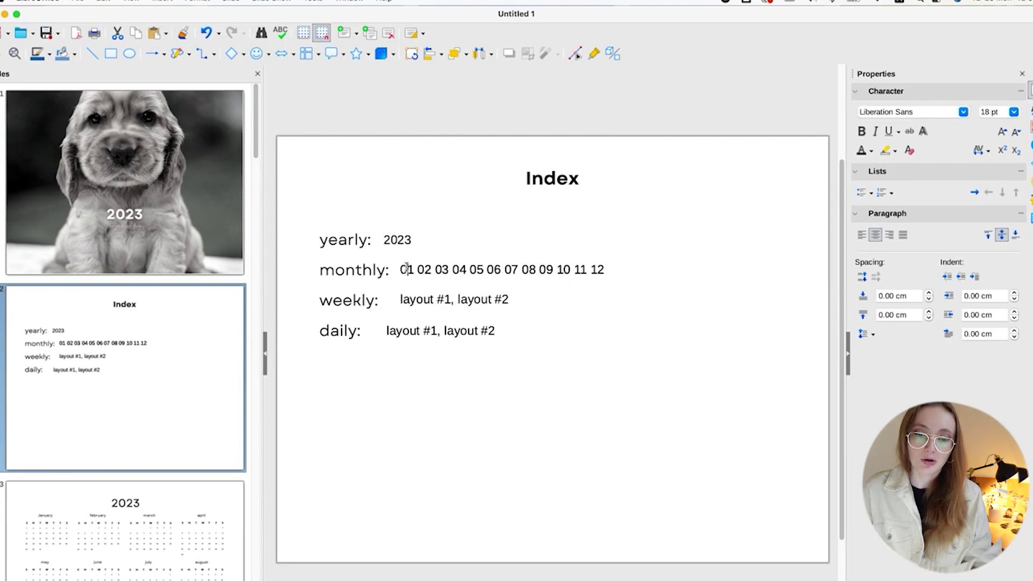
{"action": "double_click", "coordinate": [408, 270]}
{"action": "scroll", "coordinate": [164, 364], "scroll_direction": "down", "scroll_amount": 10}
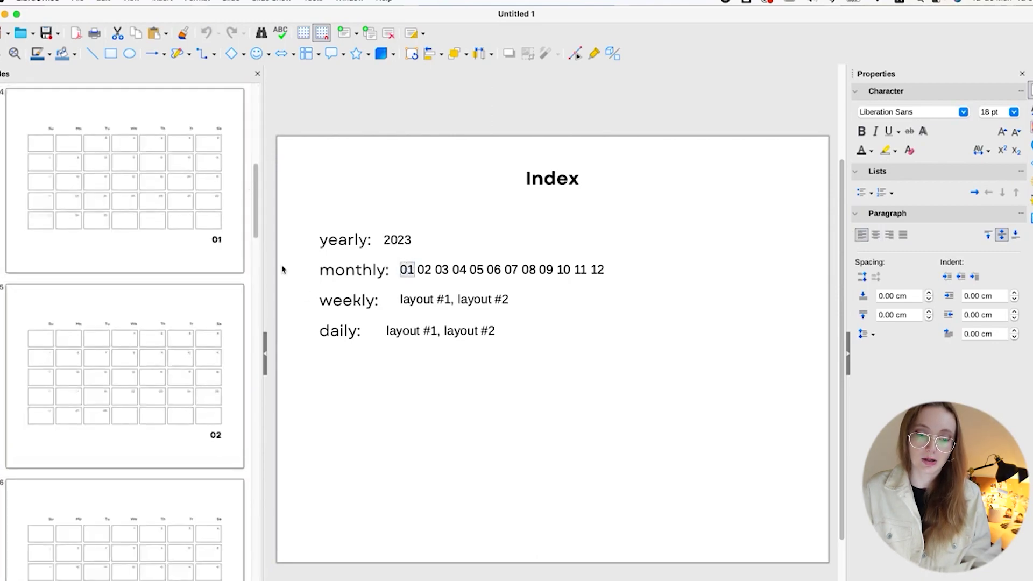
{"action": "mouse_move", "coordinate": [264, 318]}
{"action": "left_mouse_down"}
{"action": "mouse_move", "coordinate": [178, 314]}
{"action": "mouse_move", "coordinate": [271, 311]}
{"action": "left_mouse_up"}
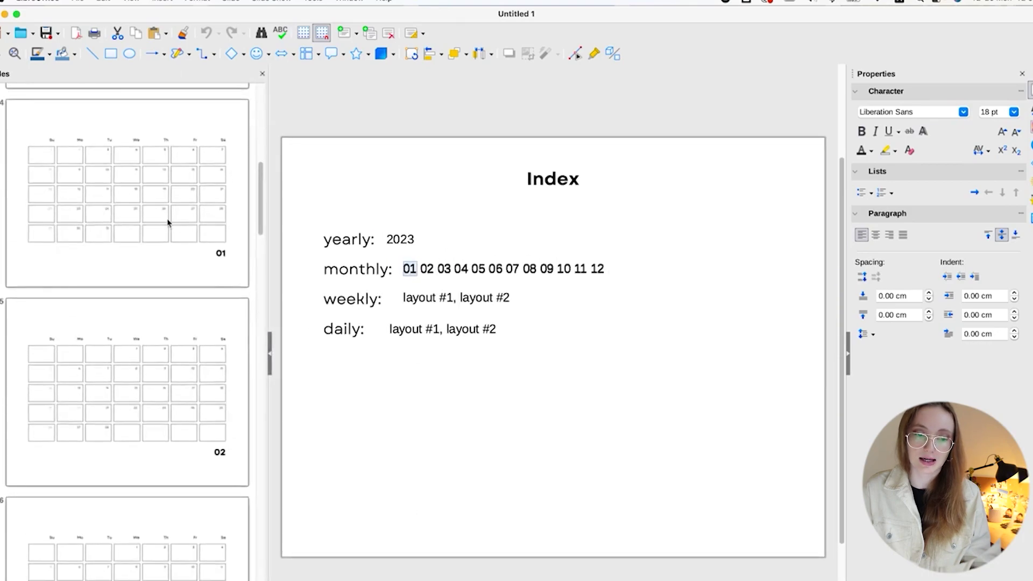
{"action": "scroll", "coordinate": [168, 223], "scroll_direction": "up", "scroll_amount": 6}
{"action": "scroll", "coordinate": [168, 224], "scroll_direction": "down", "scroll_amount": 6}
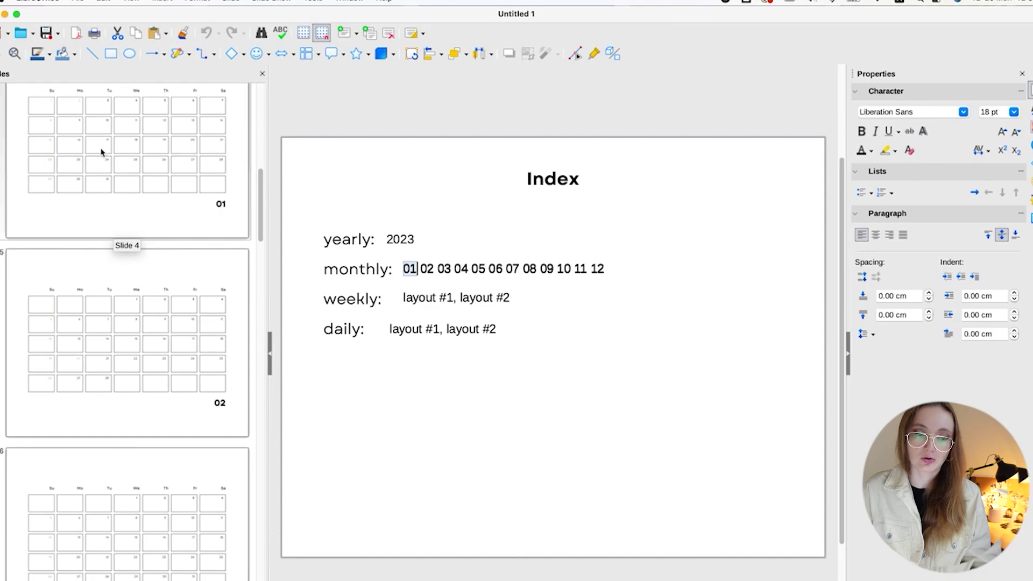
{"action": "scroll", "coordinate": [97, 114], "scroll_direction": "up", "scroll_amount": 3}
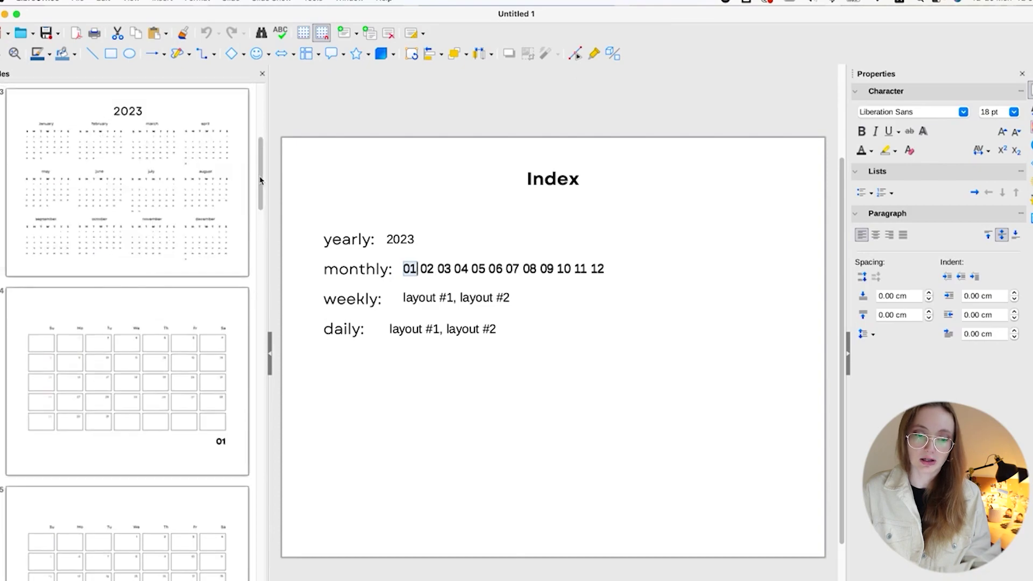
{"action": "left_click_drag", "start_coordinate": [260, 171], "coordinate": [256, 202]}
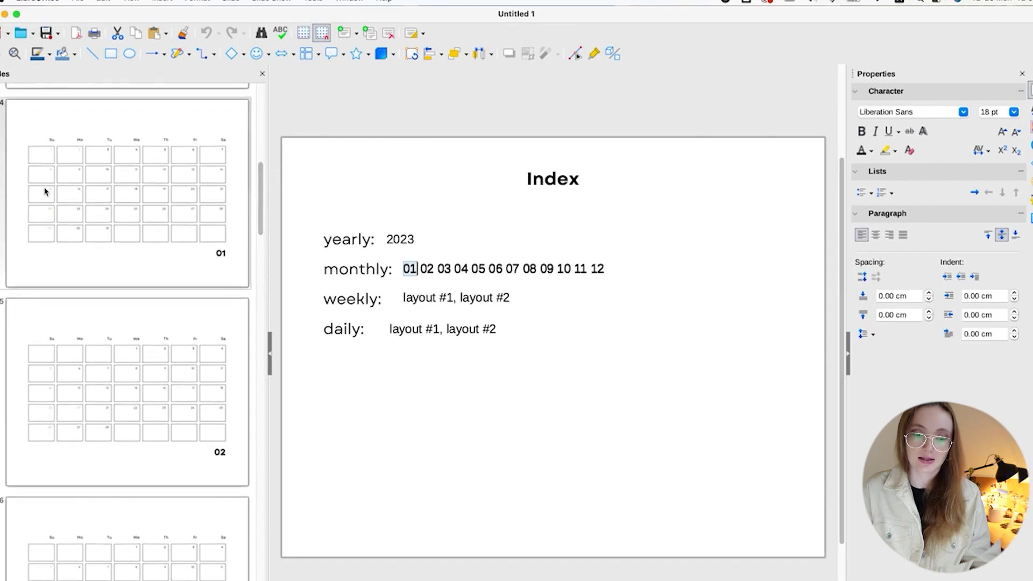
{"action": "left_click", "coordinate": [192, 2]}
{"action": "mouse_move", "coordinate": [162, 2]}
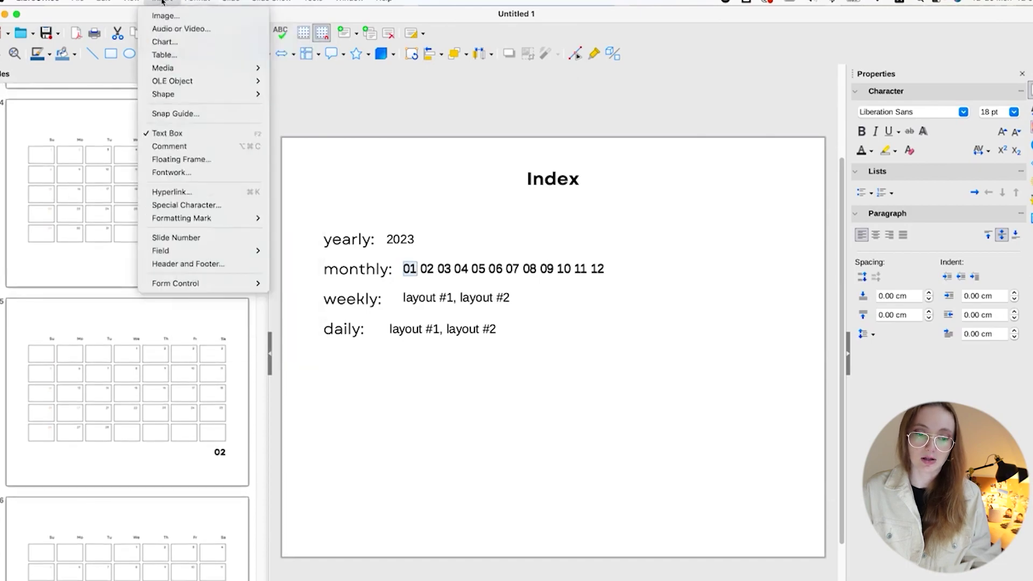
{"action": "left_click", "coordinate": [172, 192]}
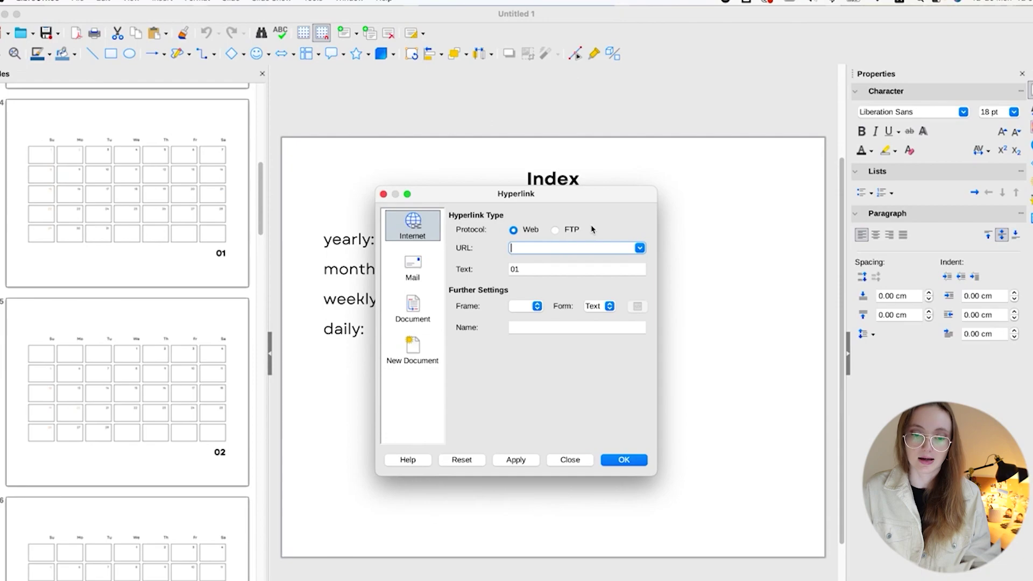
{"action": "left_click", "coordinate": [430, 302]}
{"action": "left_click", "coordinate": [636, 268]}
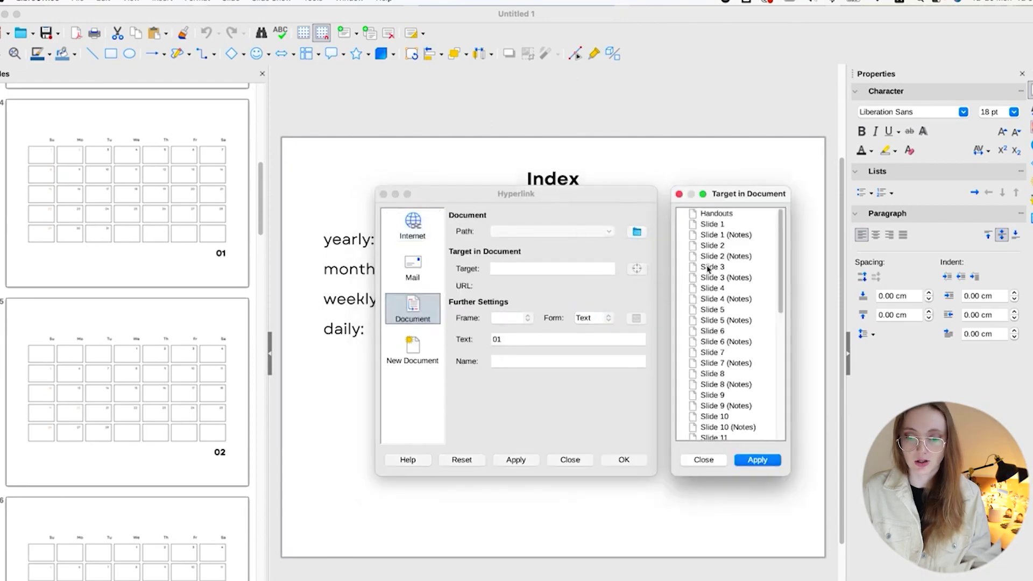
{"action": "left_click", "coordinate": [713, 291]}
{"action": "left_click", "coordinate": [757, 458]}
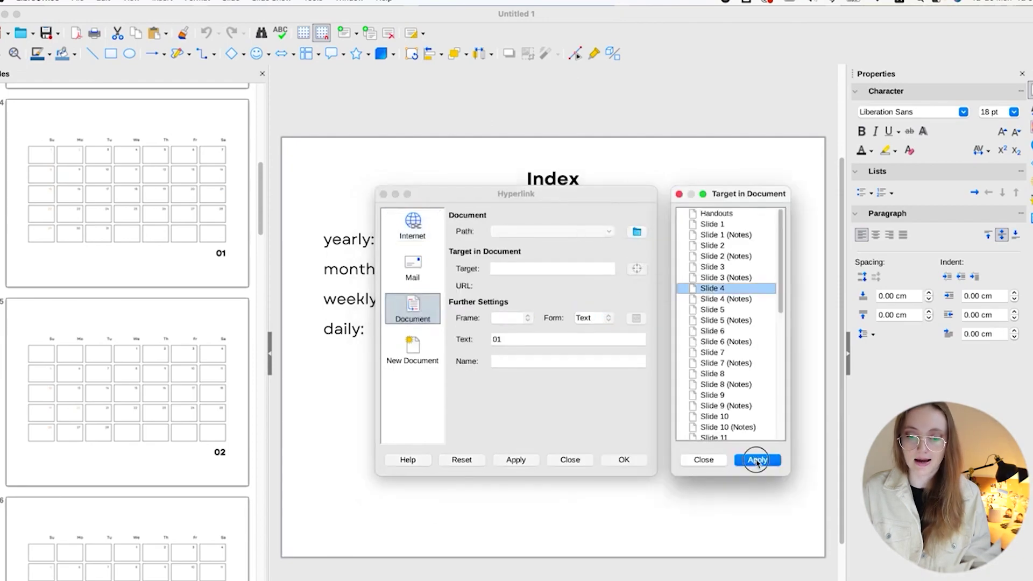
{"action": "left_click", "coordinate": [623, 460]}
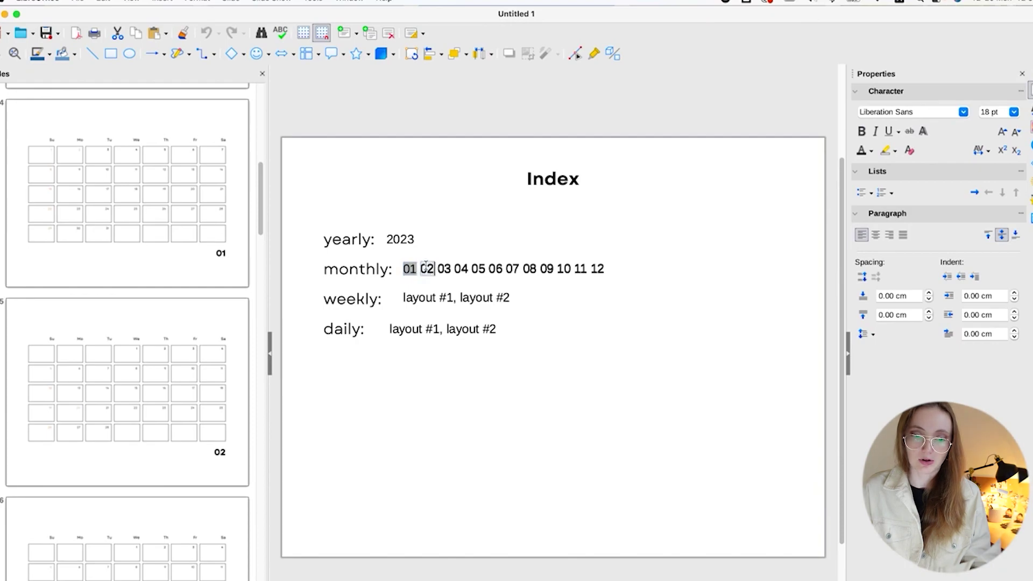
Step: Open the hyperlink settings for month number 02 and end text editing on the Index slide
{"action": "key", "text": "super+k"}
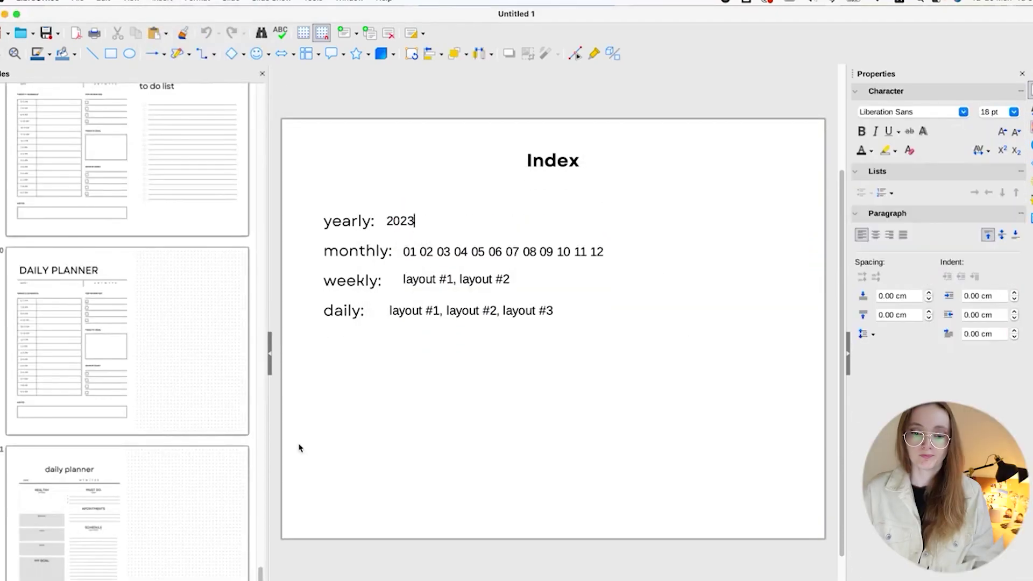
{"action": "left_click", "coordinate": [309, 452]}
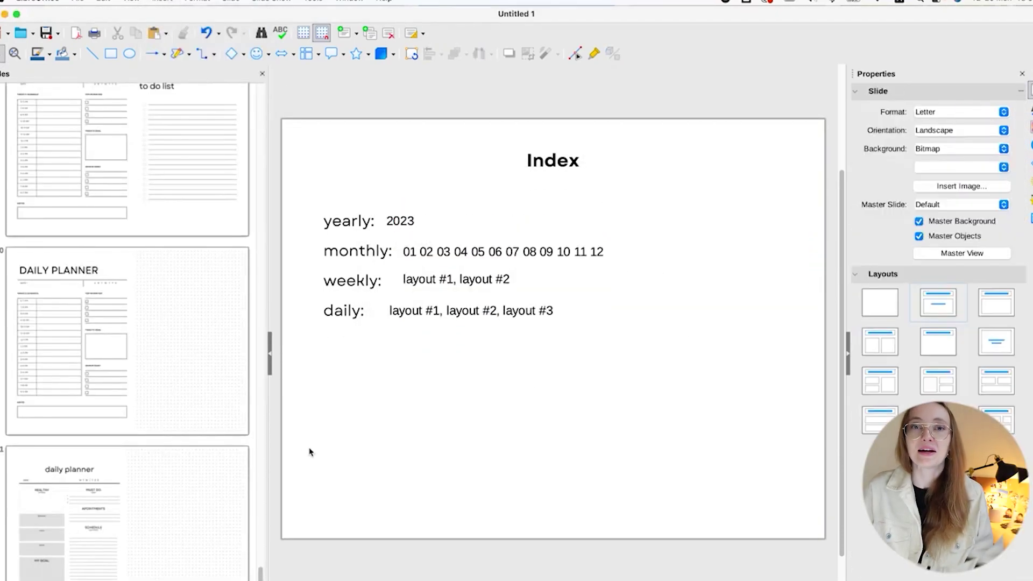